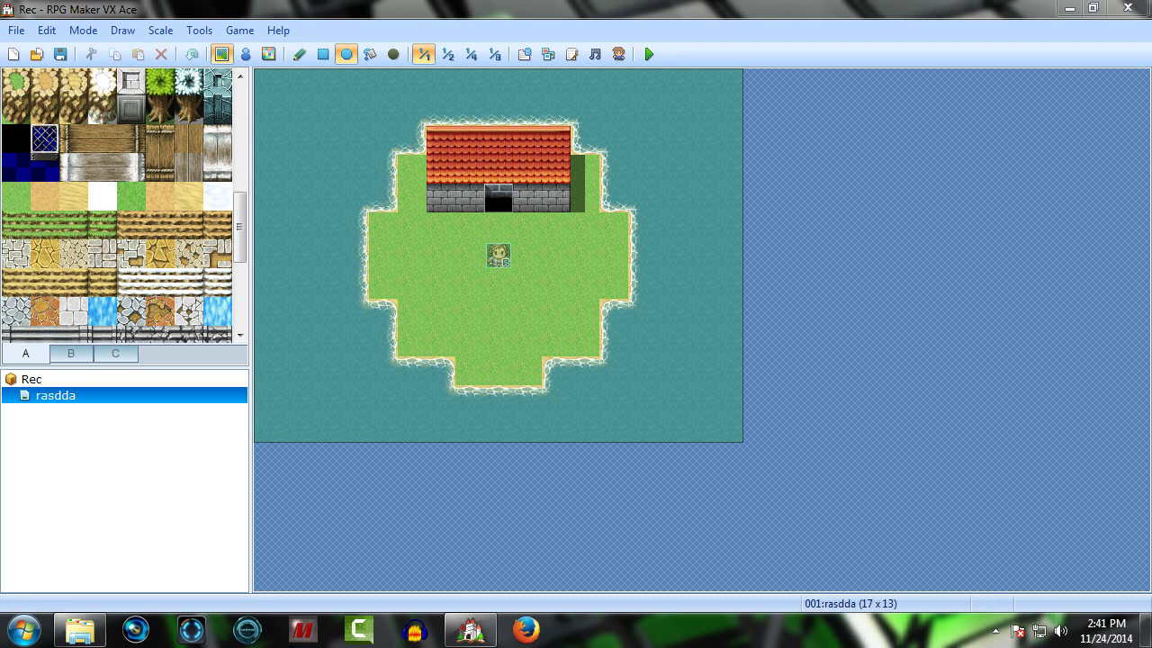
Step: Create a new map named Inside under rasdda, using the 003:Interior tileset
right_click(72, 412)
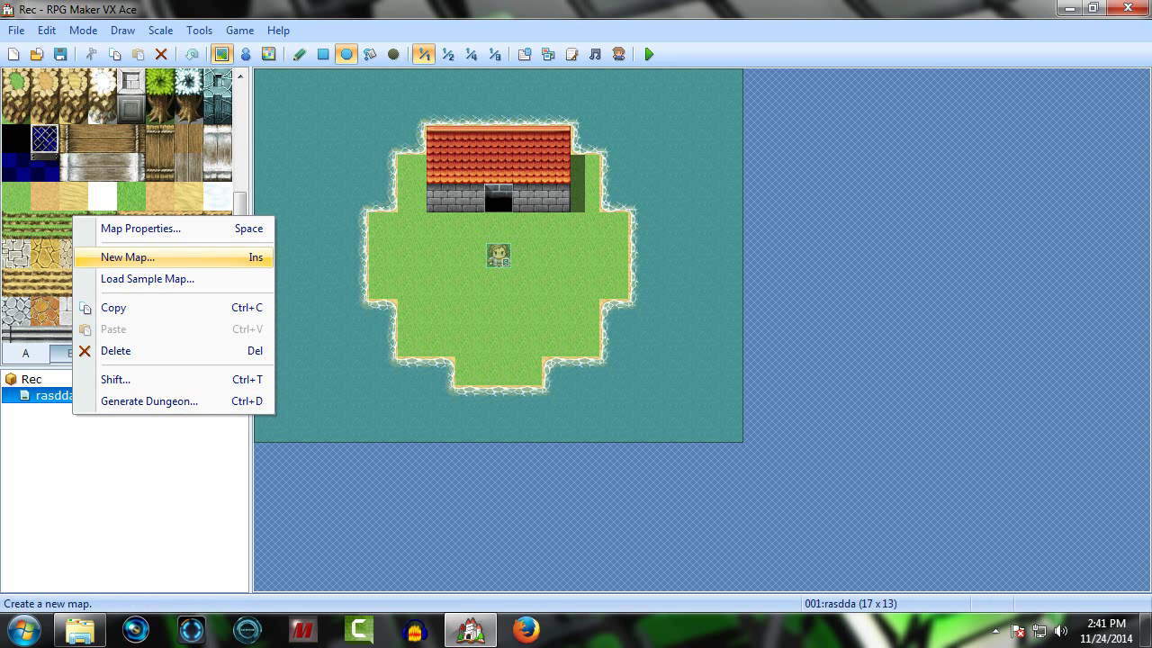
key(Return)
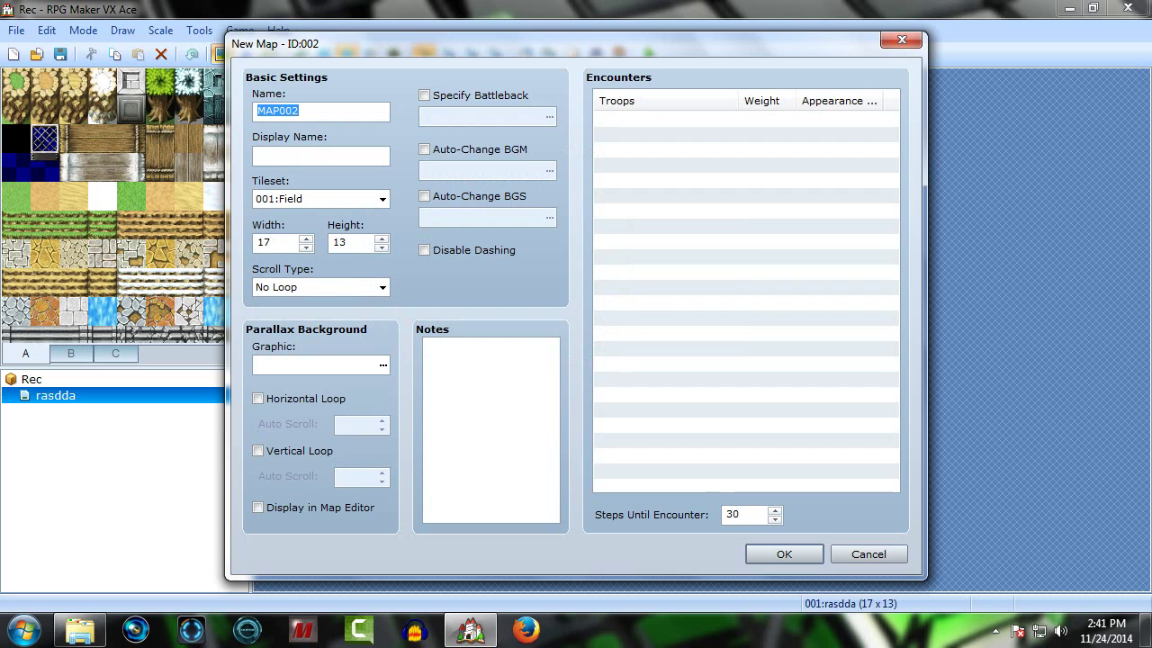
text(In)
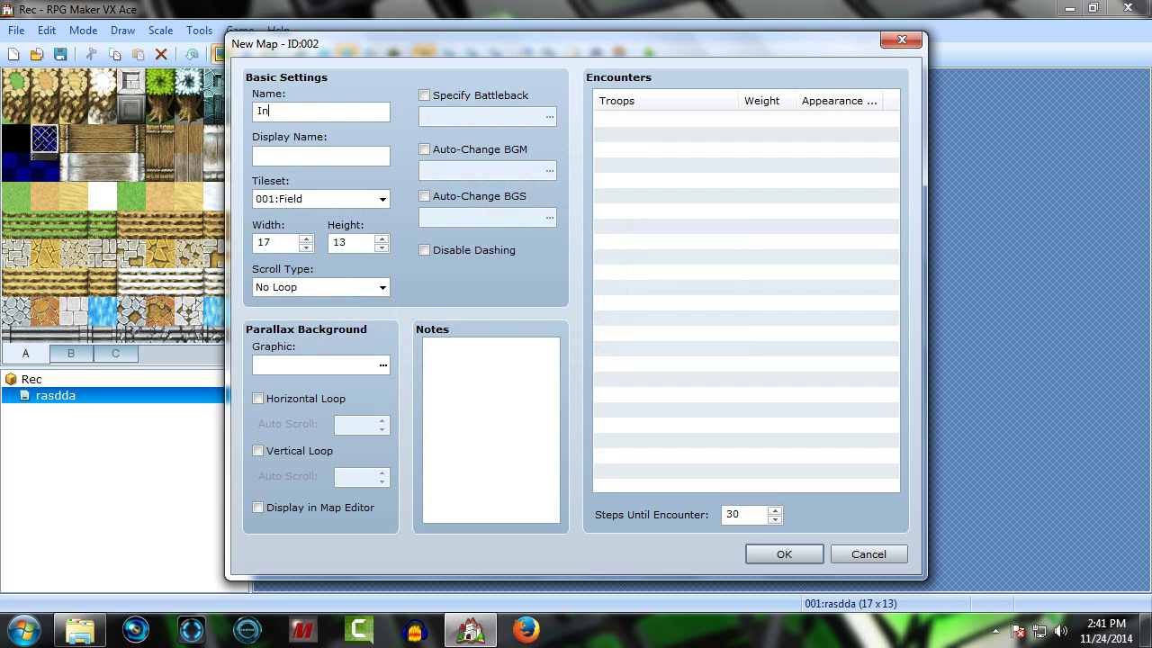
text(side)
key(Tab)
key(Tab)
key(alt+Down)
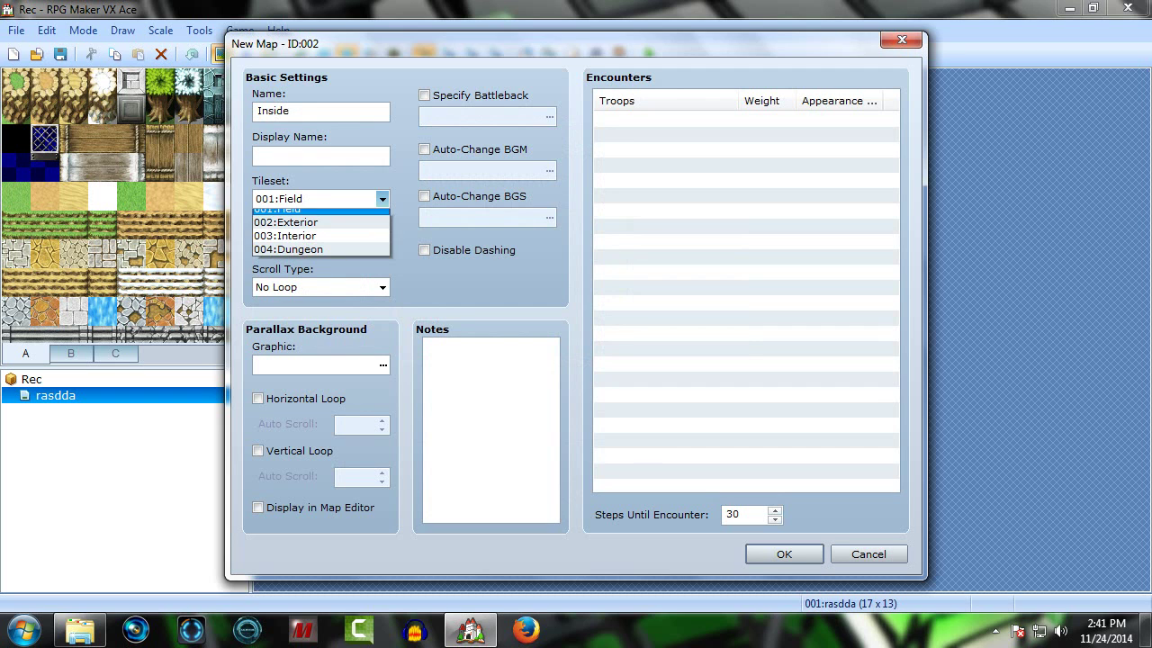
key(Down)
key(Down)
key(Return)
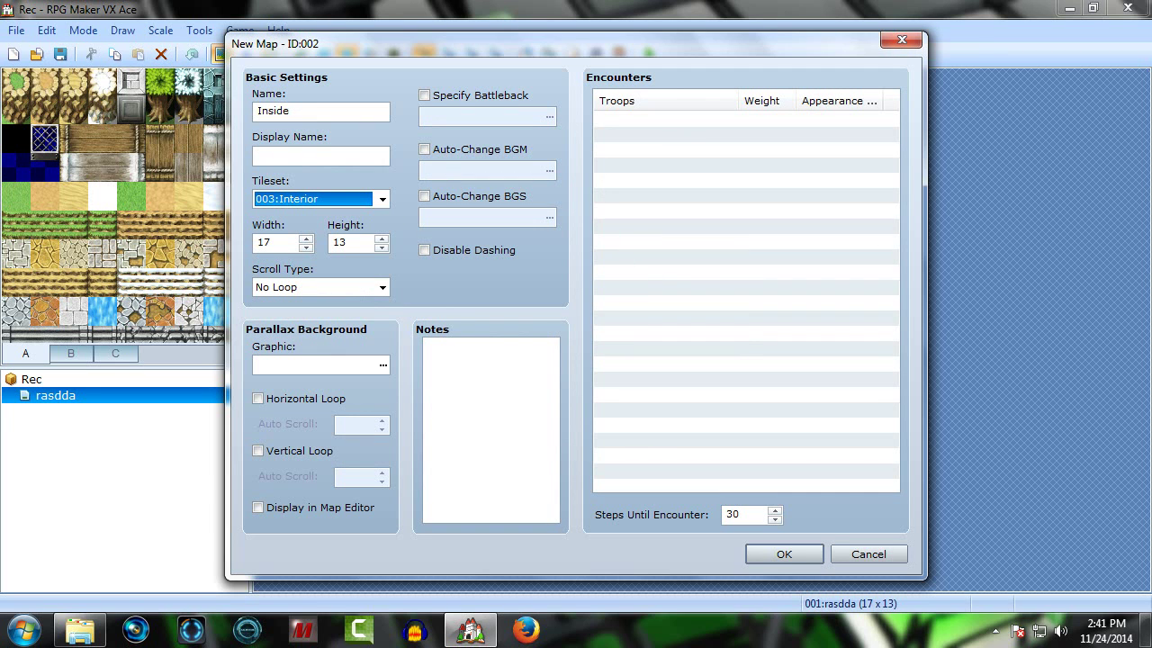
key(Return)
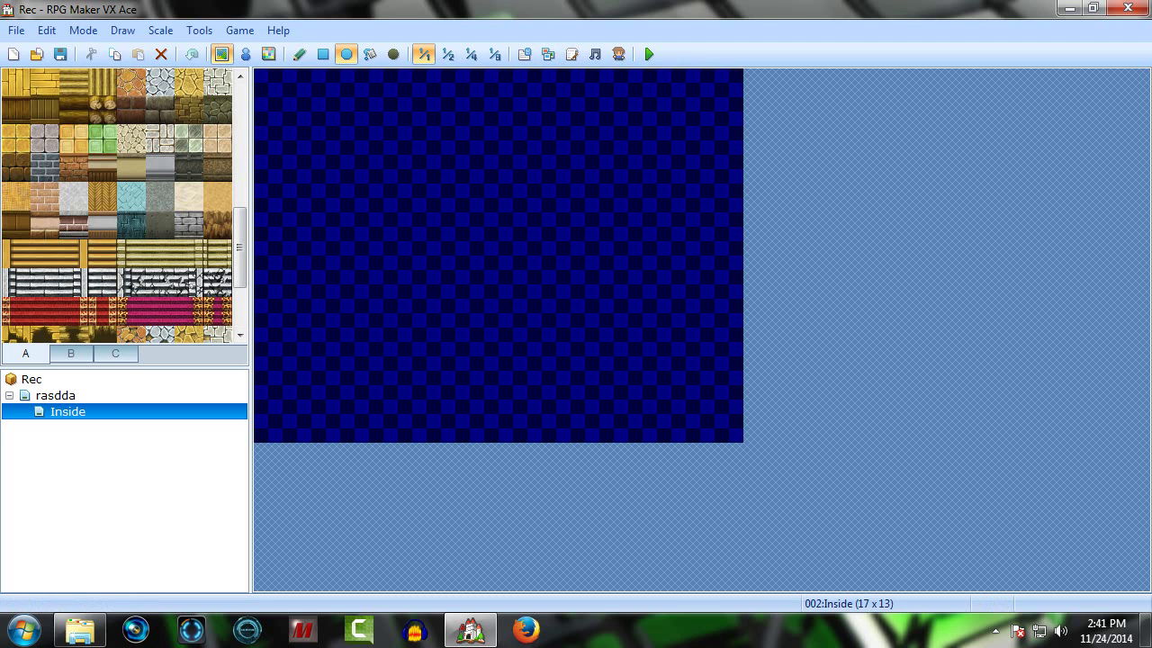
Step: Delete the Inside map from the project
key(Delete)
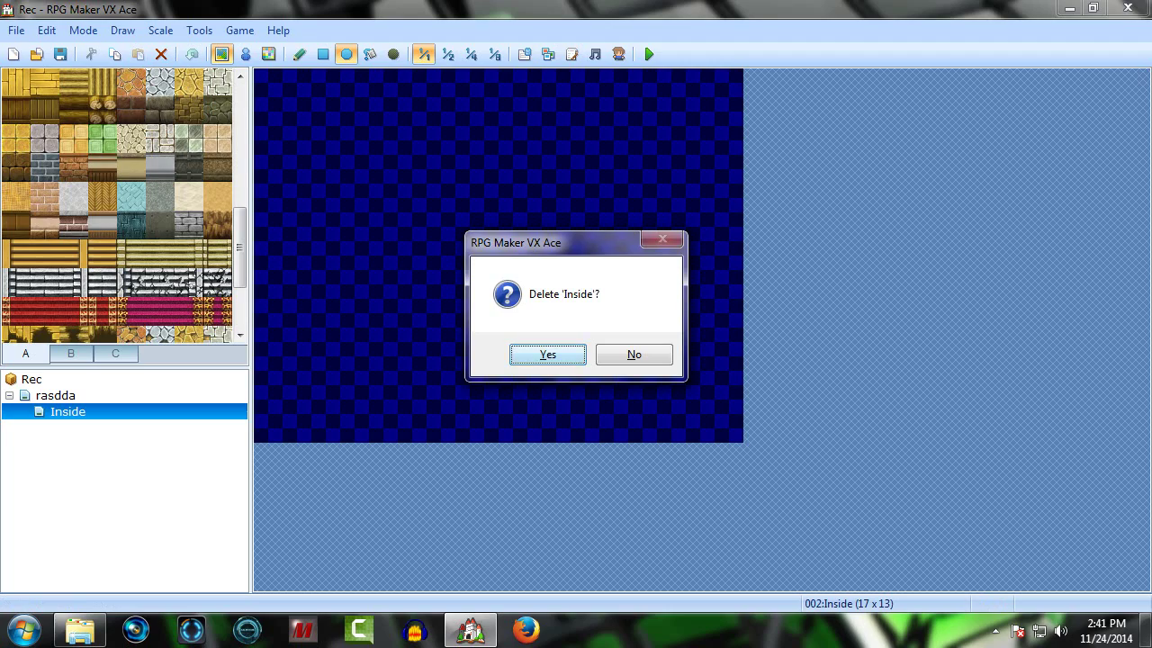
key(Return)
Step: Load the Village House B sample map as a child of the rasdda map
right_click(79, 396)
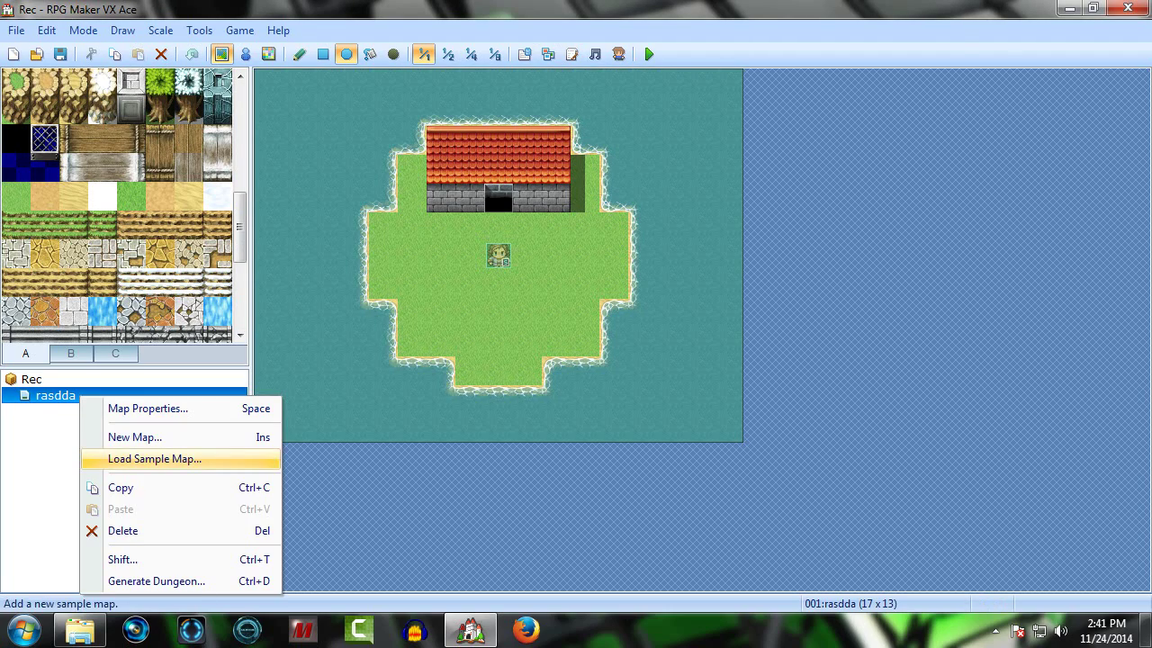
click(135, 460)
click(251, 298)
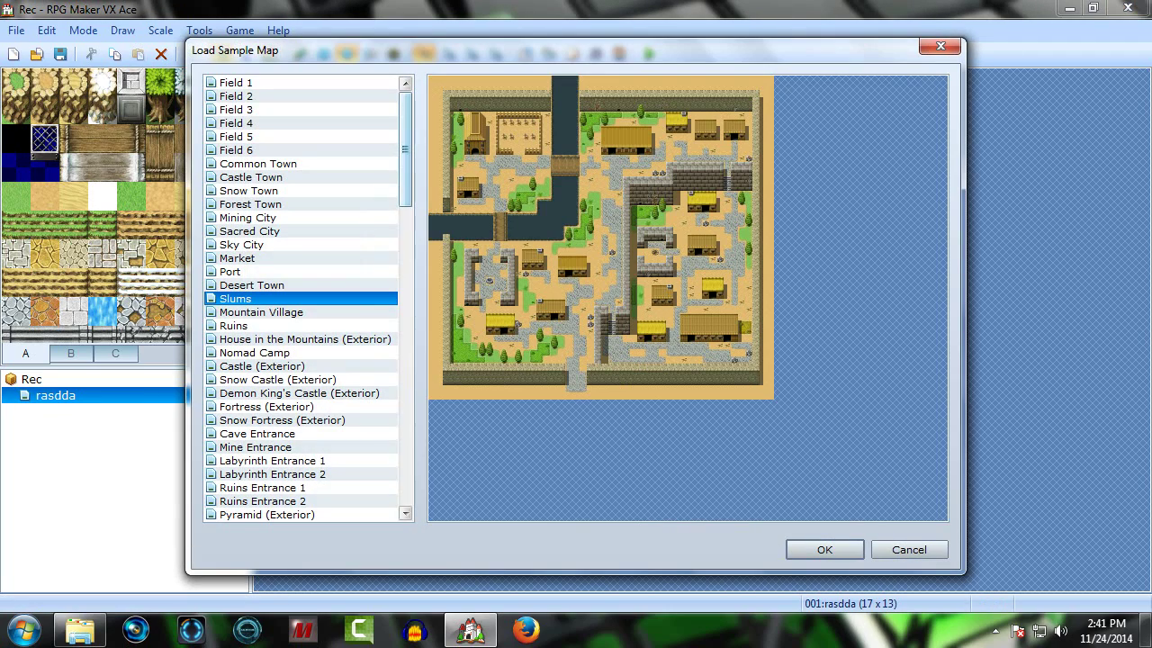
click(405, 378)
click(259, 284)
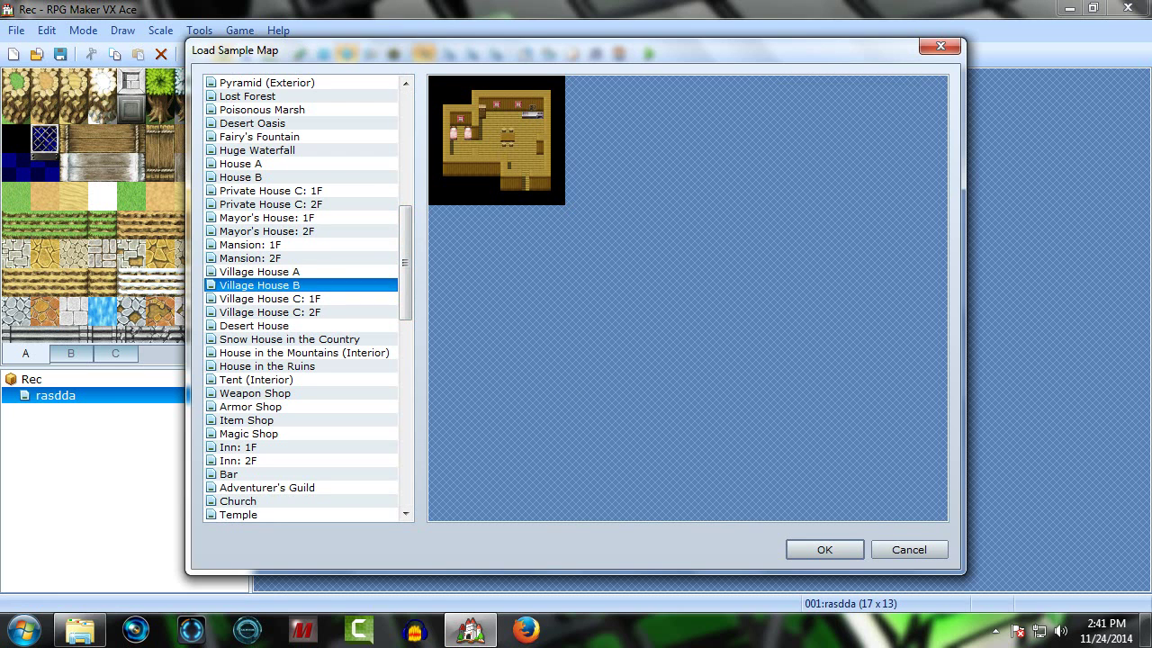
click(825, 549)
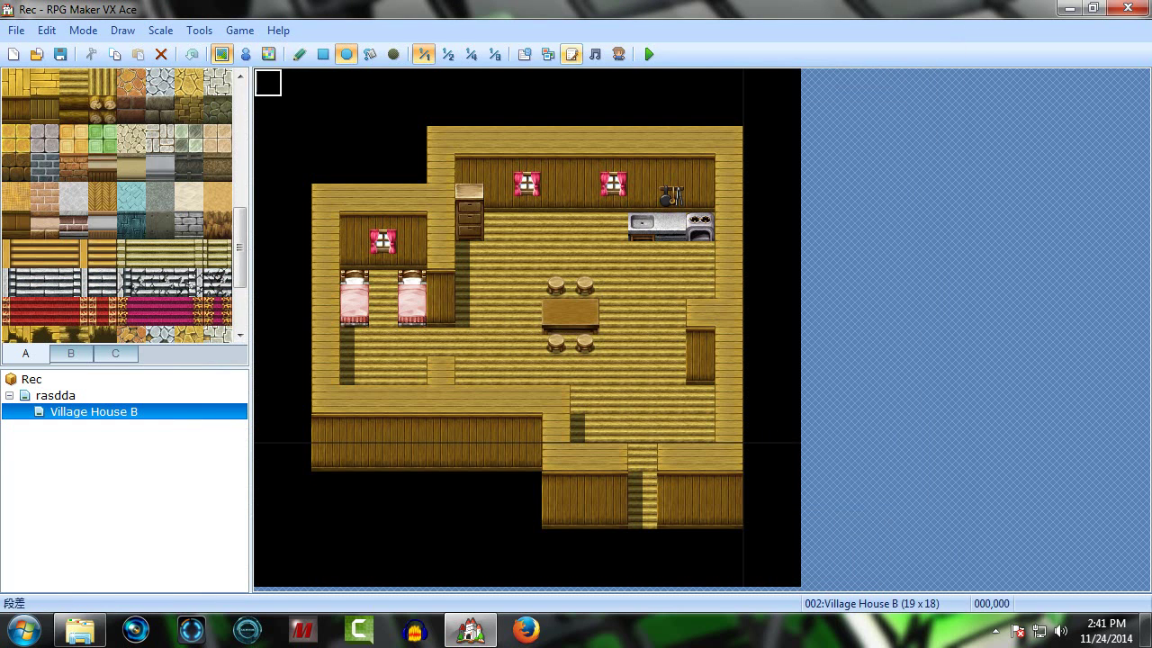
click(55, 395)
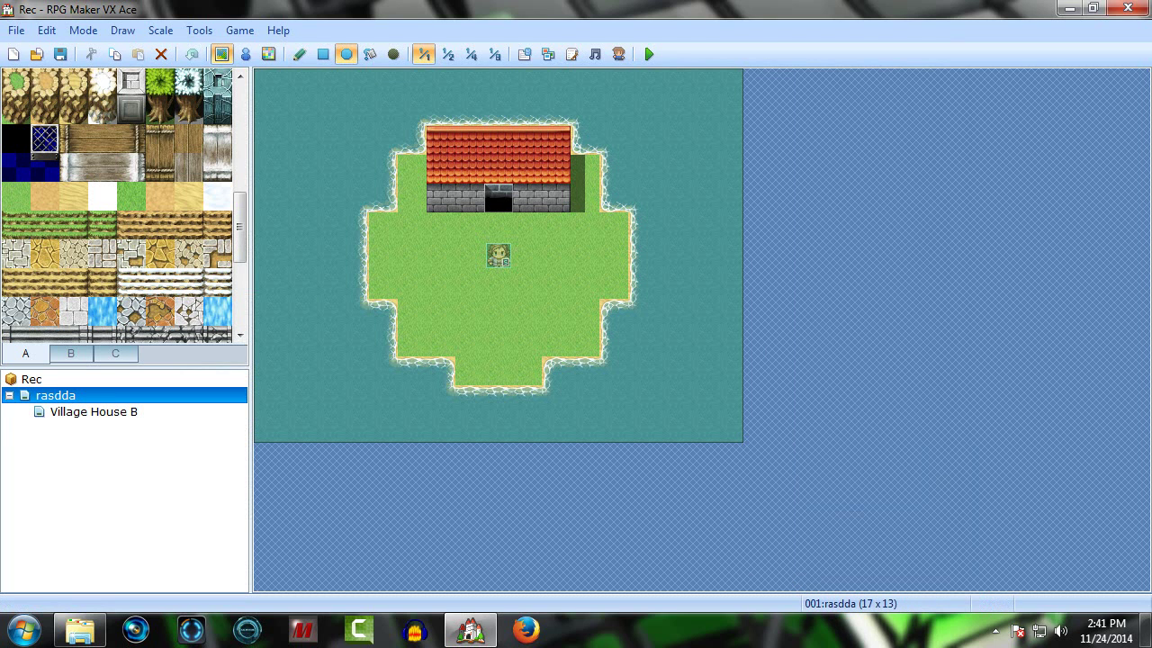
click(94, 411)
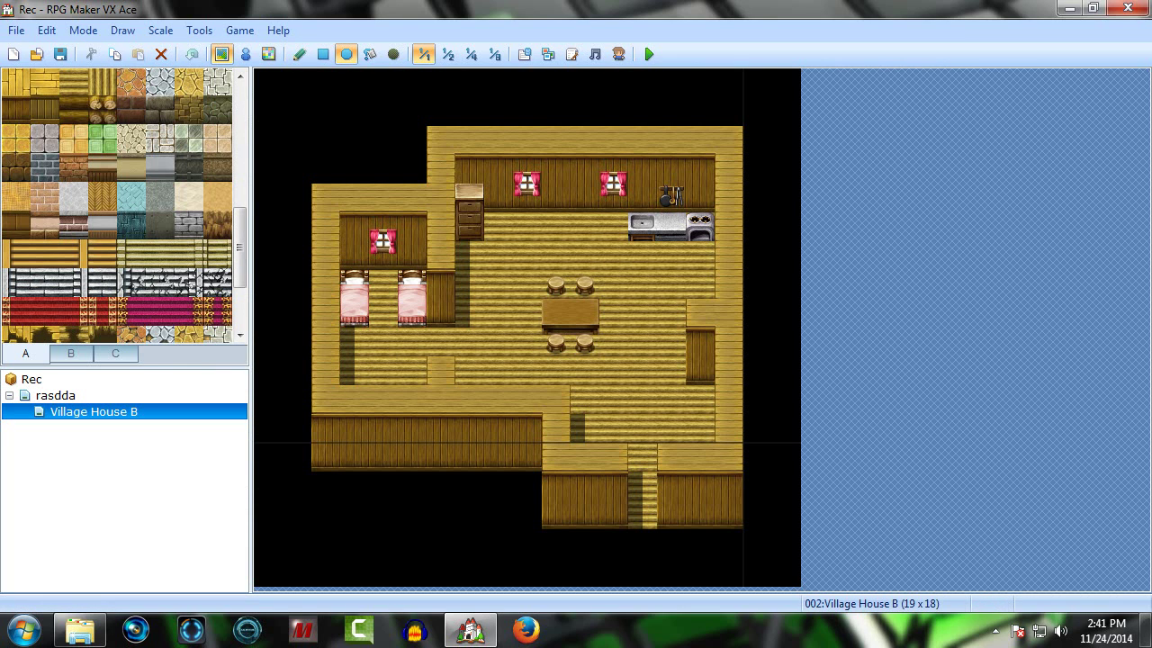
Step: On the rasdda map, start a quick door event at the house doorway (008,004) with the brown panelled door graphic from !Door1
click(55, 396)
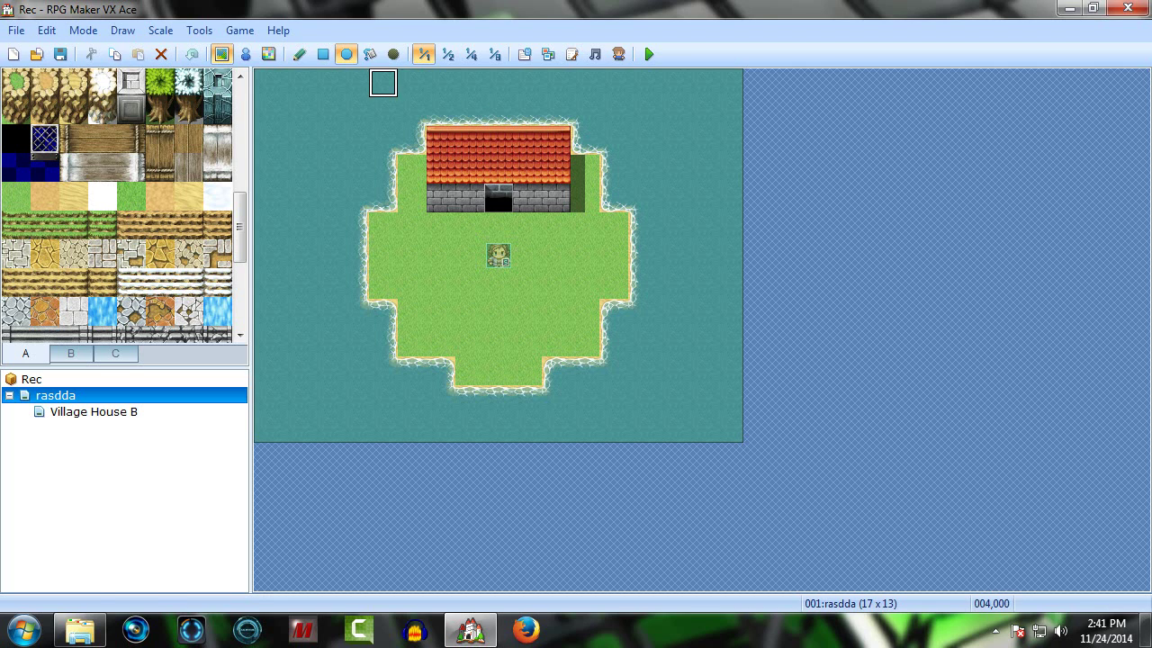
click(245, 54)
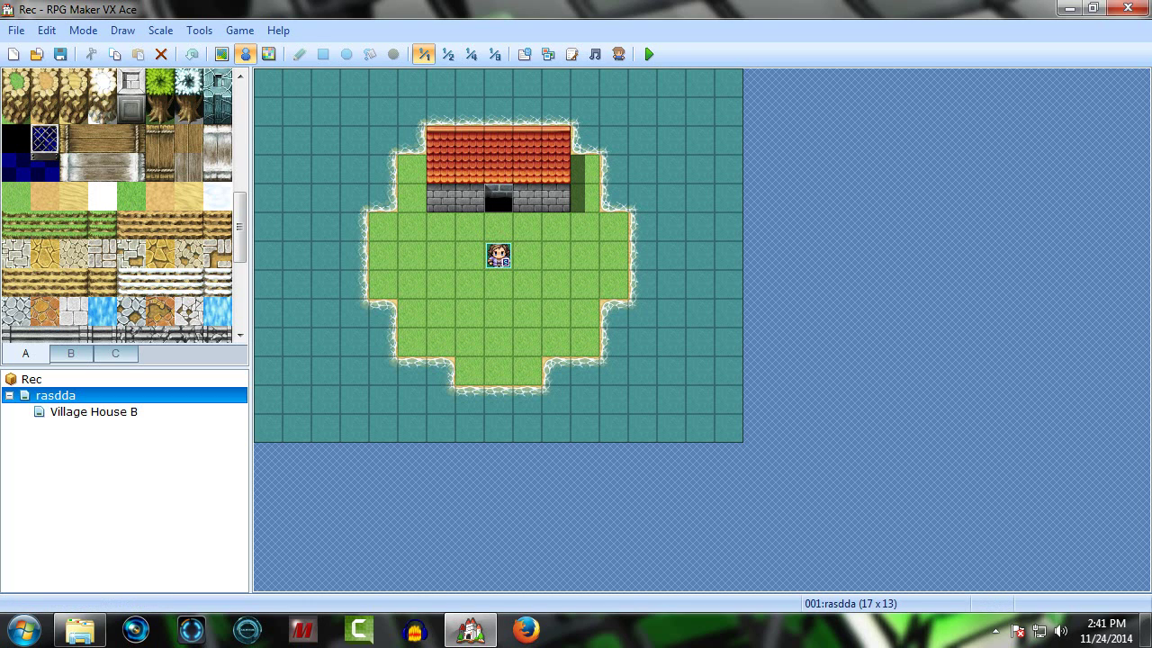
right_click(502, 193)
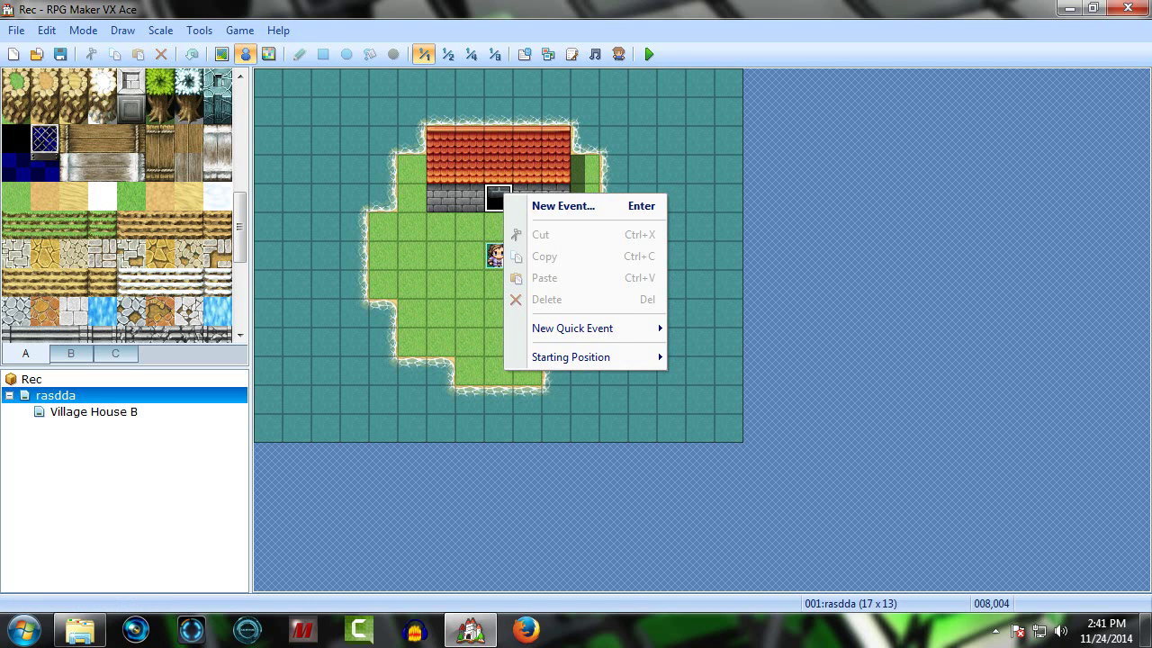
mouse_move(572, 328)
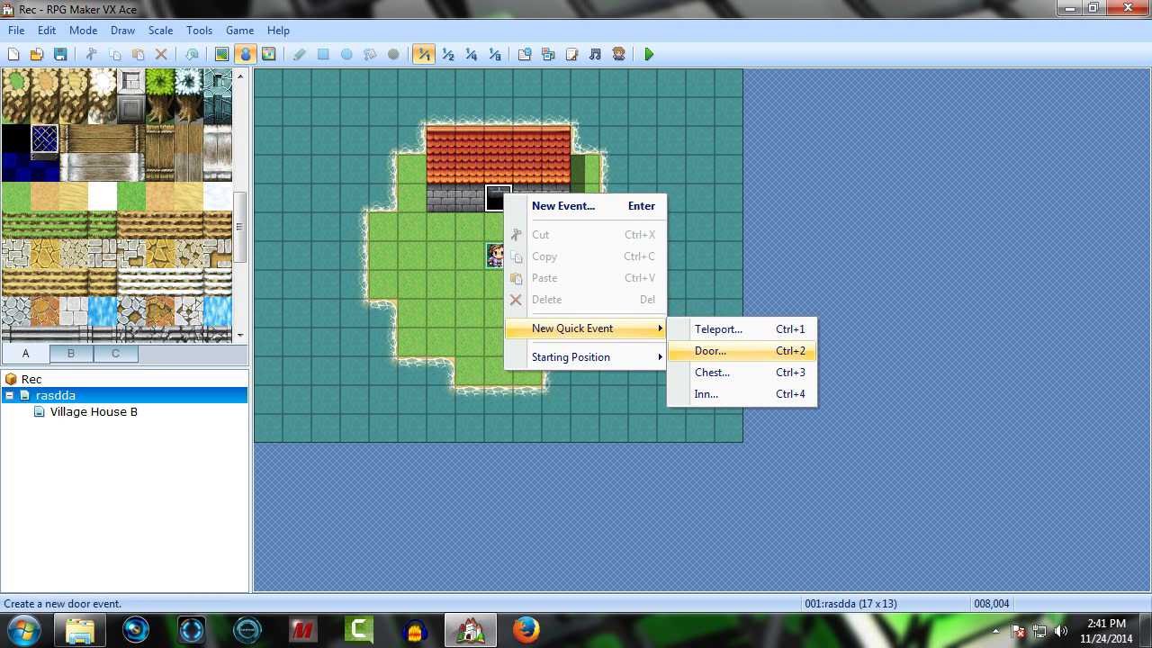
click(710, 350)
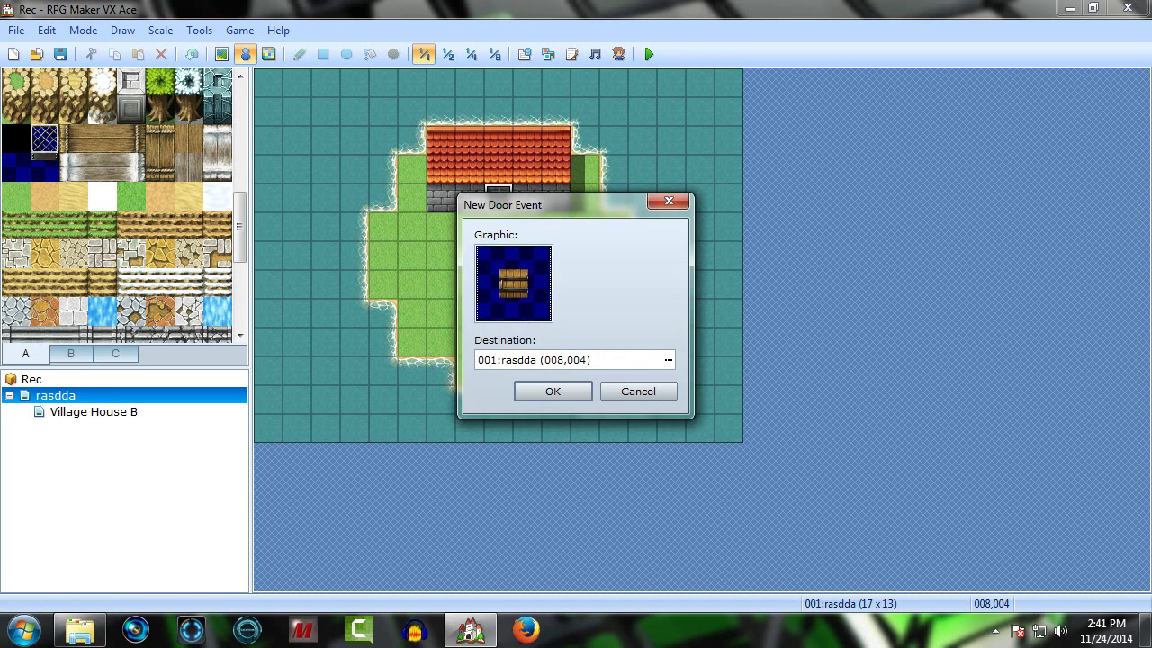
double_click(513, 282)
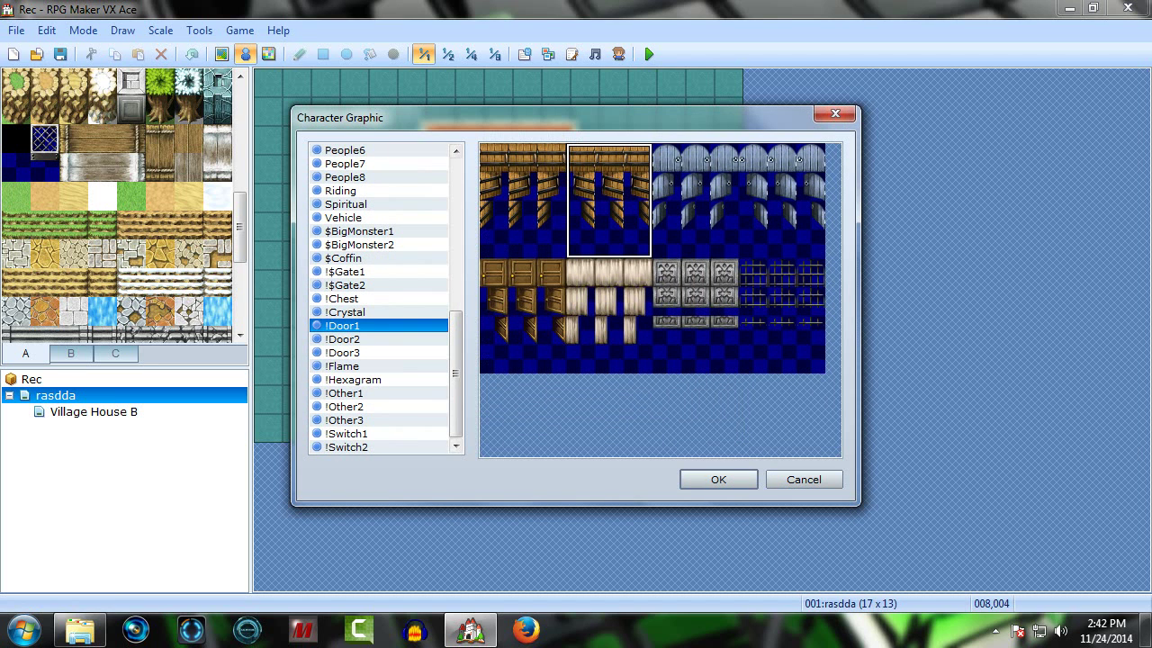
click(523, 315)
click(718, 480)
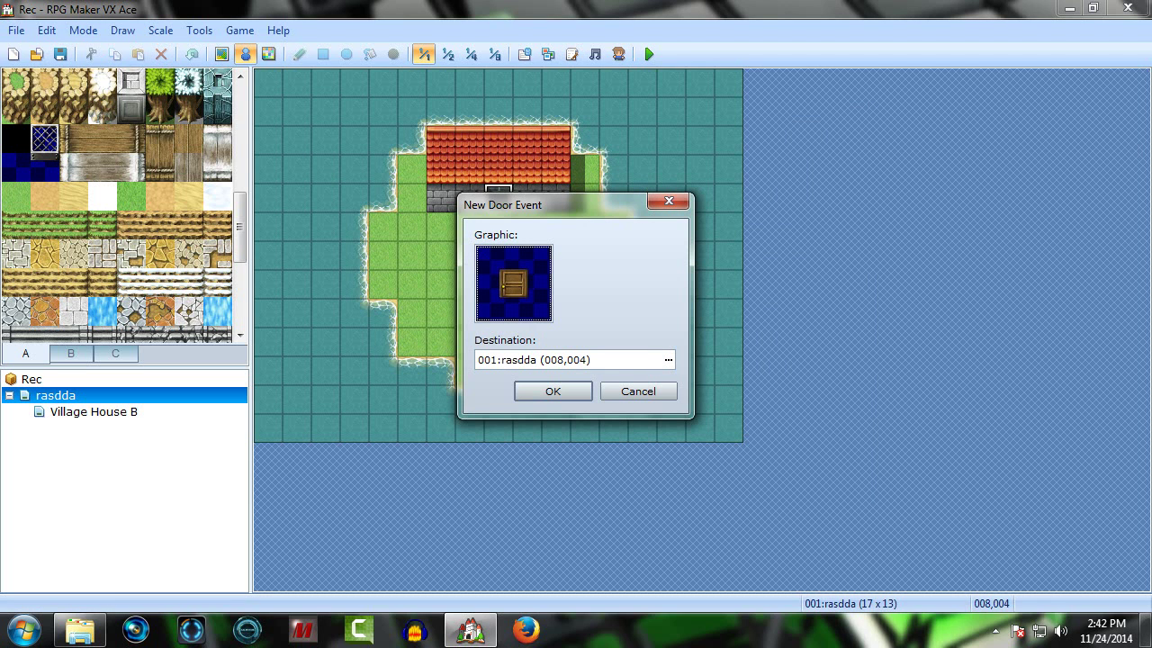
Step: Set the new door's destination to Village House B at (013,014) and create the event
click(668, 360)
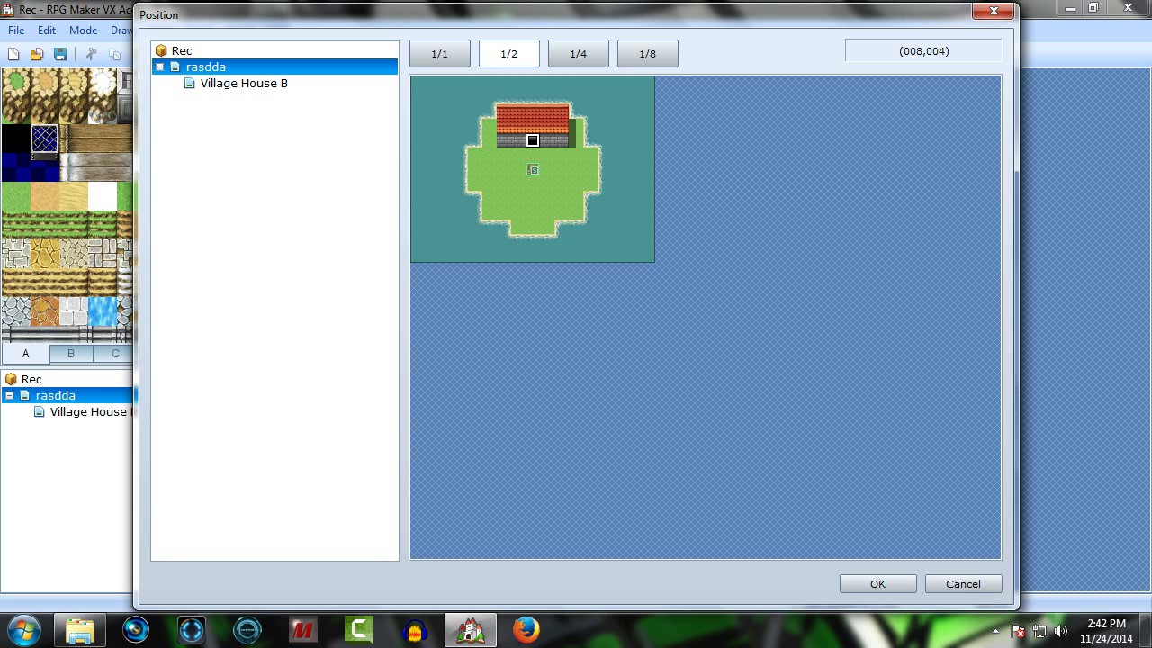
click(244, 82)
click(440, 53)
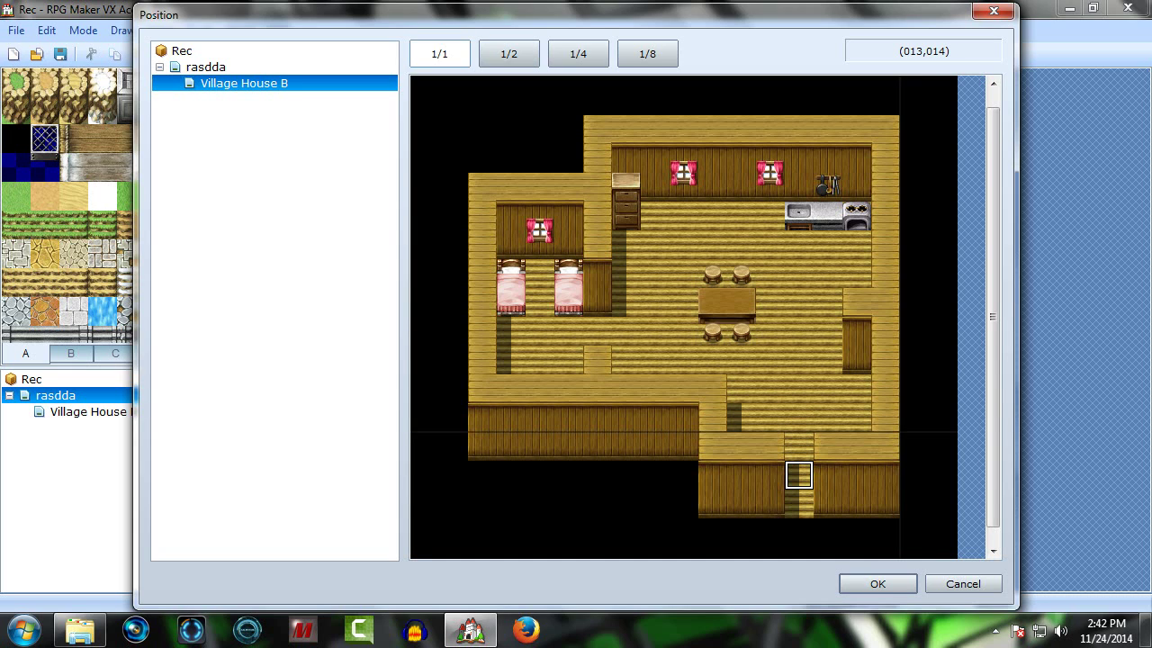
click(878, 583)
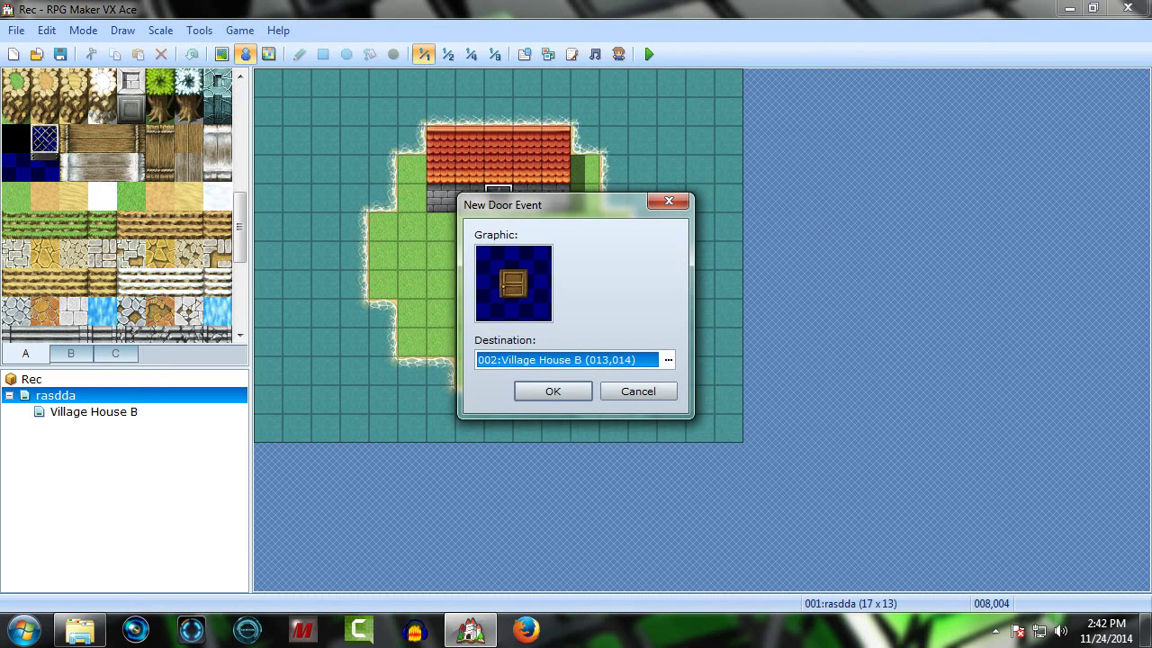
click(552, 390)
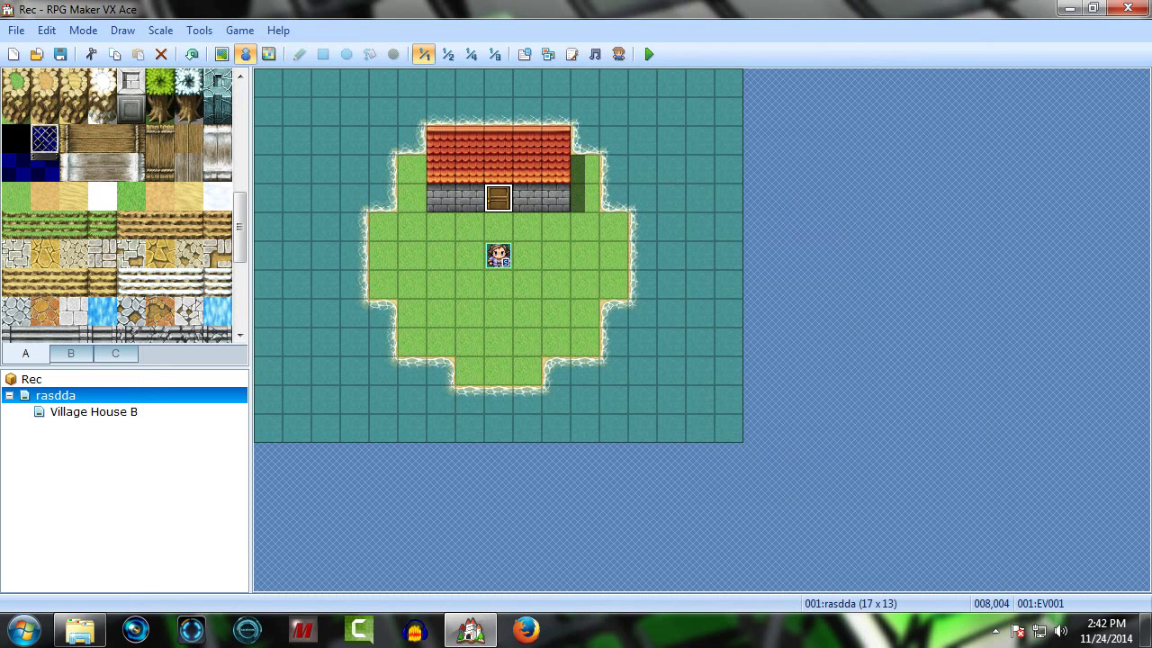
Step: In Village House B, add a quick door event on the exit tile (013,015) leading to rasdda at (008,005)
click(94, 412)
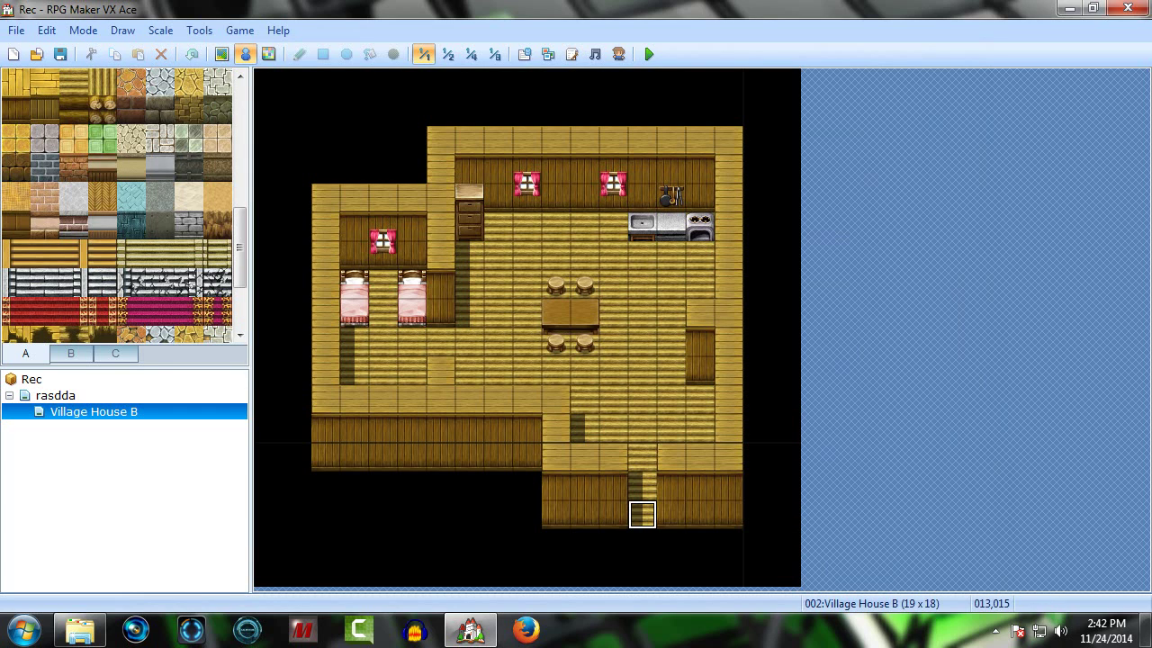
right_click(641, 511)
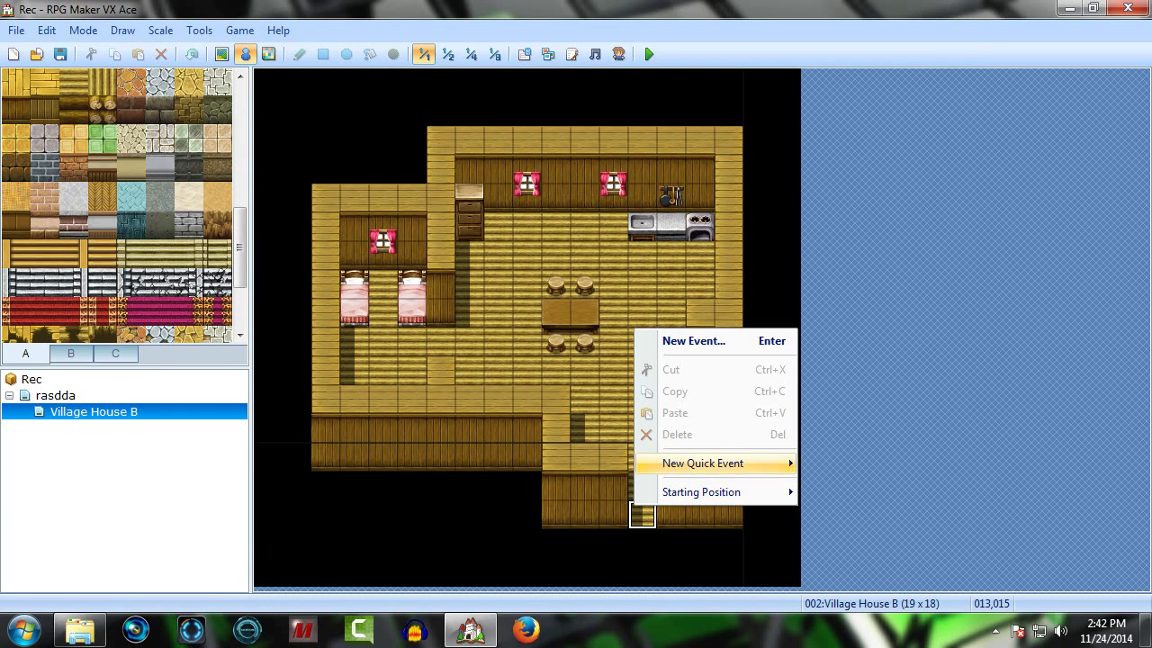
mouse_move(720, 464)
click(841, 485)
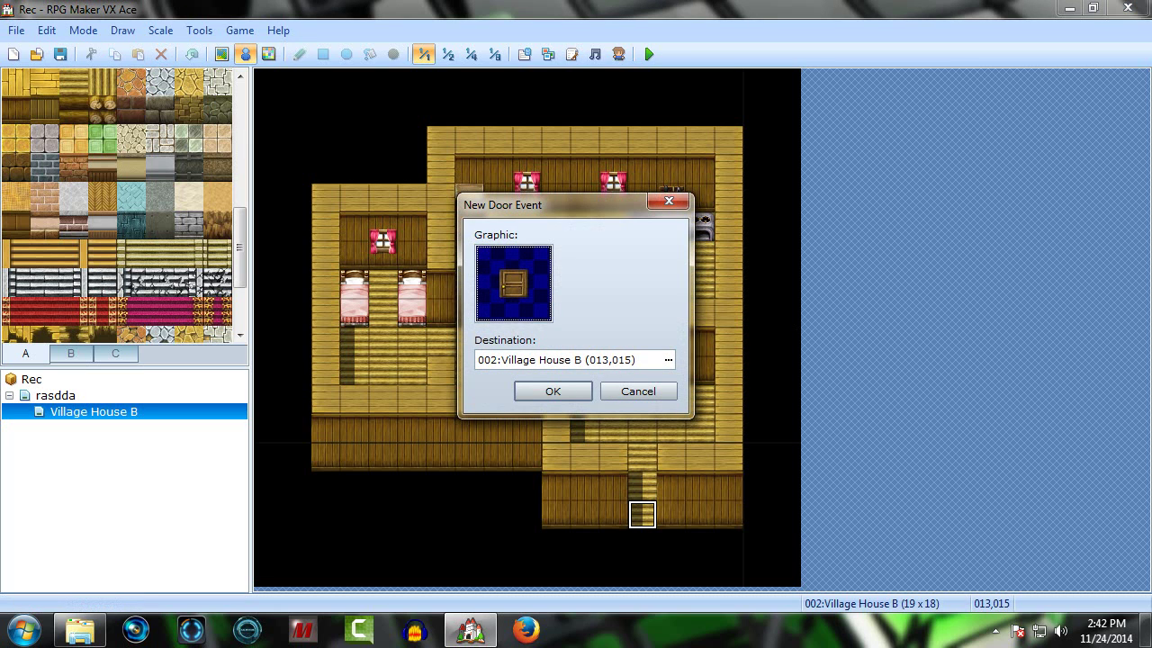
click(668, 360)
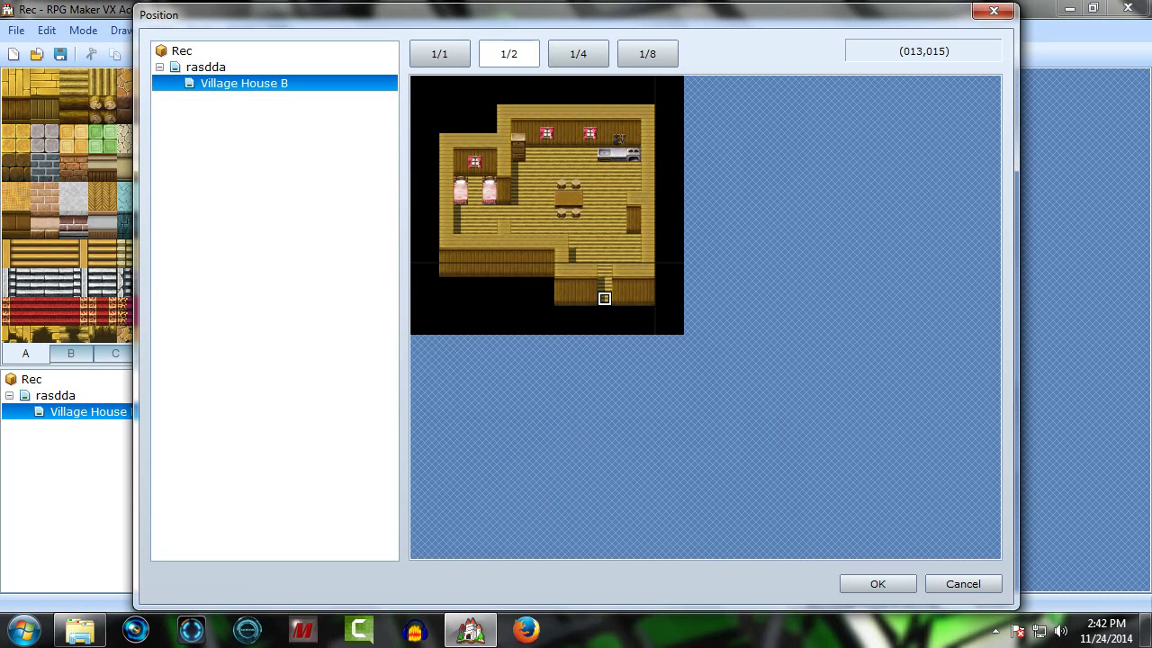
click(206, 67)
click(532, 155)
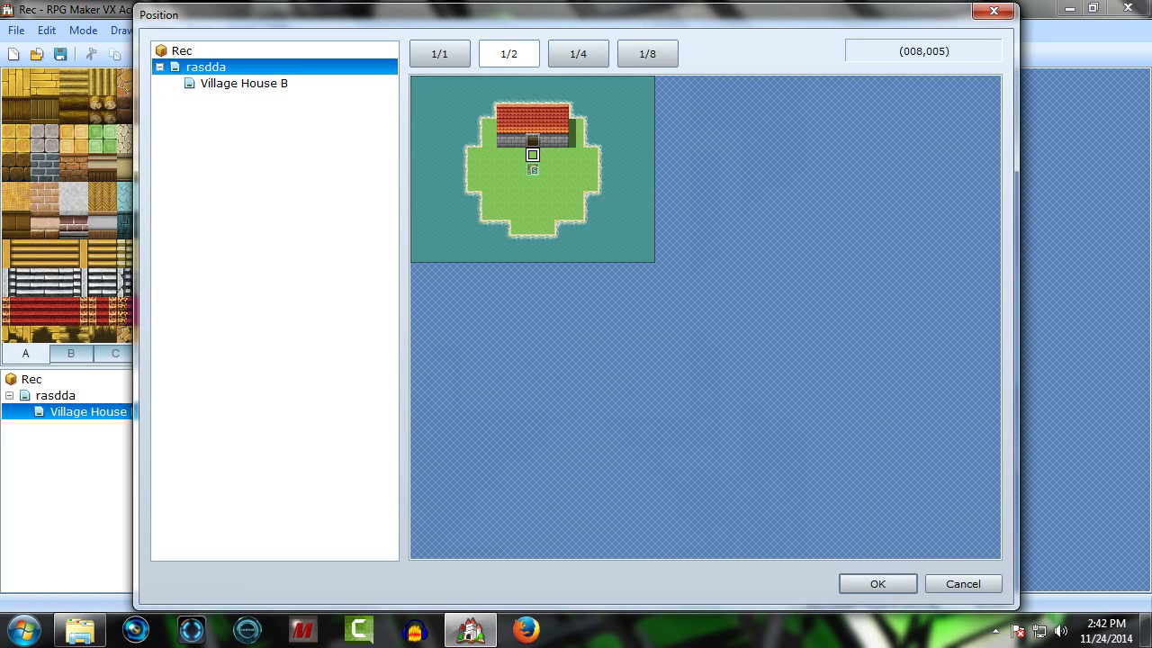
click(878, 583)
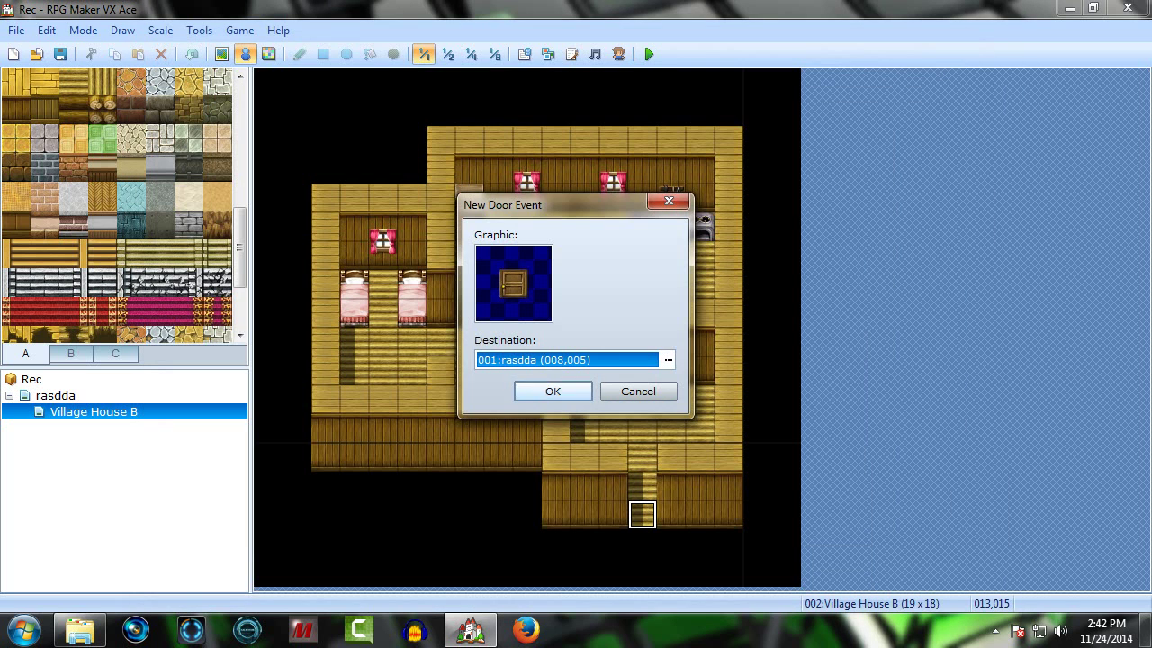
click(553, 391)
Step: Launch a playtest of the game, saving the changes to the Rec project
click(648, 54)
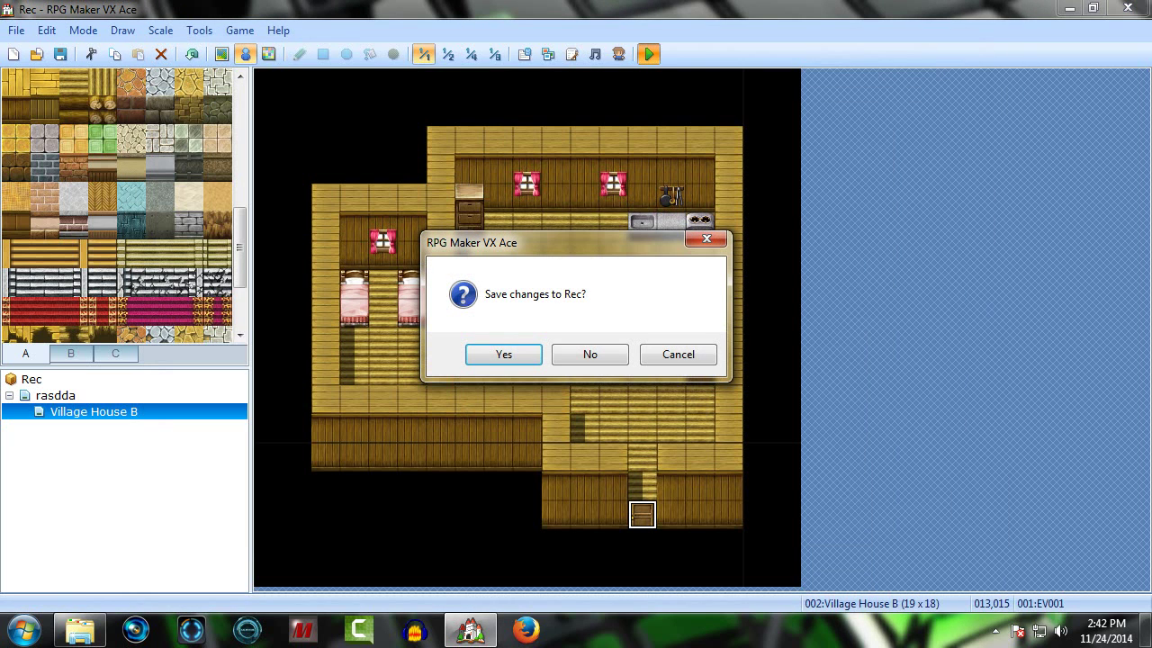
key(Return)
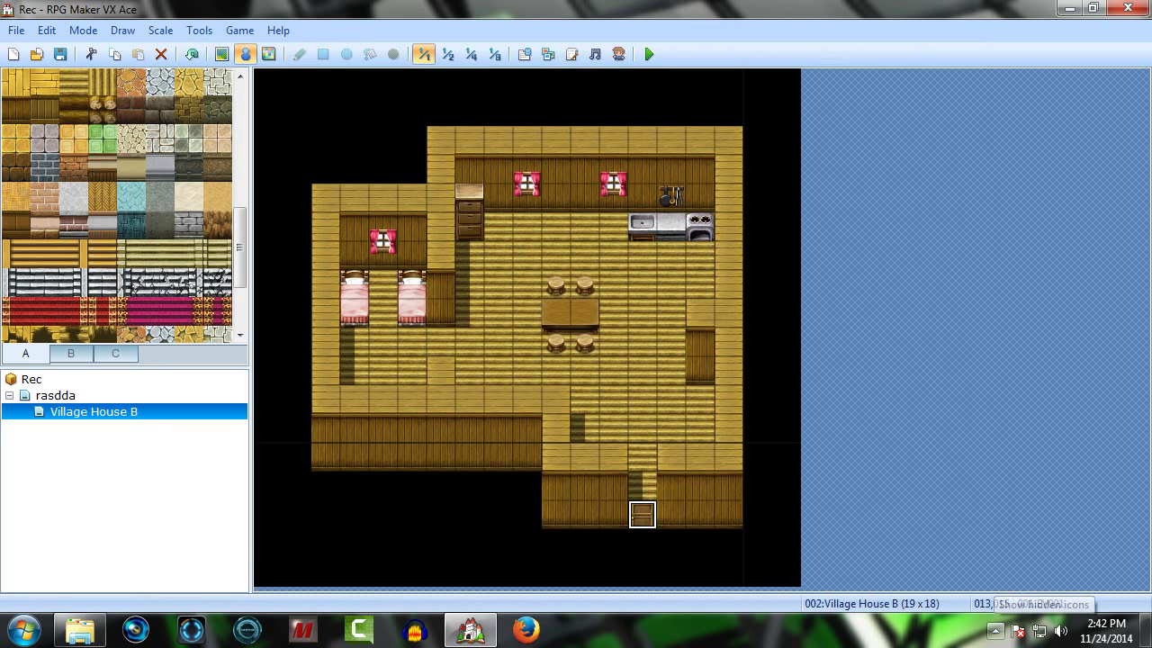
Step: Switch to the Windows Volume Mixer for the speakers
click(995, 630)
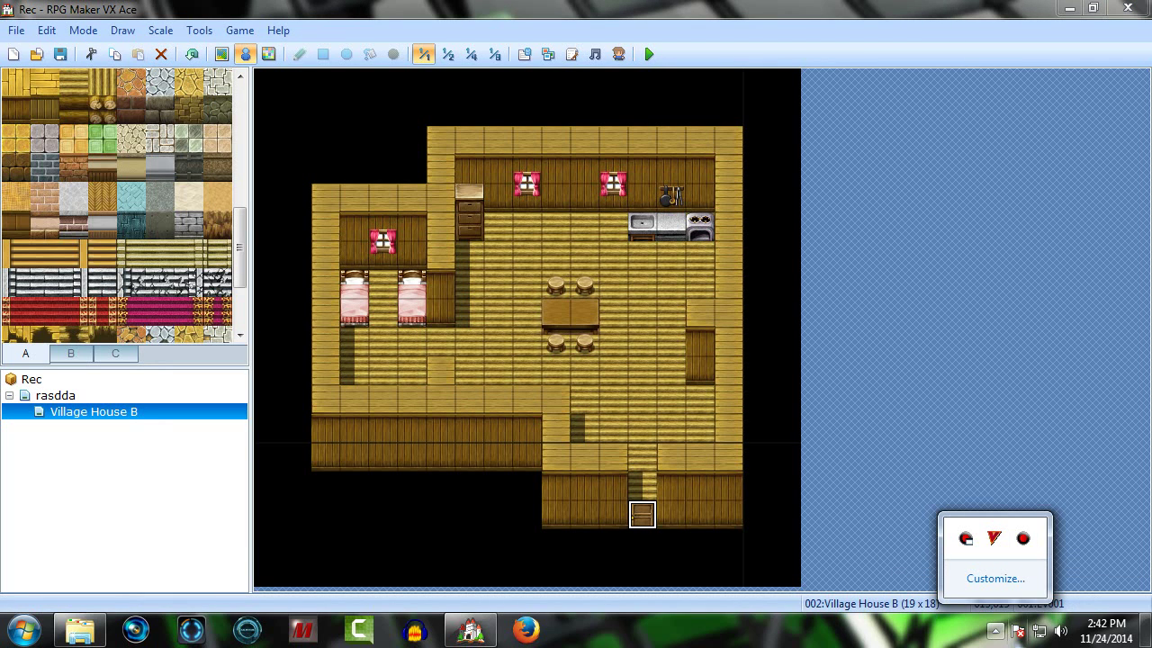
click(1060, 630)
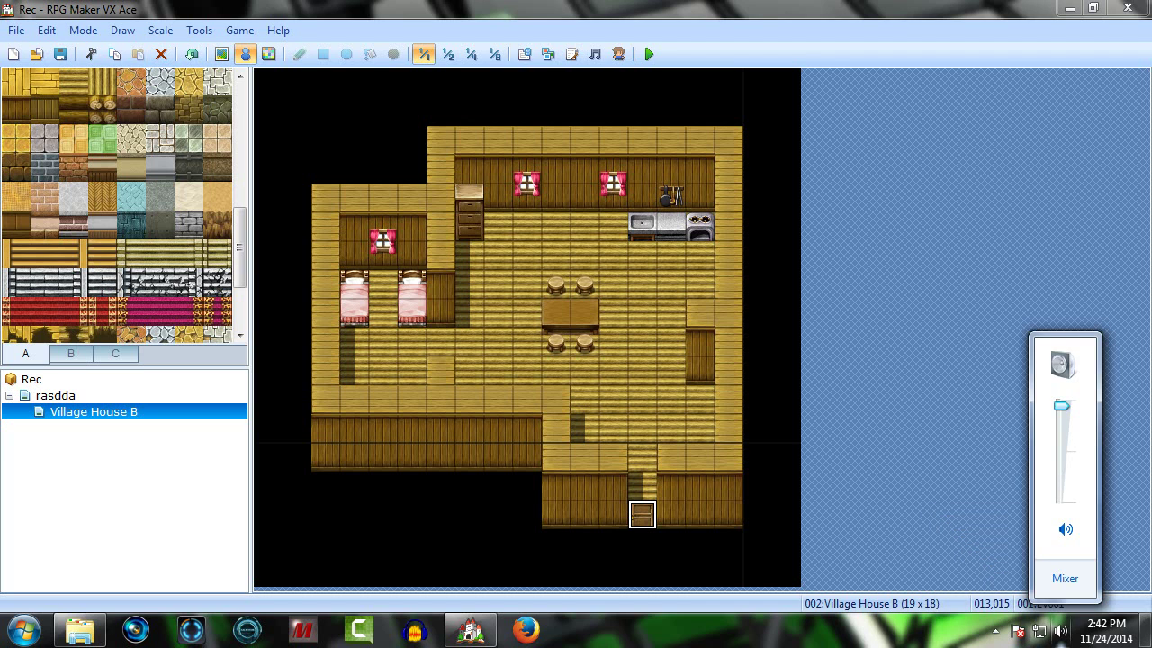
click(1065, 579)
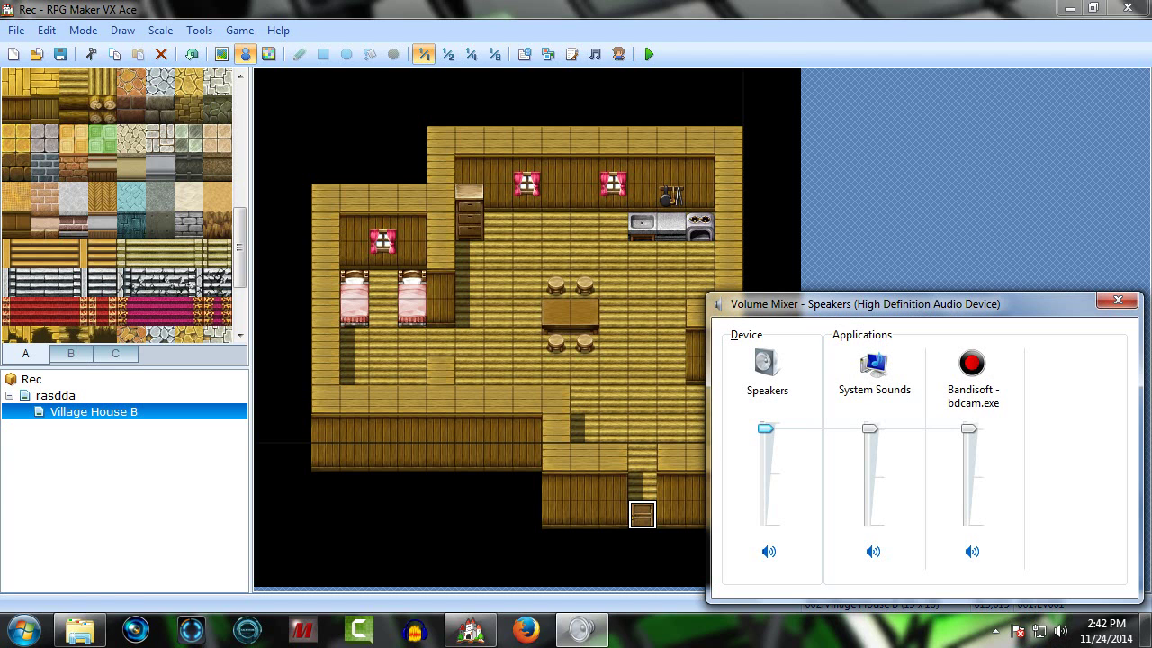
Step: Launch a playtest, saving the changes to Rec, and lower the Rec game's volume close to the minimum in the Volume Mixer
click(649, 54)
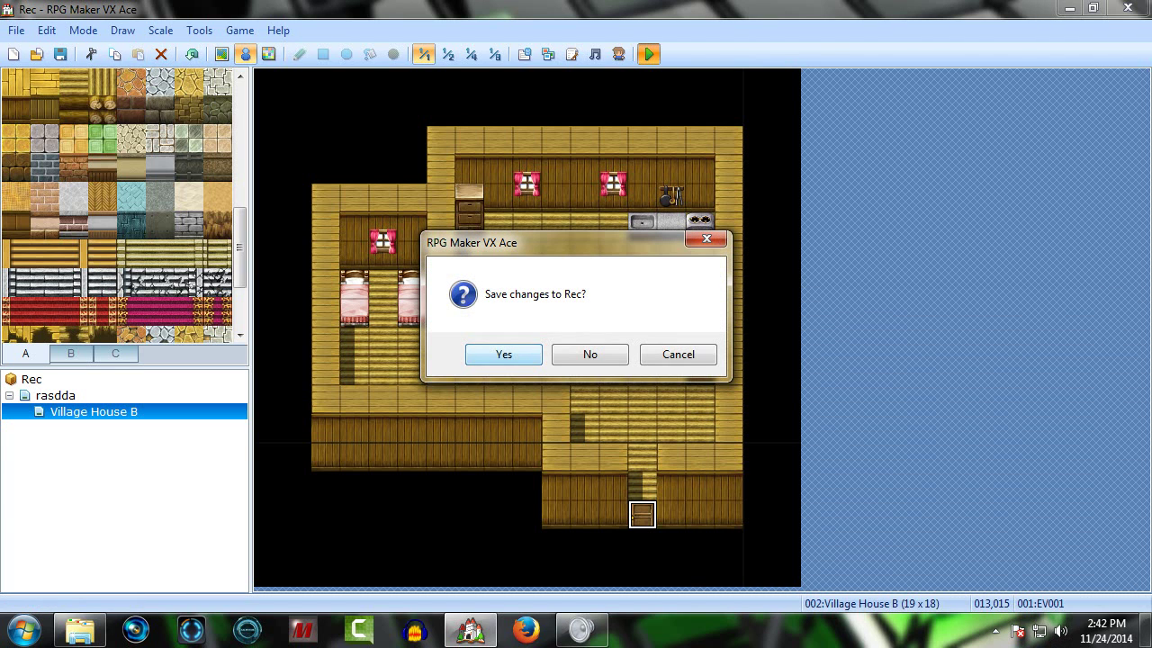
click(504, 354)
click(582, 630)
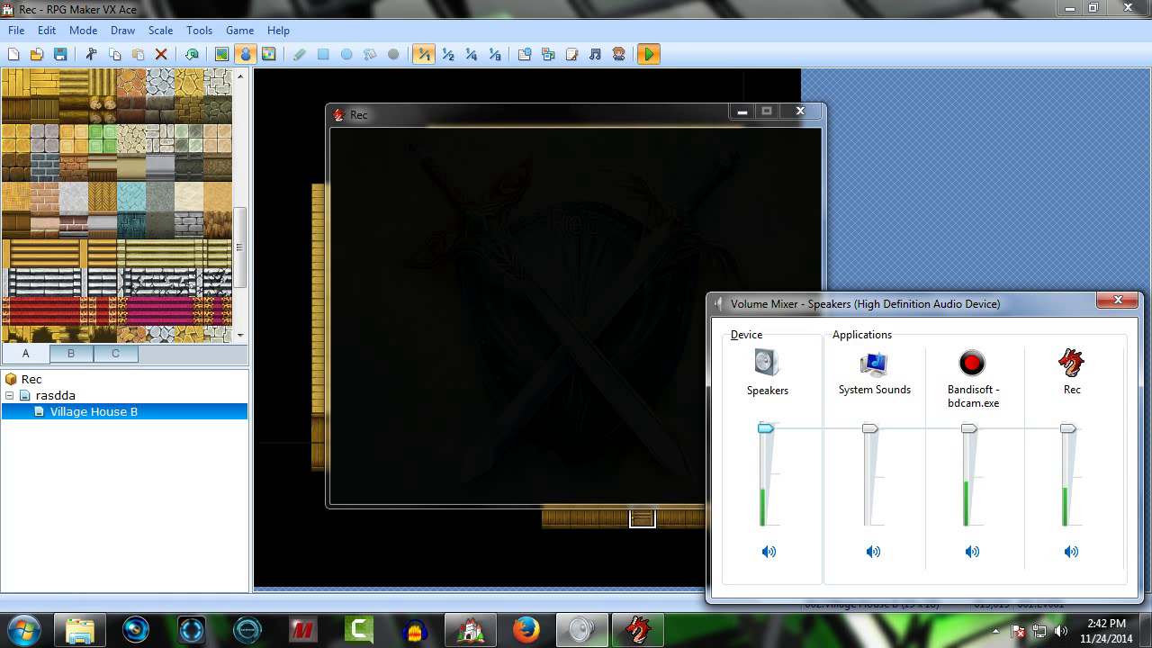
drag(1068, 428, 1068, 511)
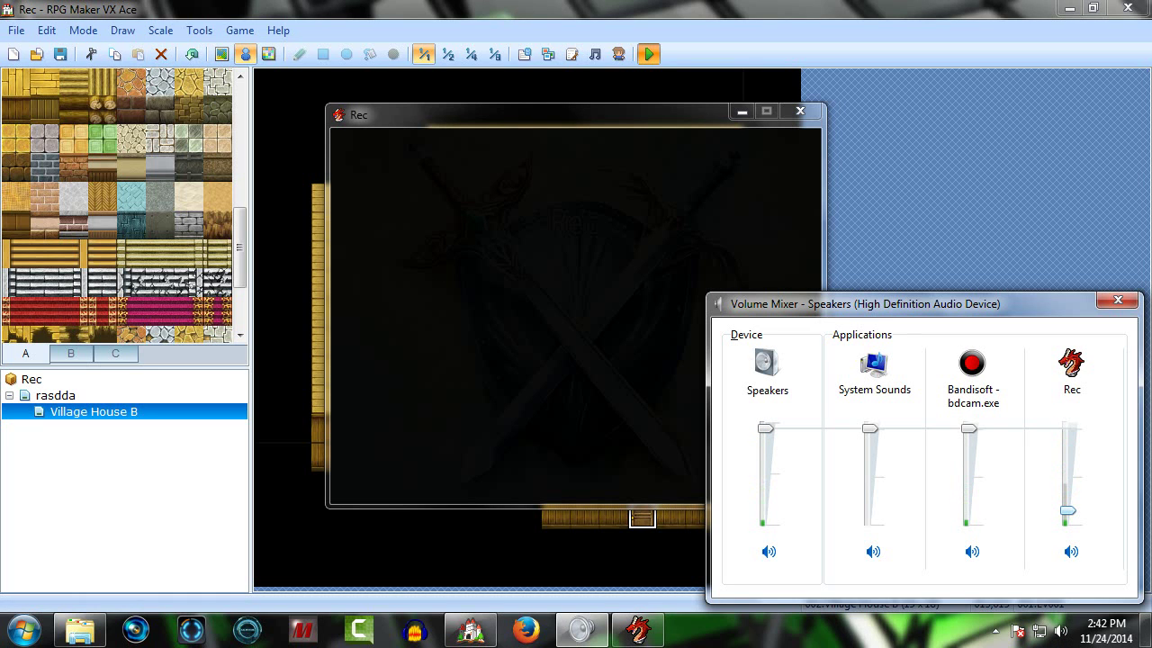
click(1118, 301)
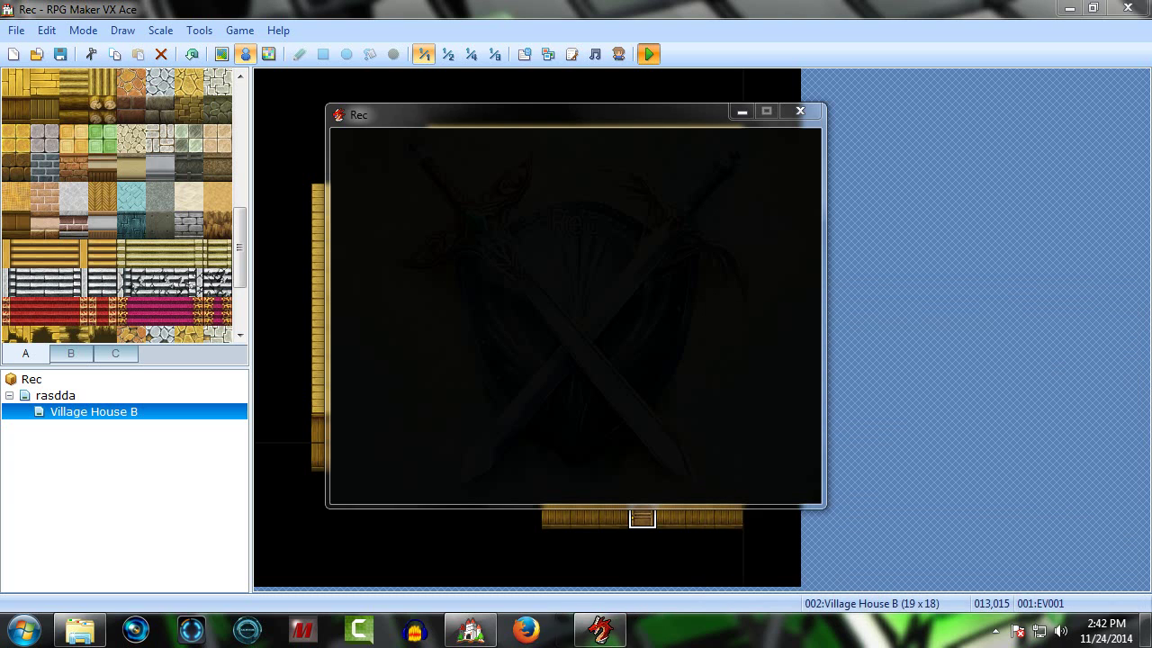
Step: Start a new game and walk the hero through the front door of the house on the island
click(630, 270)
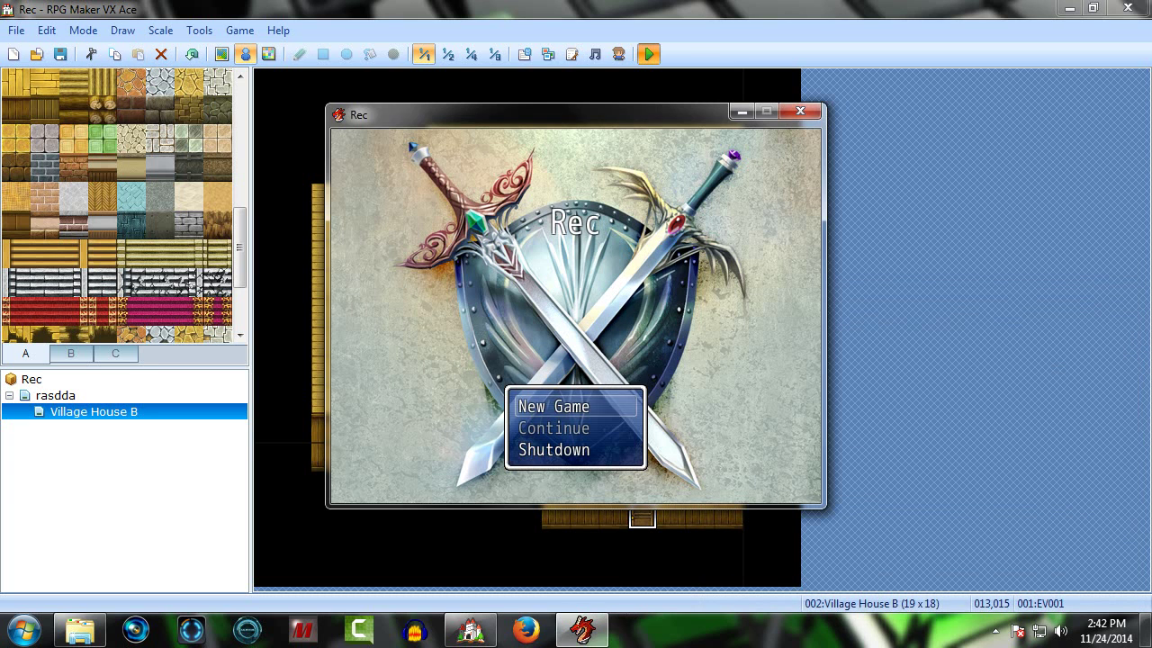
key(Return)
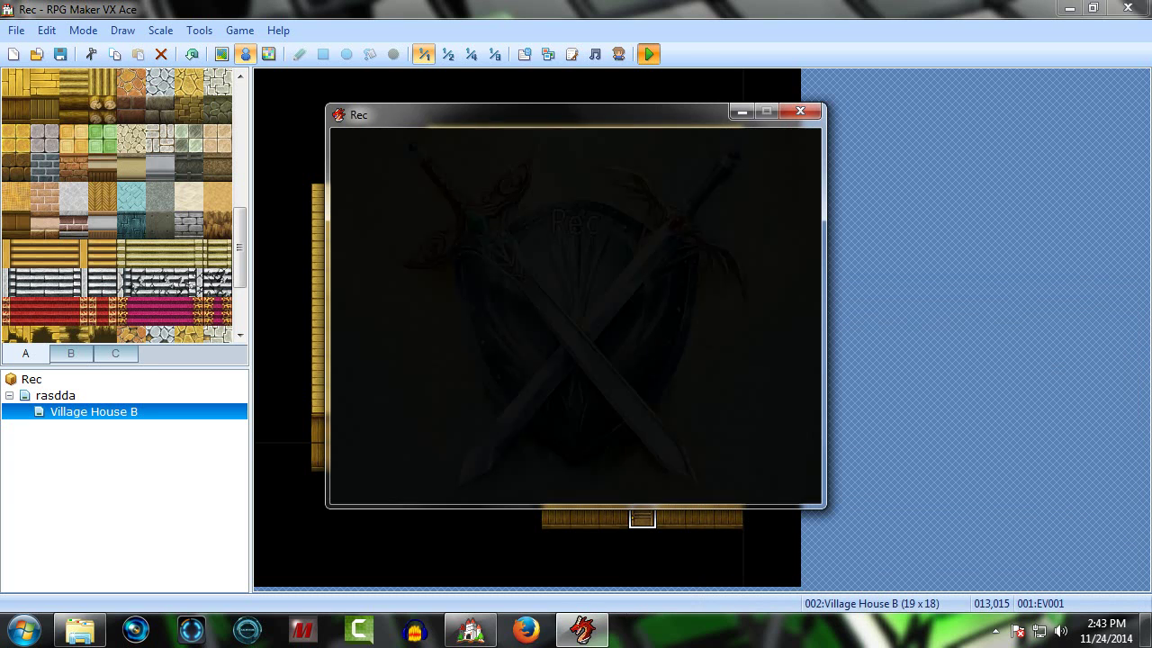
key(Left)
key(Right)
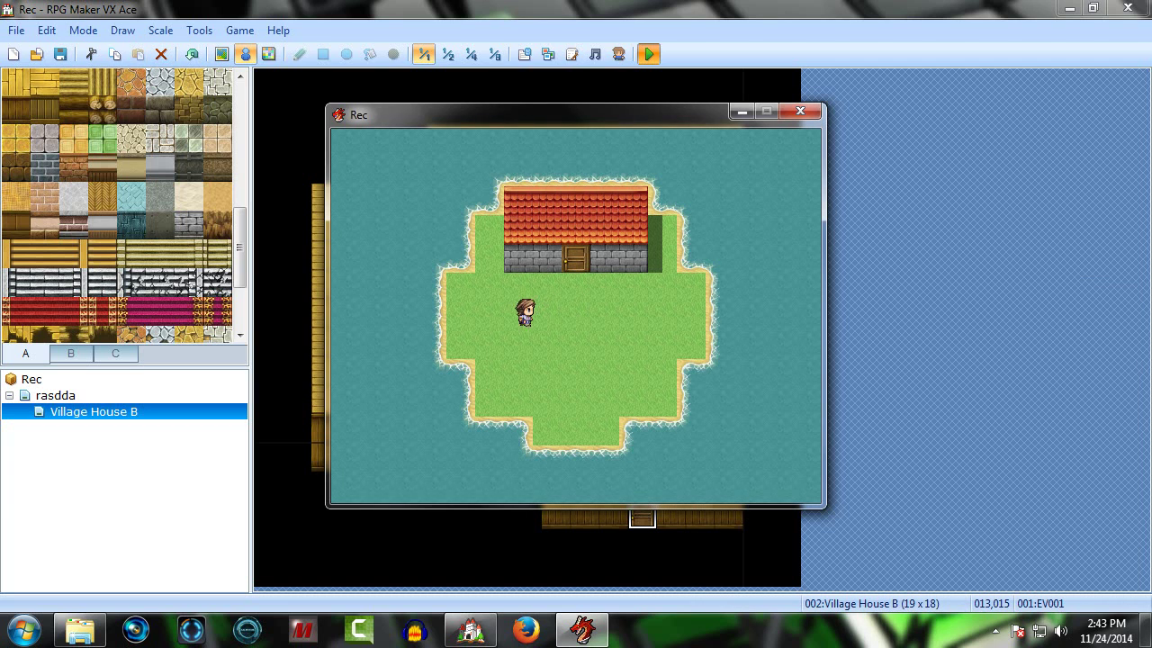
key(Left)
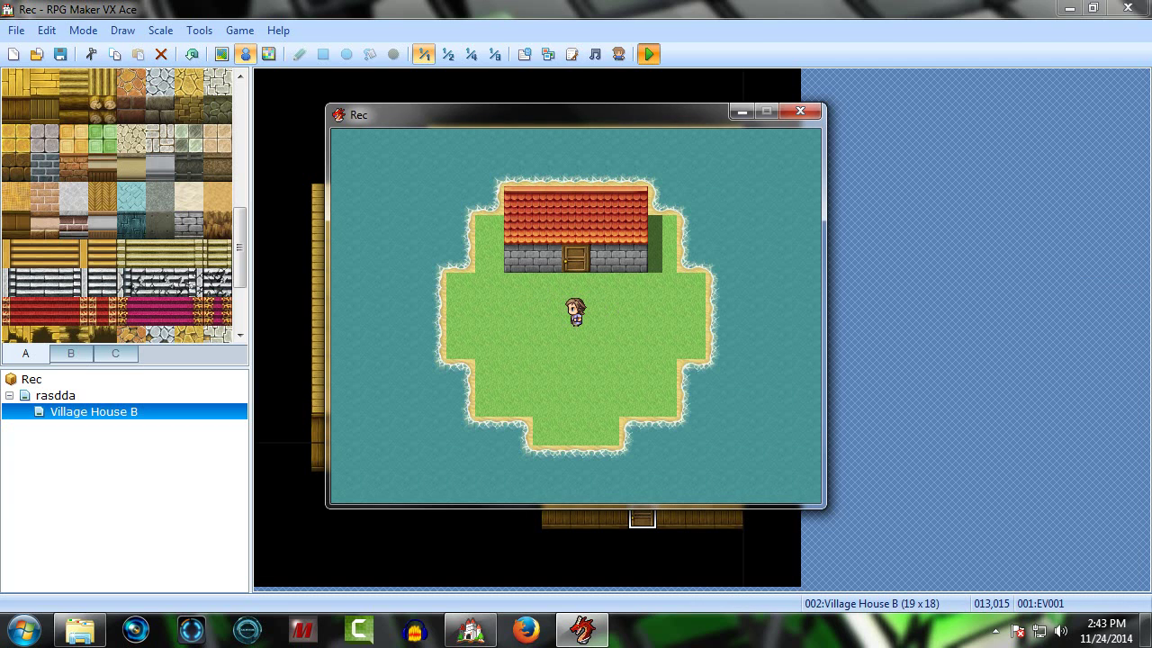
key(Up)
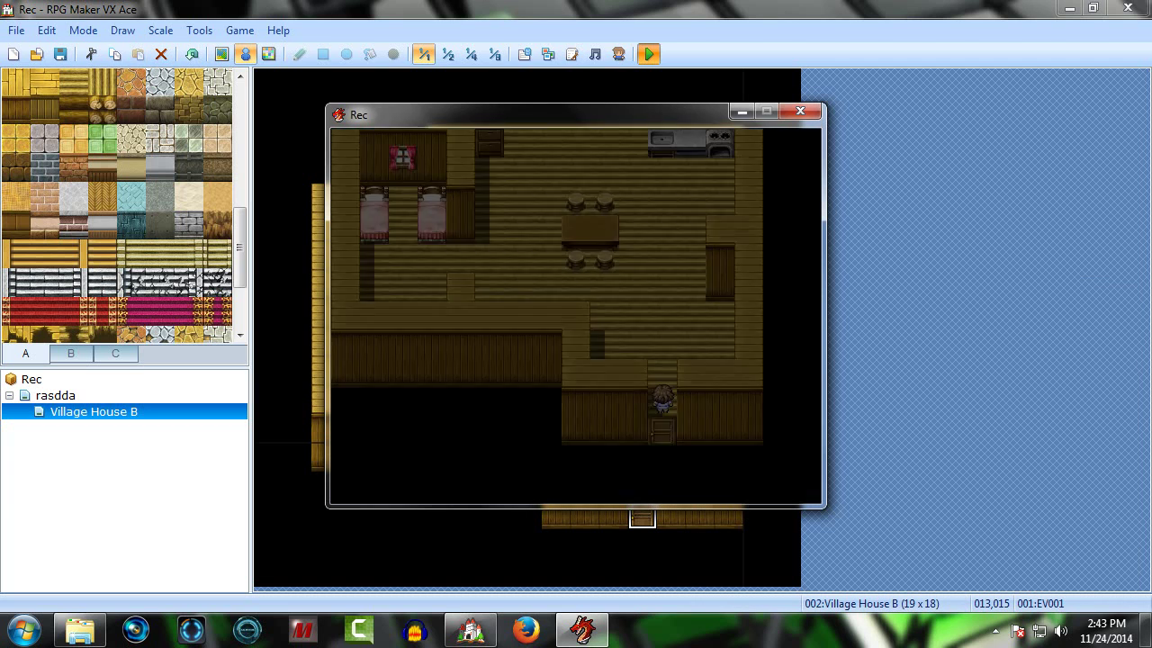
Step: Walk the hero around the Village House B interior, up to the kitchen counter and back down beside the table
key(Up)
key(Left)
key(Up)
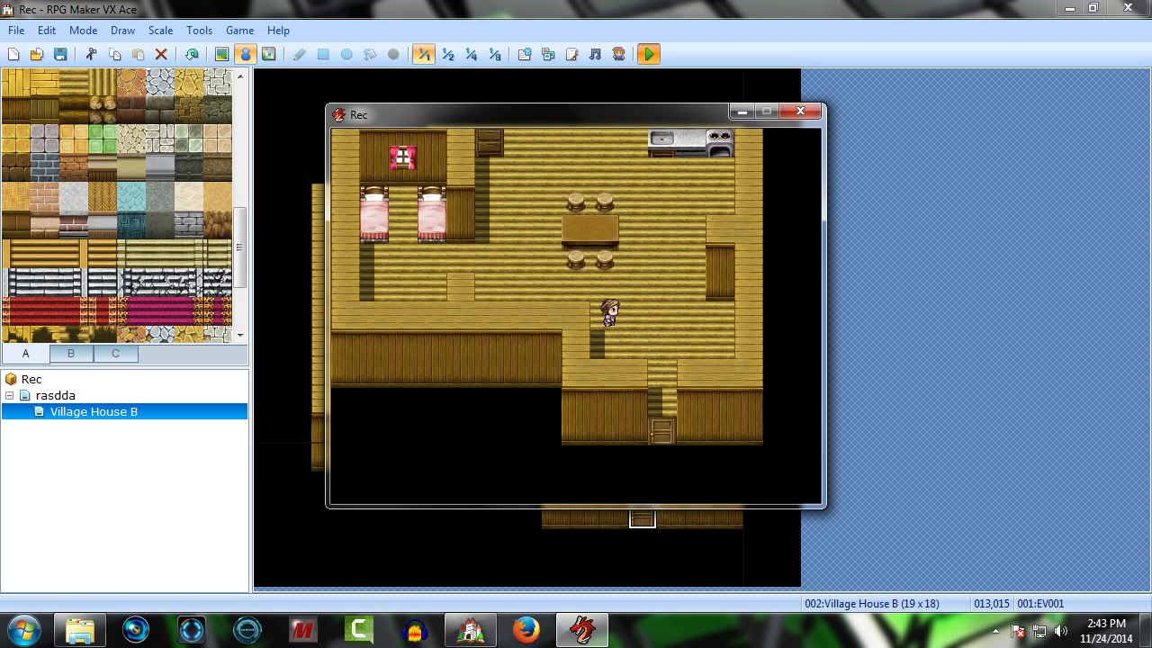
key(Right)
key(Up)
key(Up)
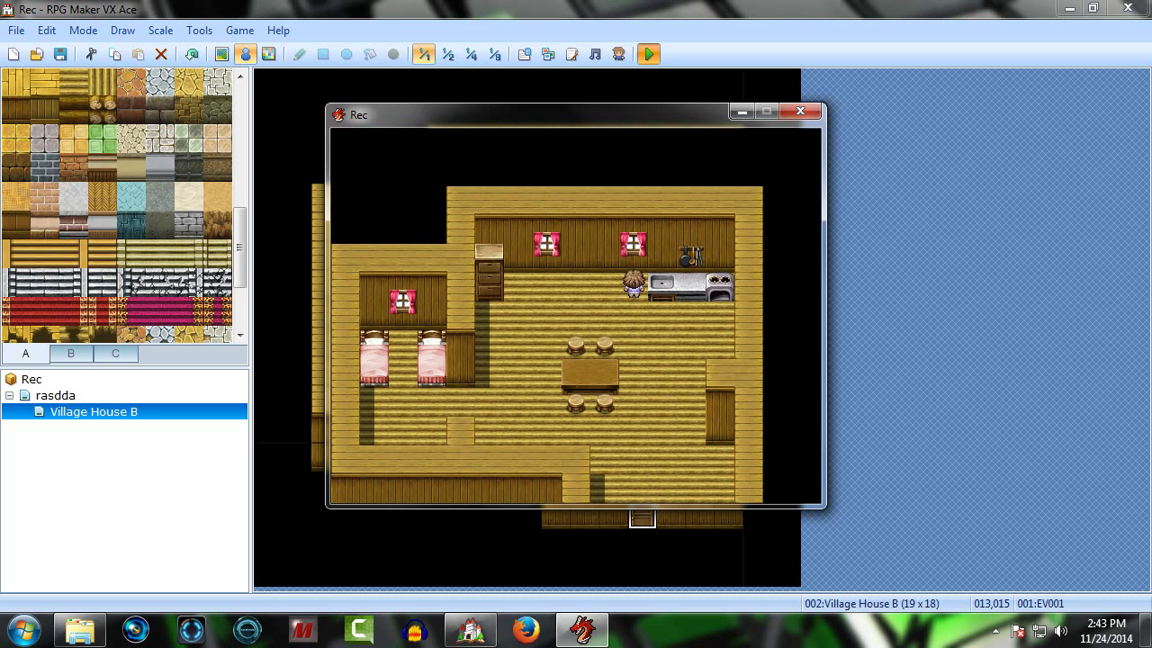
key(Down)
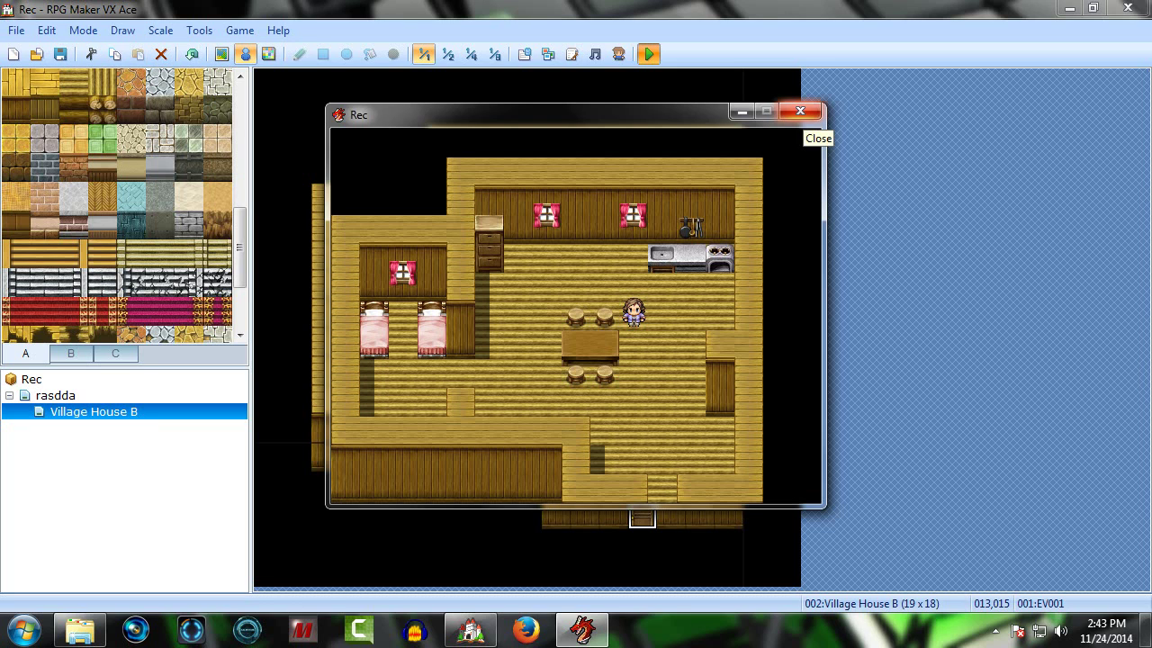
Step: Open the in-game menu and end the playtest with Game End and Shutdown
key(Escape)
key(Down)
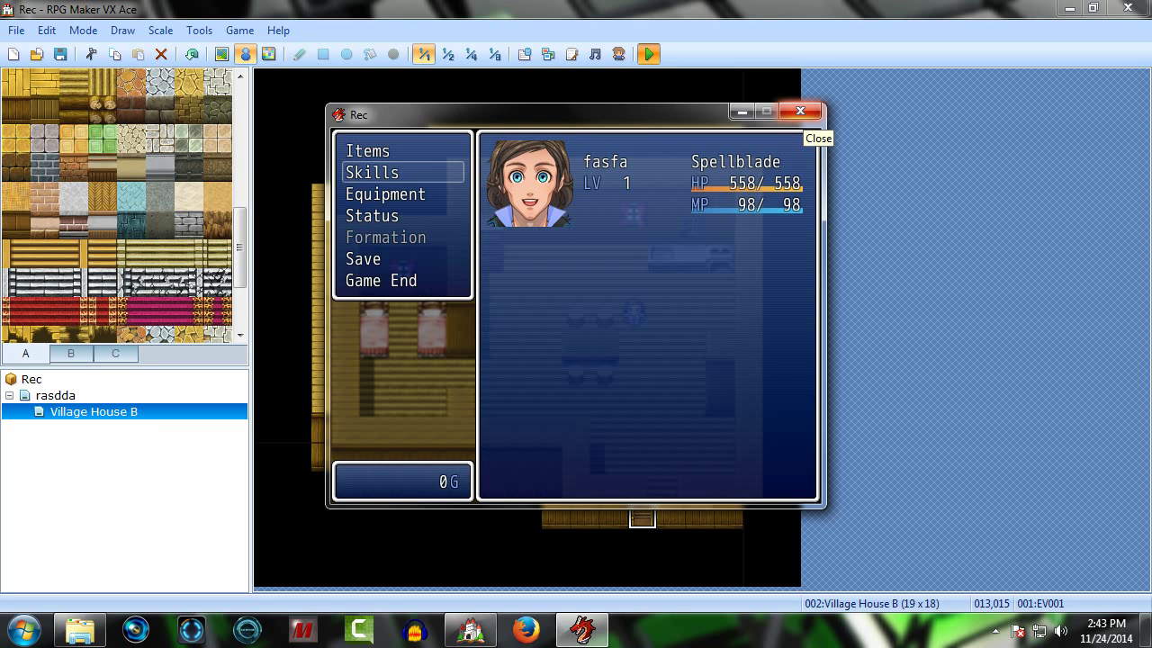
key(Down)
key(Down)
key(Down)
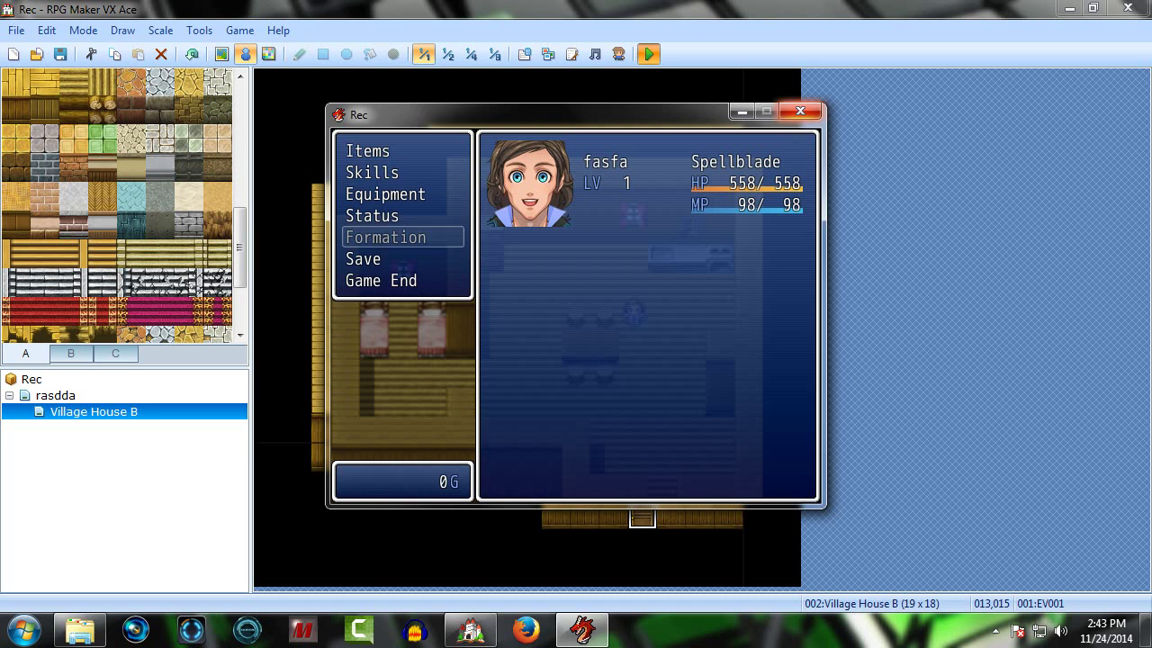
key(Down)
key(Return)
key(Escape)
key(Down)
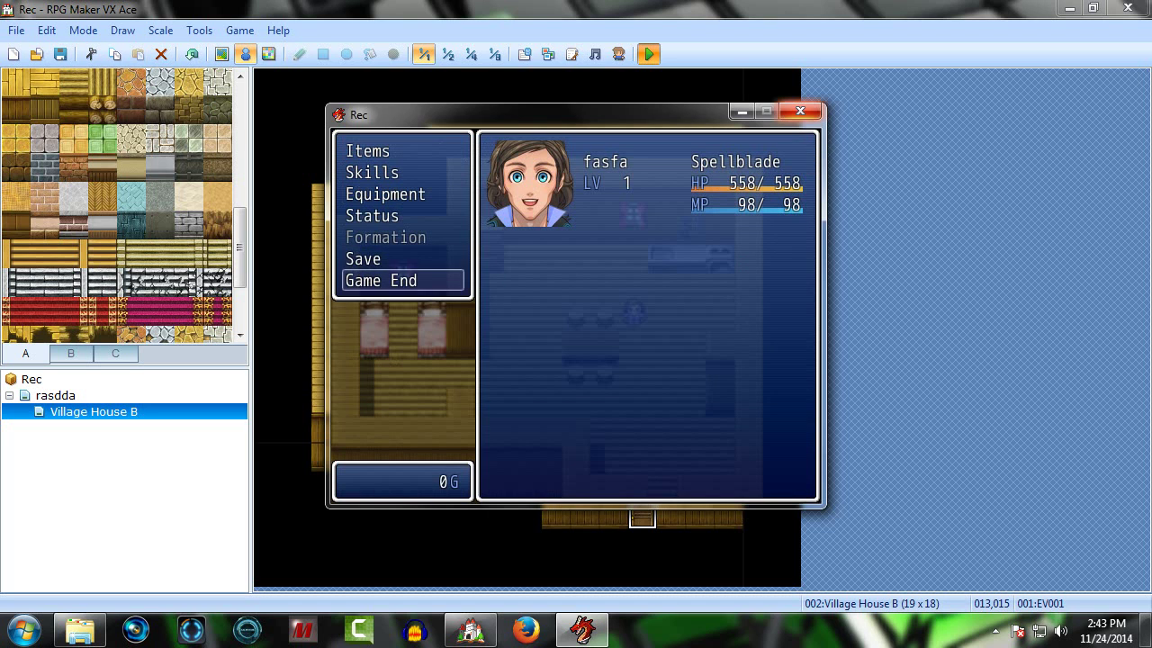
key(Return)
key(Down)
key(Down)
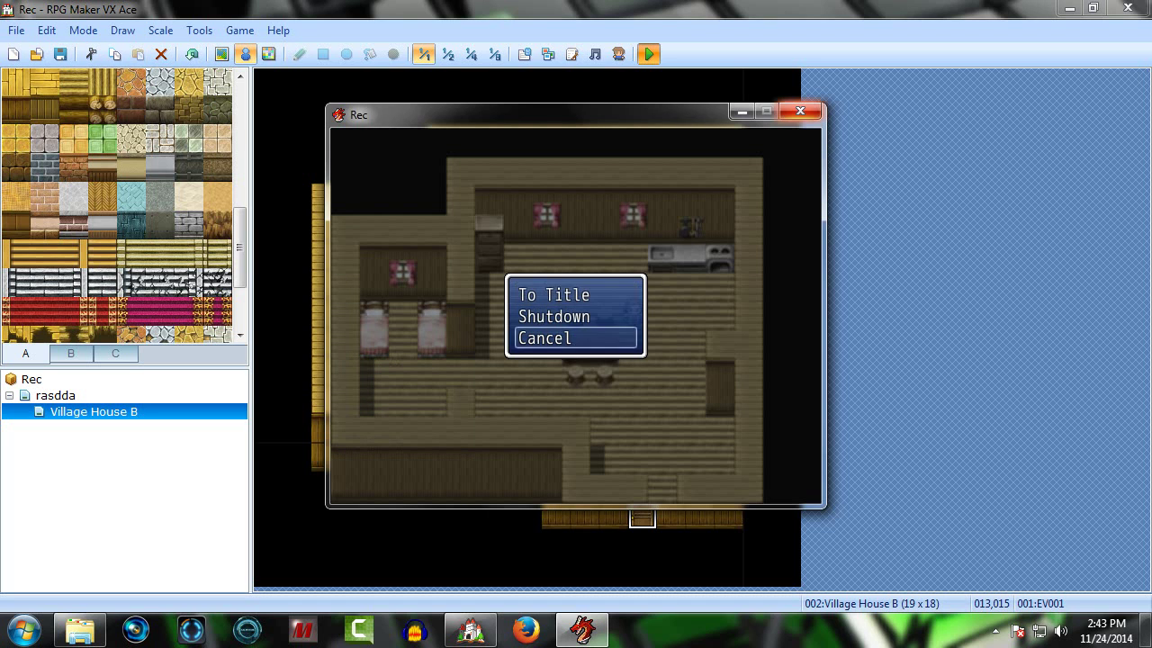
key(Up)
key(Return)
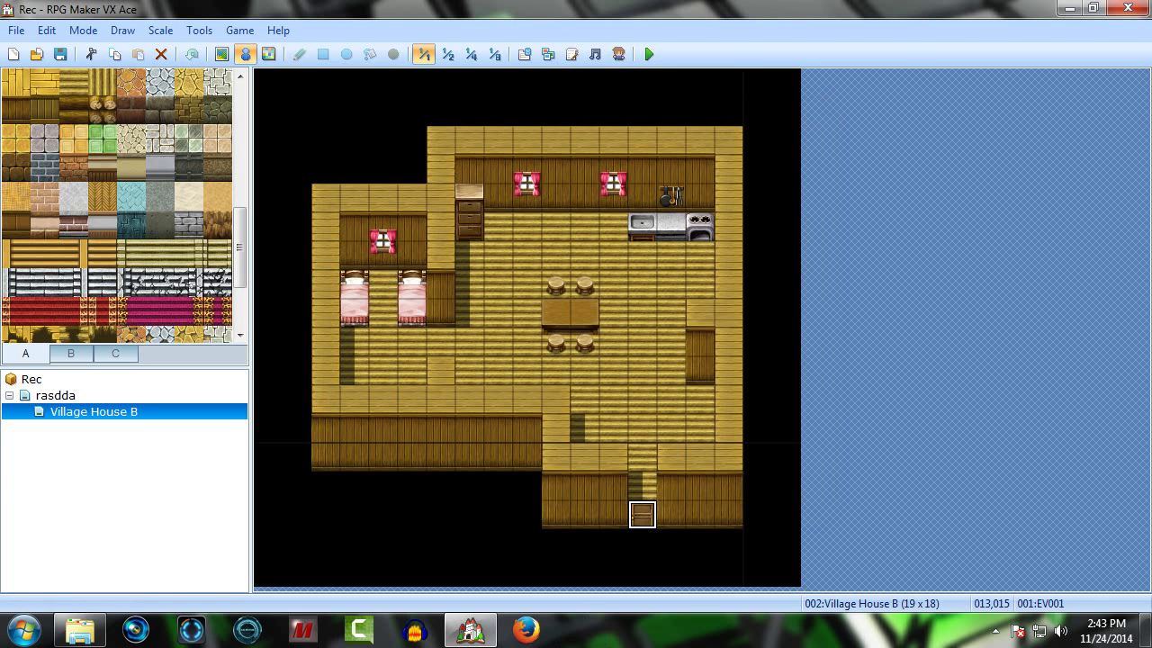
Step: On the Village House B map, create a new event at (013,008) beside the table and name it Mum
click(56, 396)
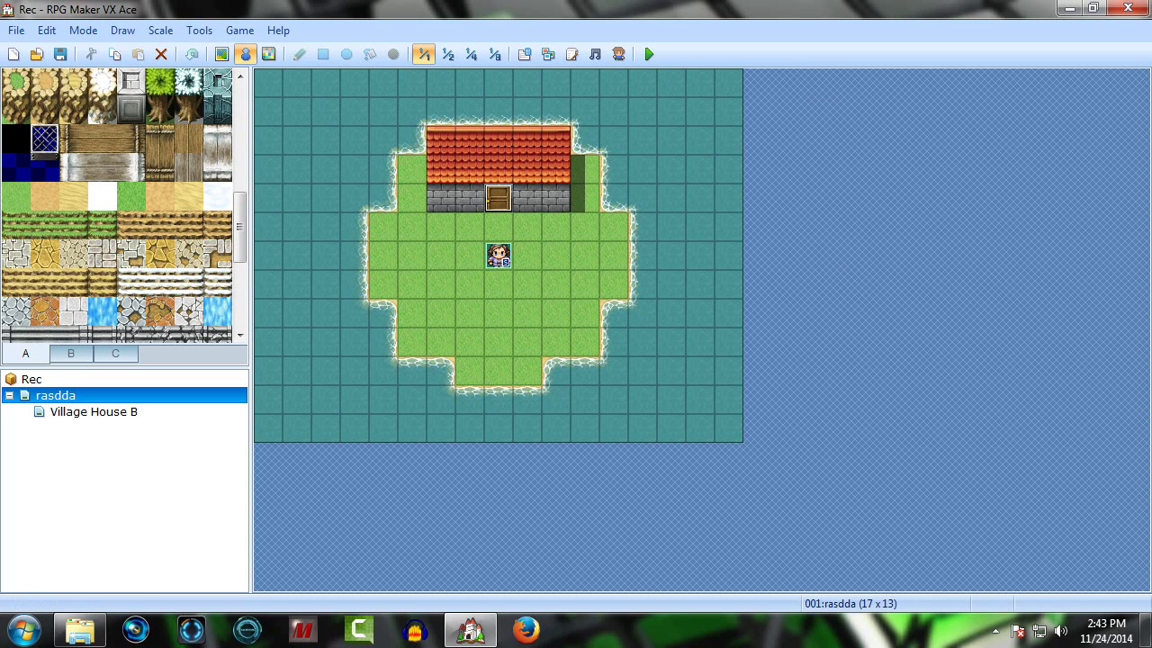
click(94, 412)
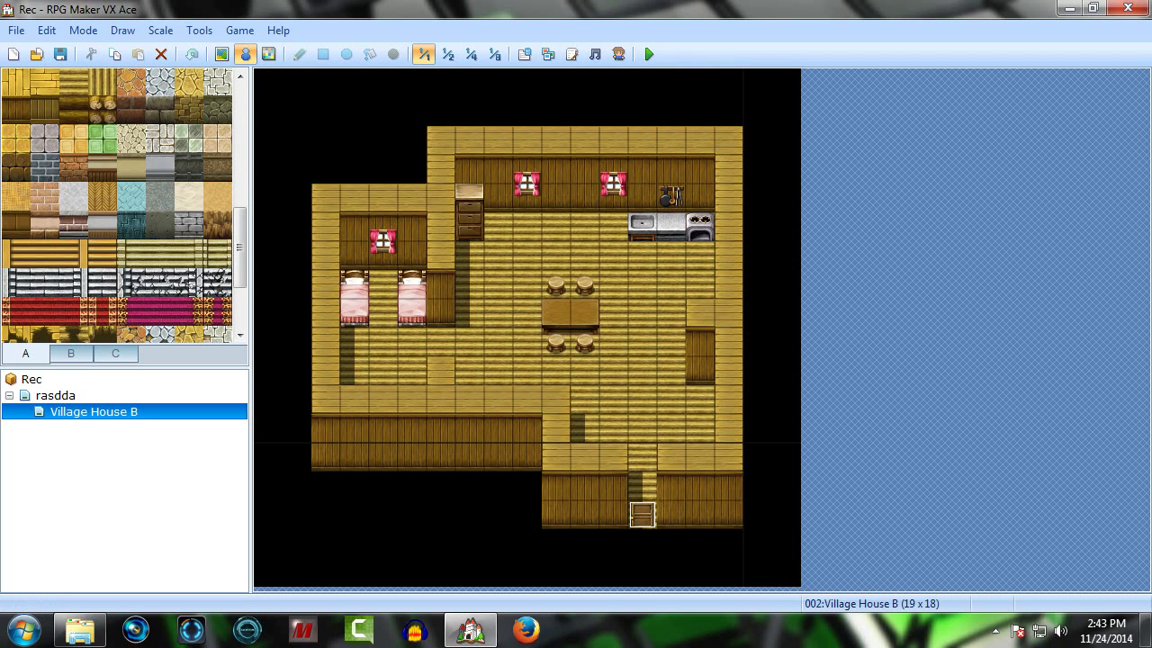
right_click(640, 313)
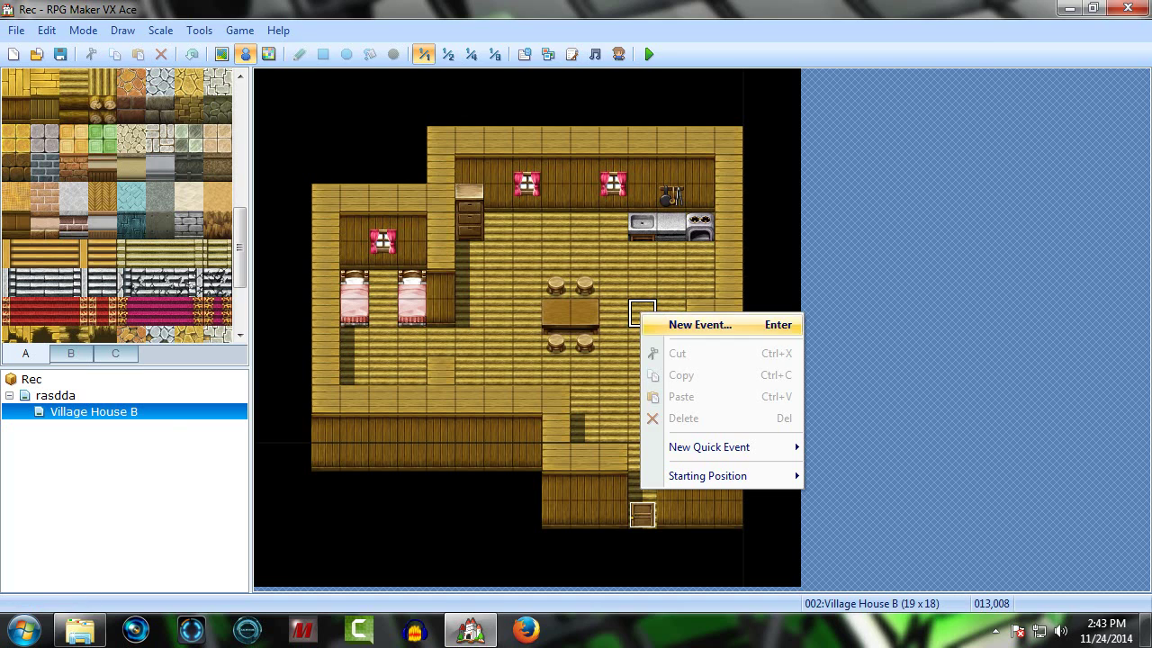
key(Return)
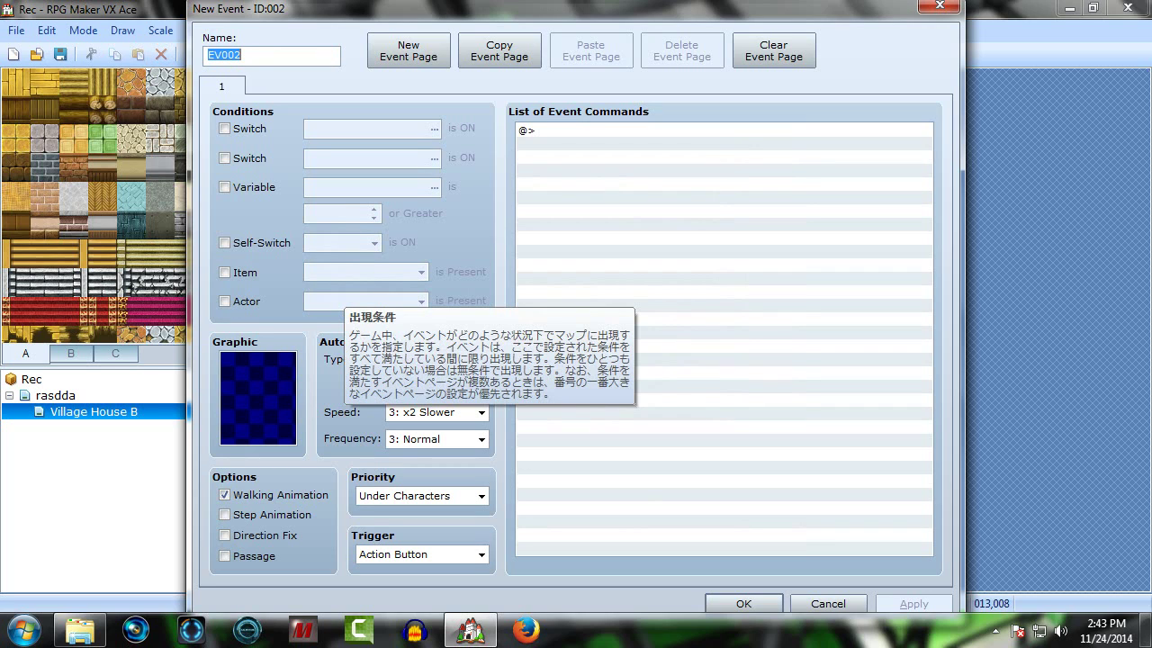
key(BackSpace)
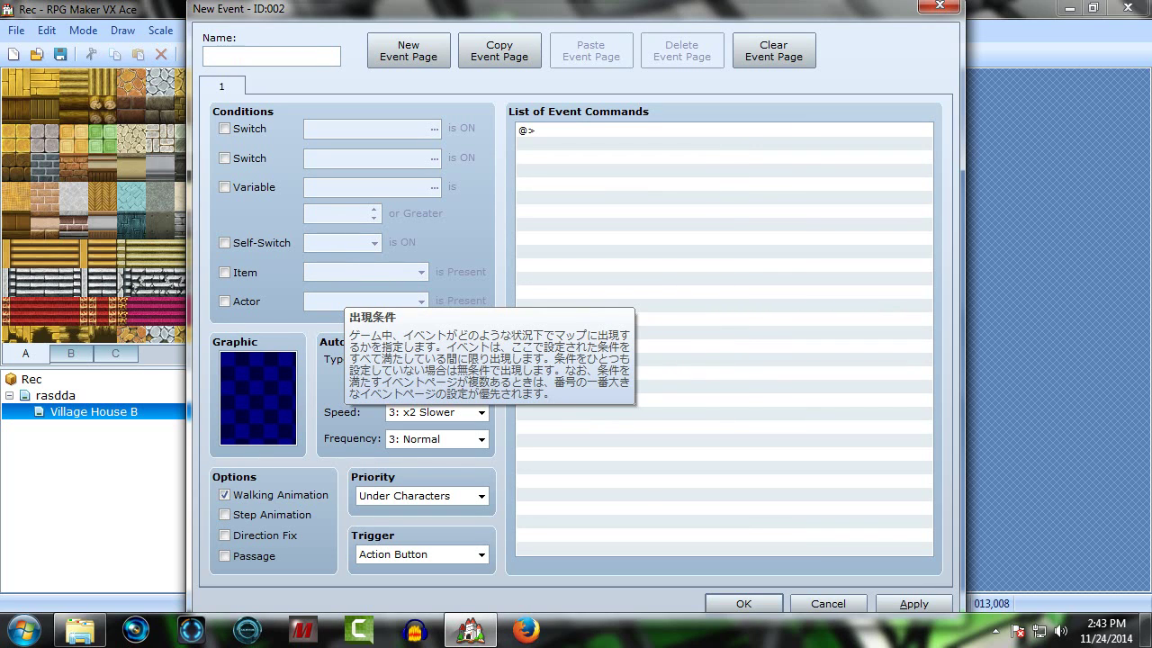
text(Mum)
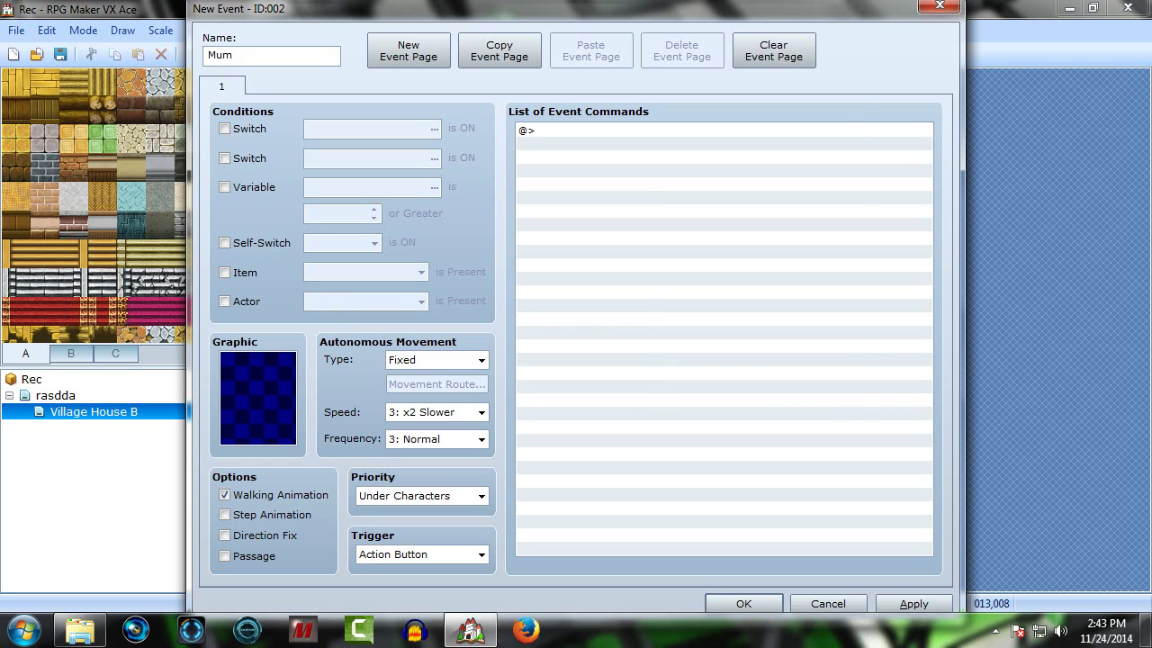
Step: Give the Mum event the front-facing pink-haired character in the top row of the Actor4 graphic set
double_click(258, 399)
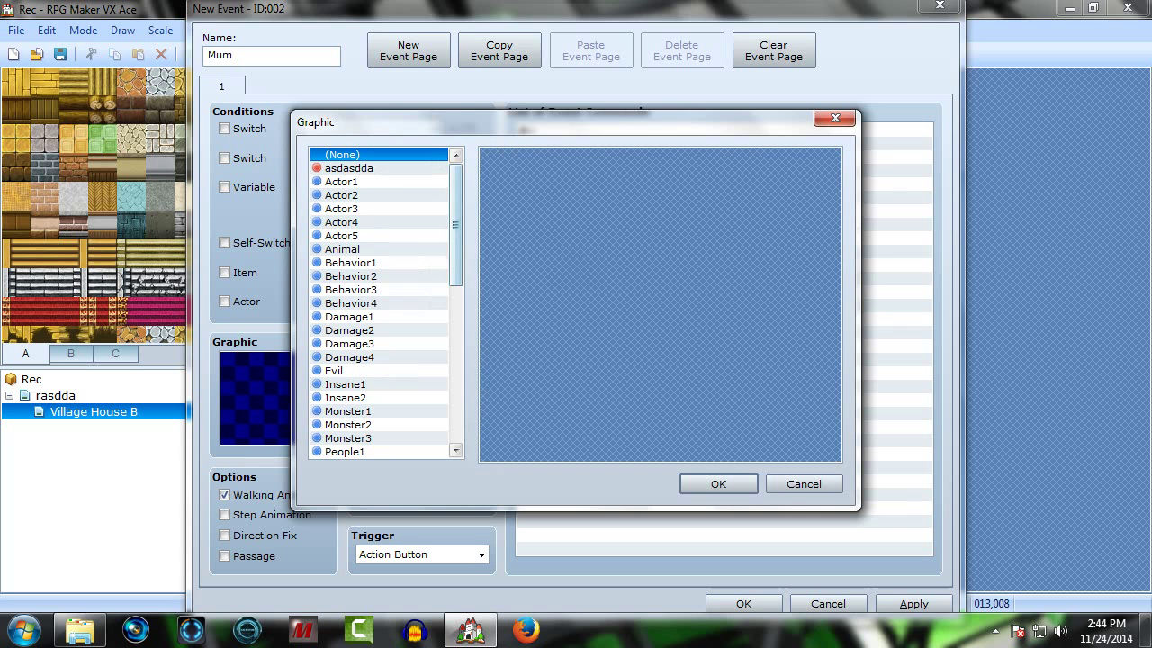
click(342, 182)
click(342, 196)
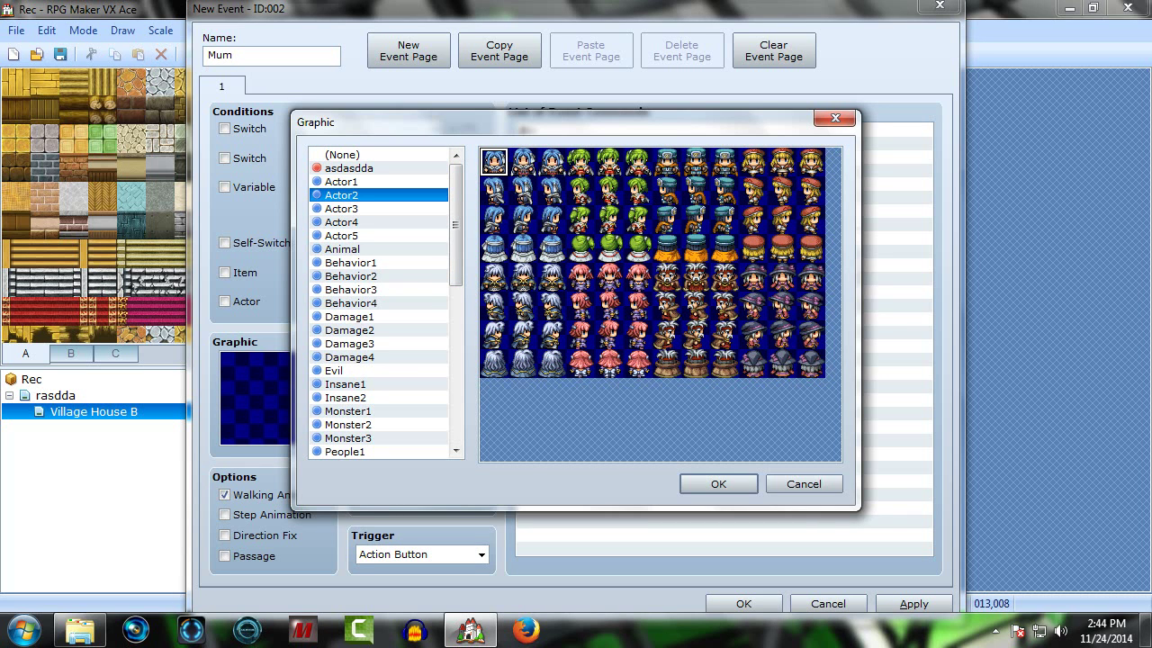
click(342, 209)
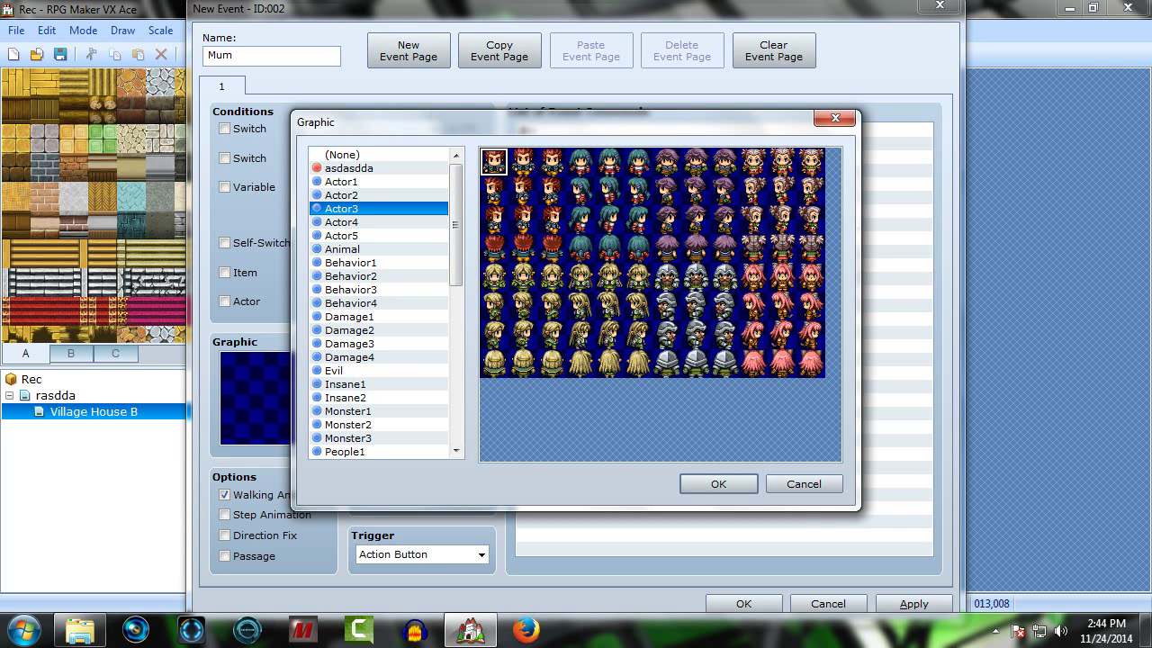
click(342, 222)
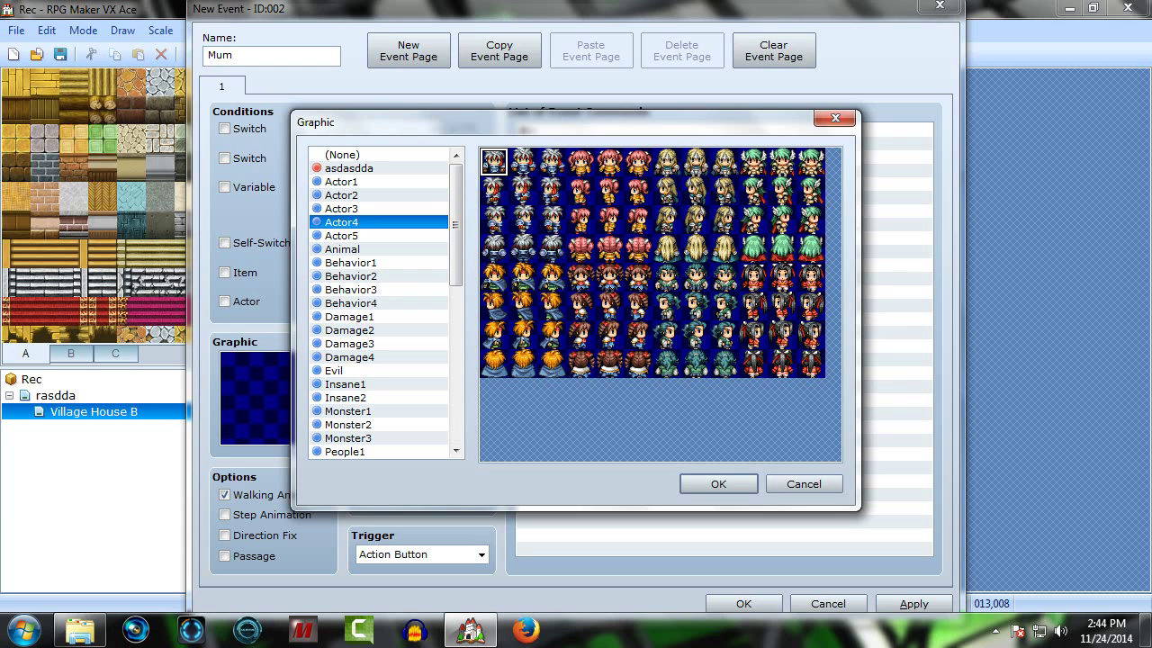
click(580, 162)
key(Return)
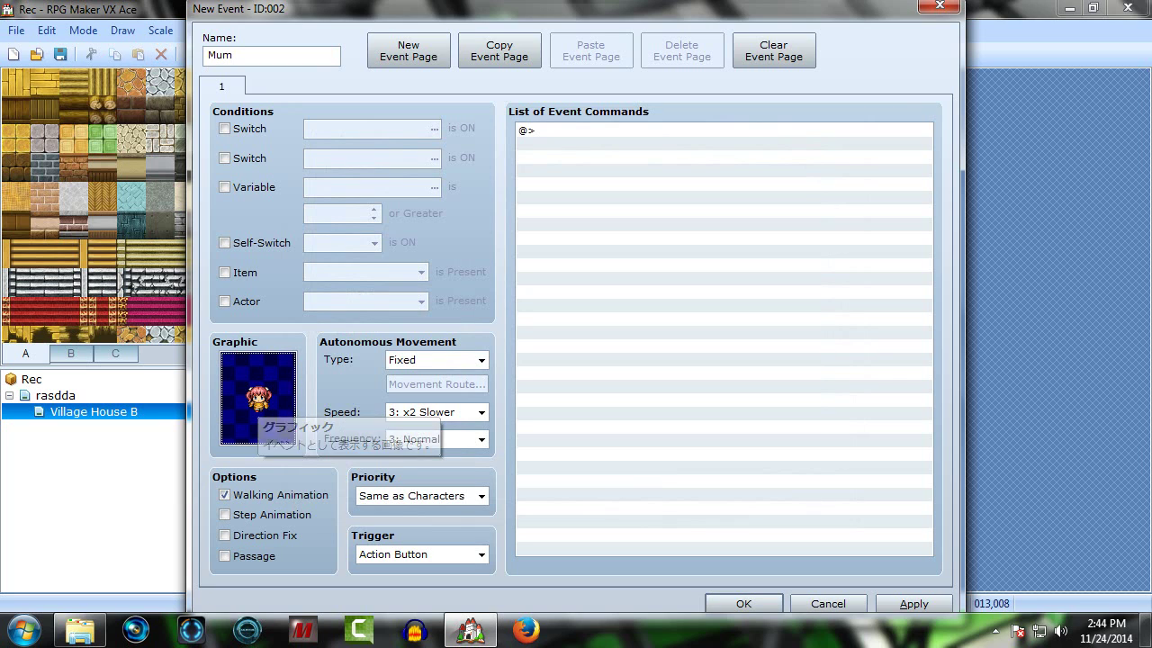
Step: Keep the Mum event's trigger as Action Button and turn off Walking Animation
click(482, 554)
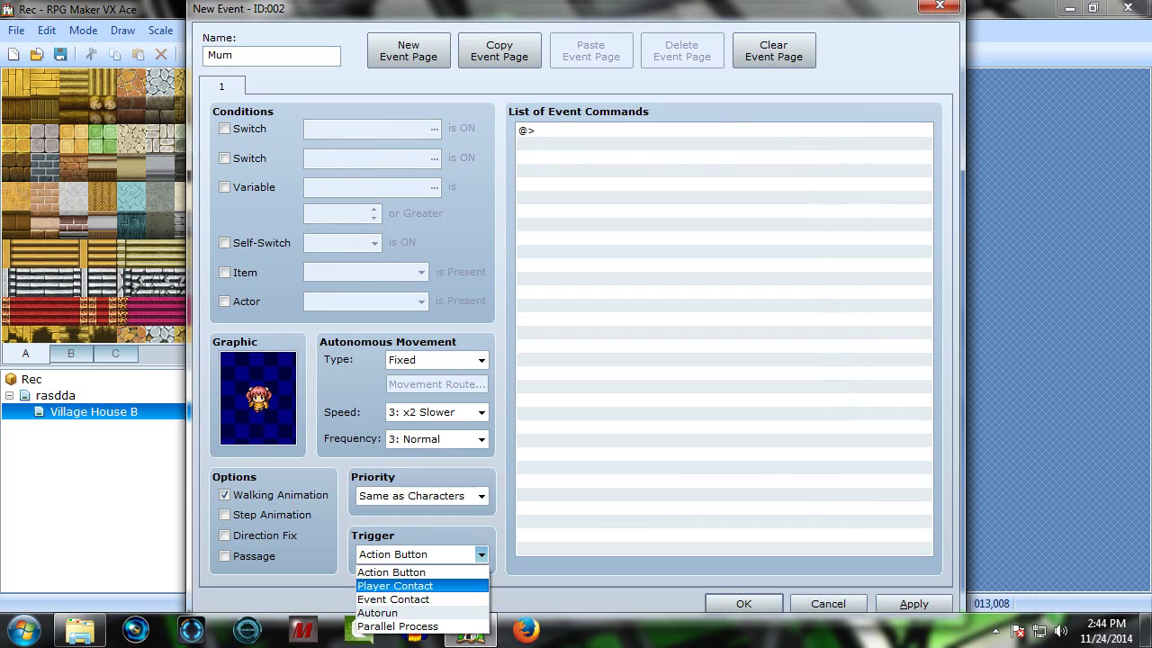
click(391, 573)
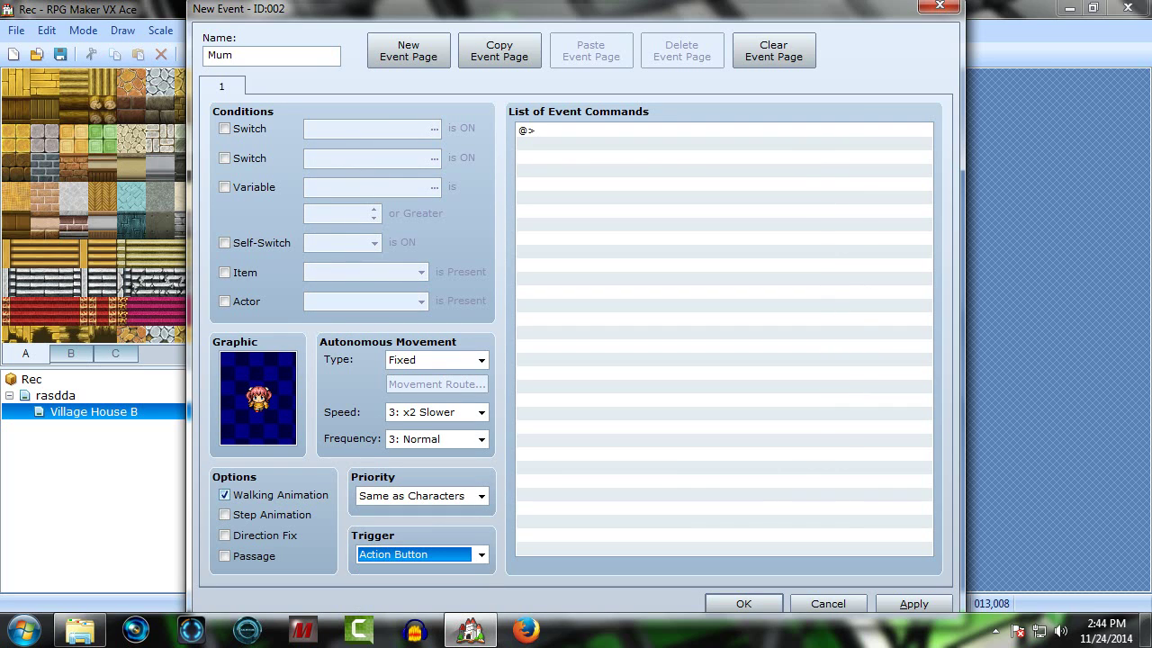
click(224, 494)
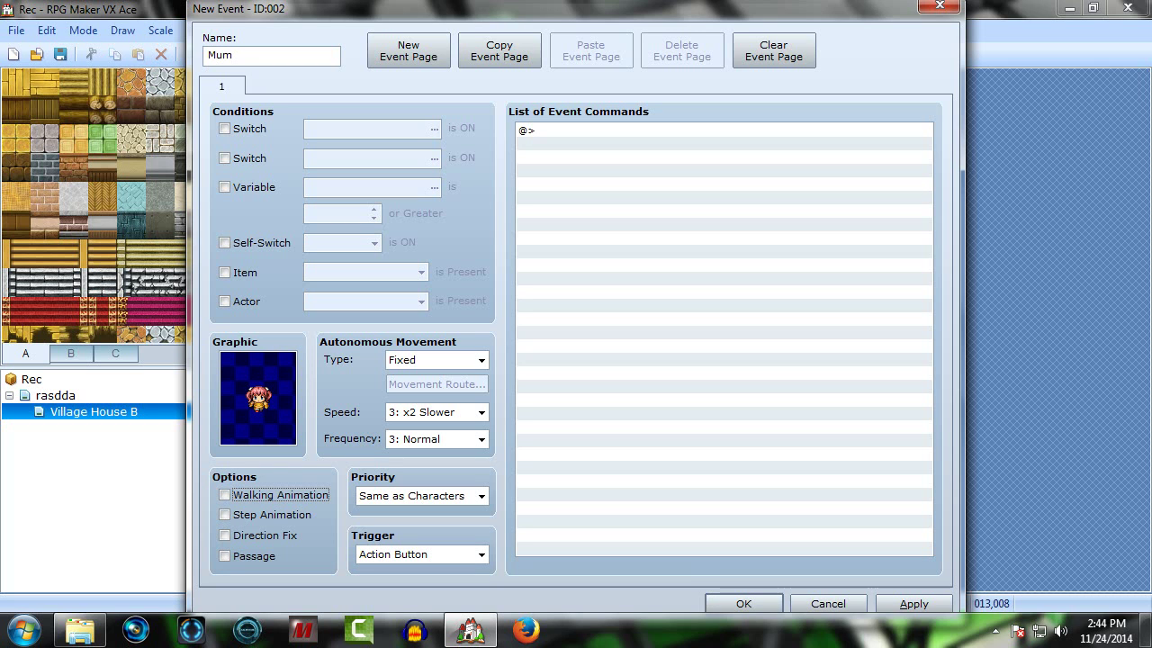
Step: Start a Display Text command in the Mum event with the pink-haired face from the Actor4 face set
double_click(540, 130)
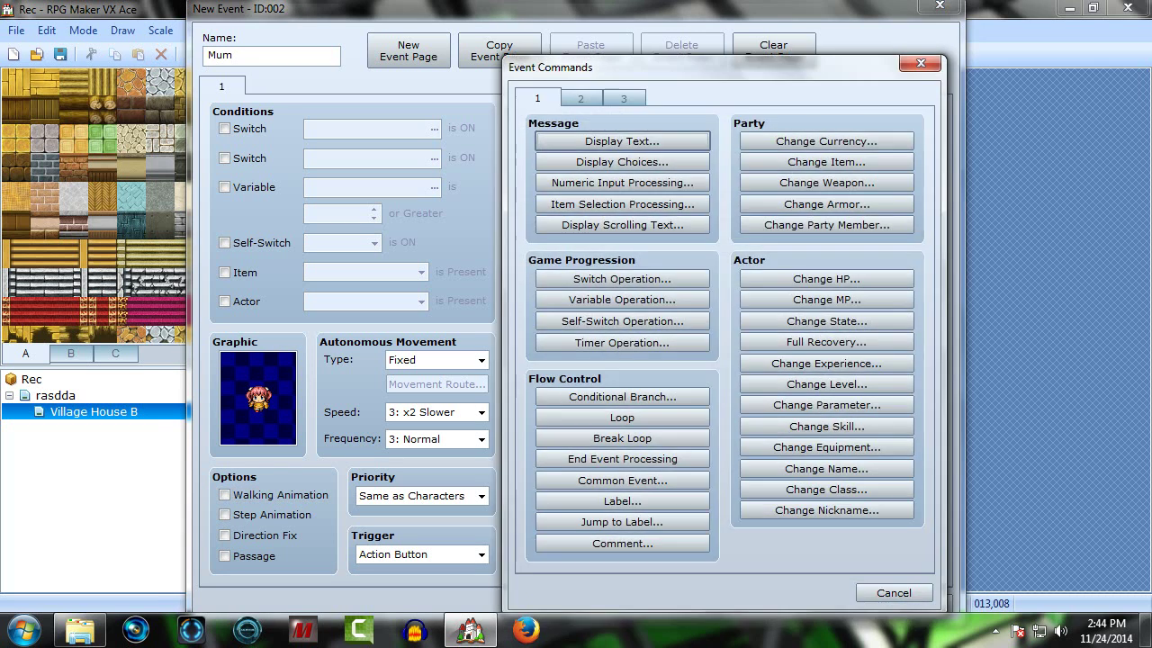
drag(630, 67, 637, 35)
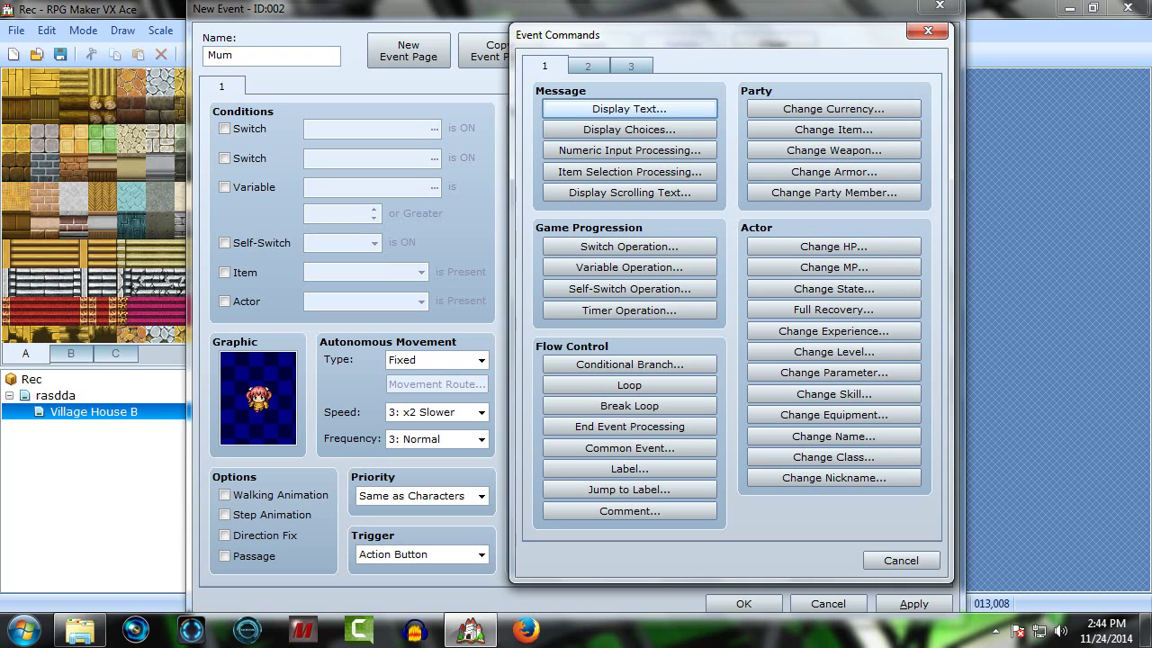
click(630, 109)
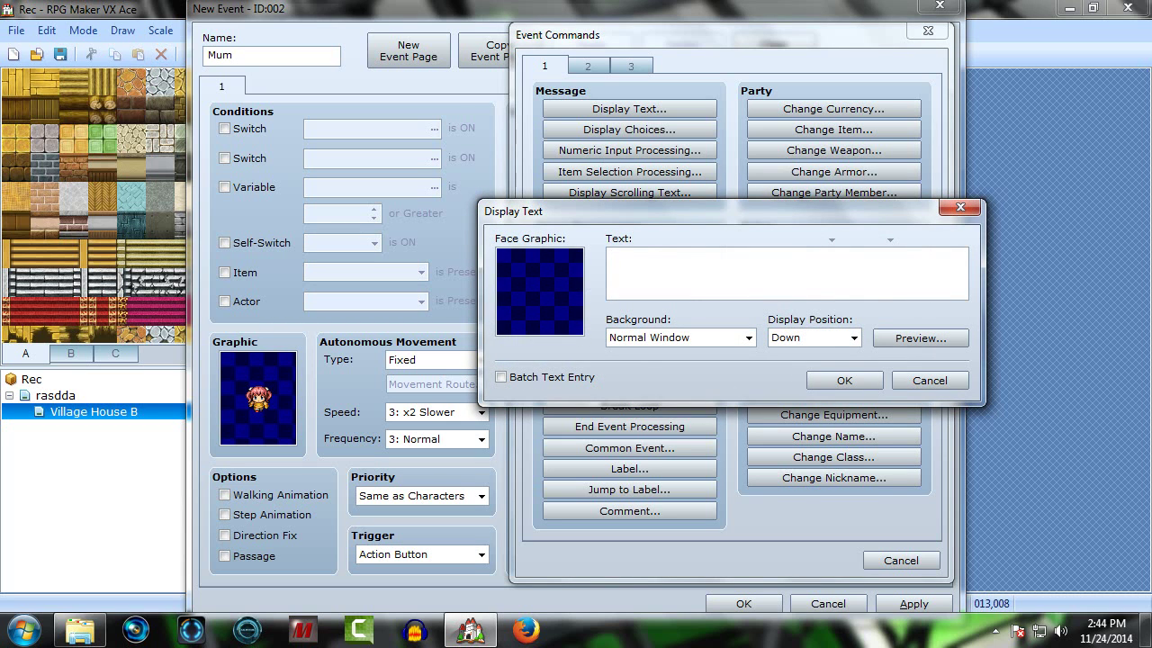
double_click(540, 291)
click(498, 187)
click(498, 201)
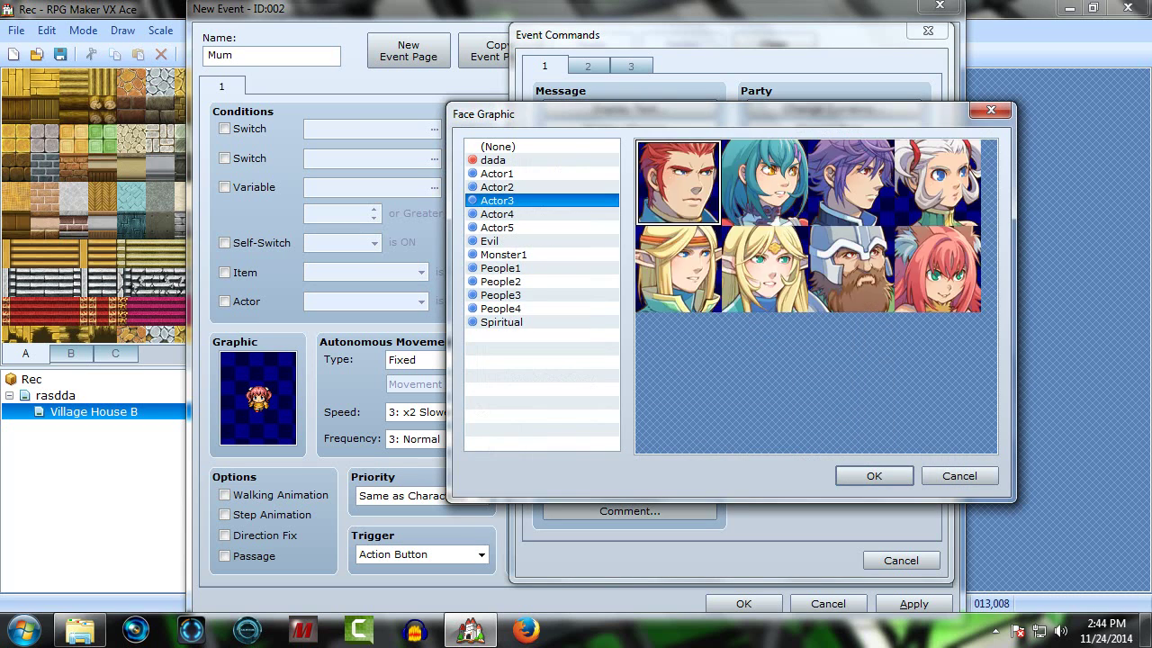
click(497, 214)
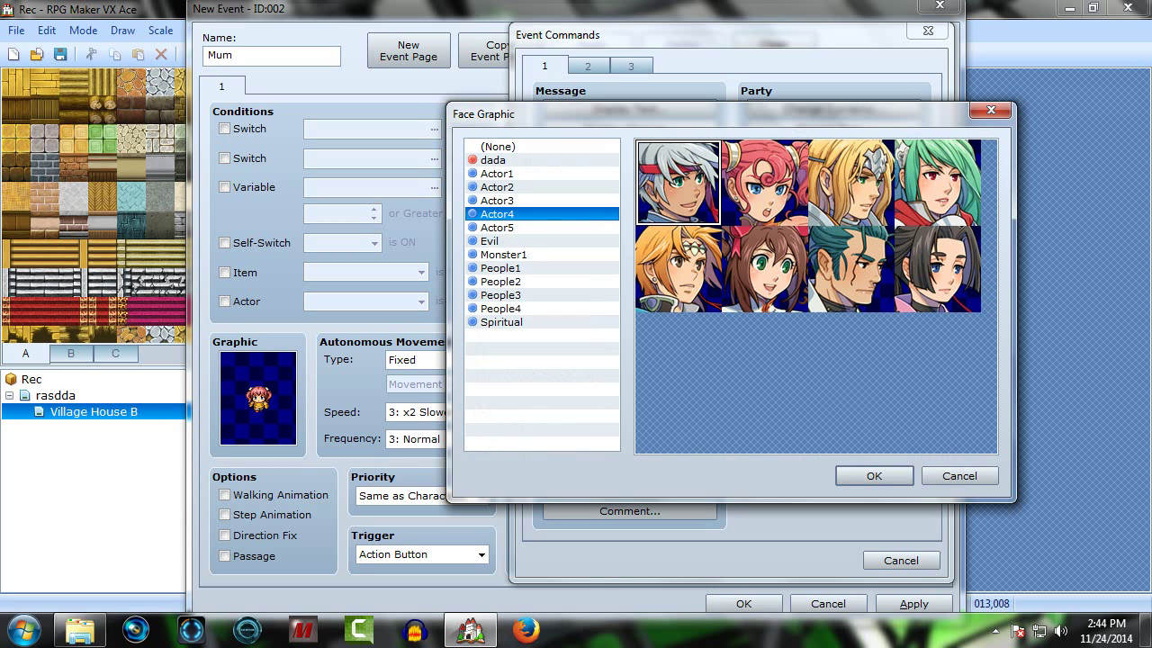
double_click(765, 181)
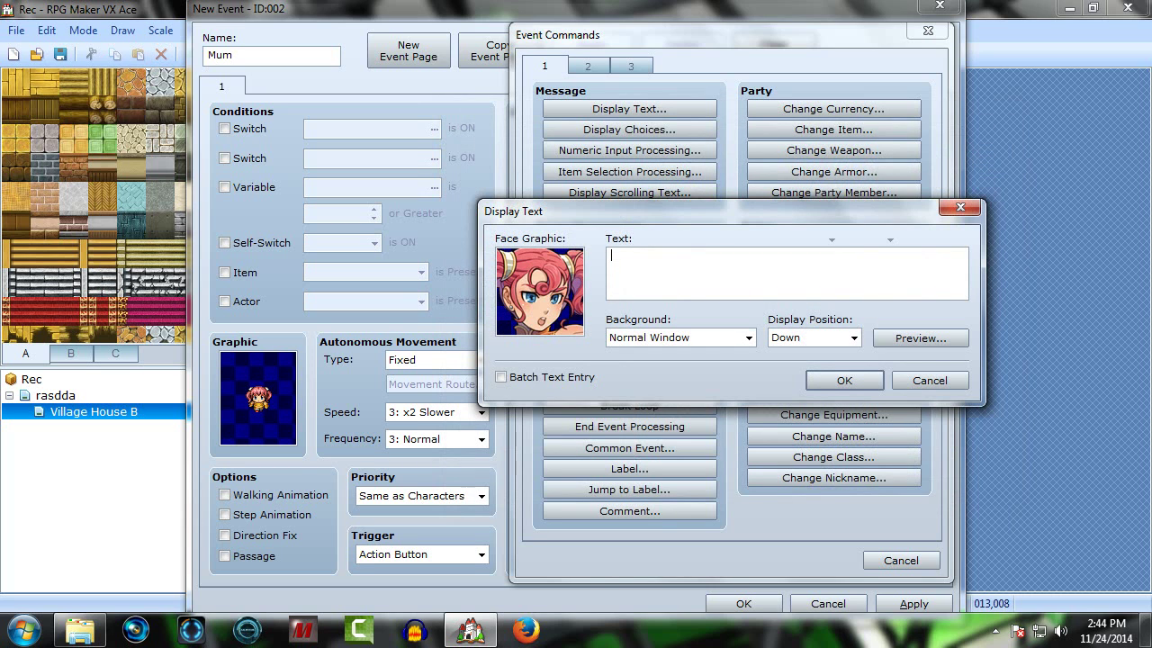
Step: Enter the message "Hey there Whats up?", preview it, and add the text command to the event
text(Hey there Whats up)
click(920, 337)
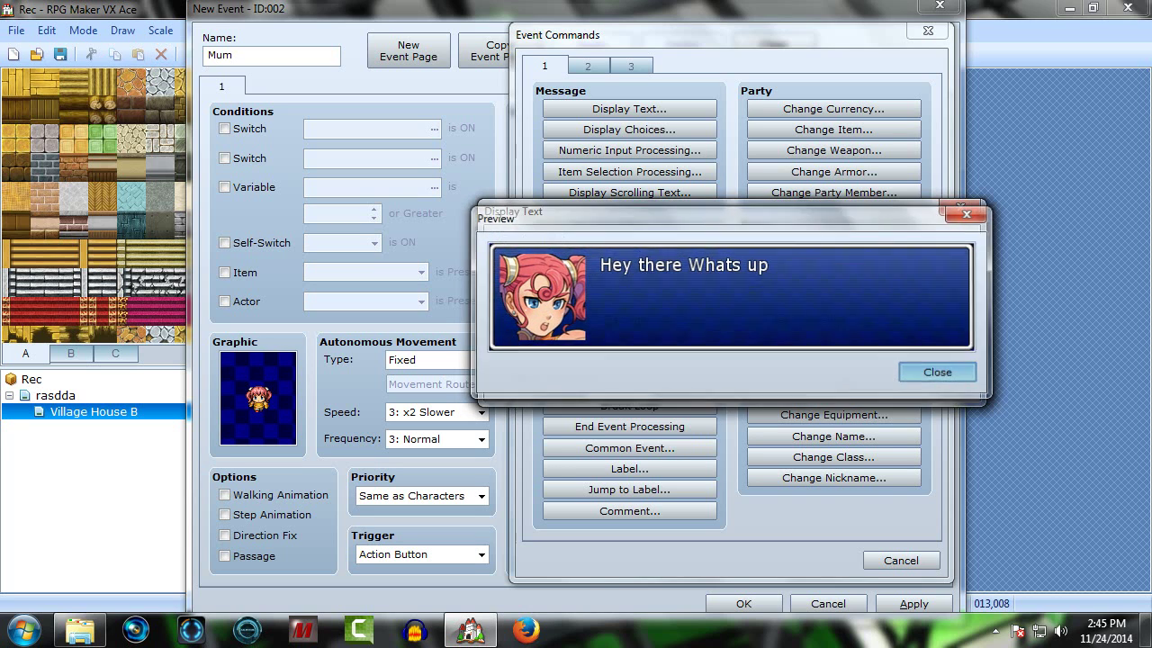
click(939, 372)
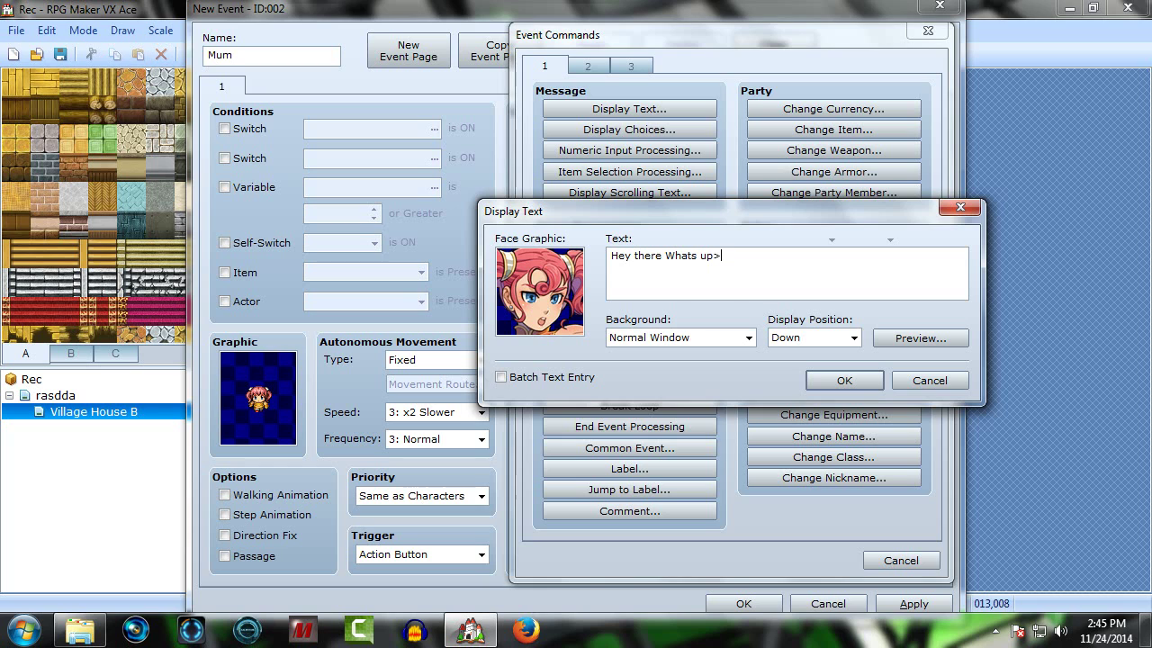
text(?)
click(844, 380)
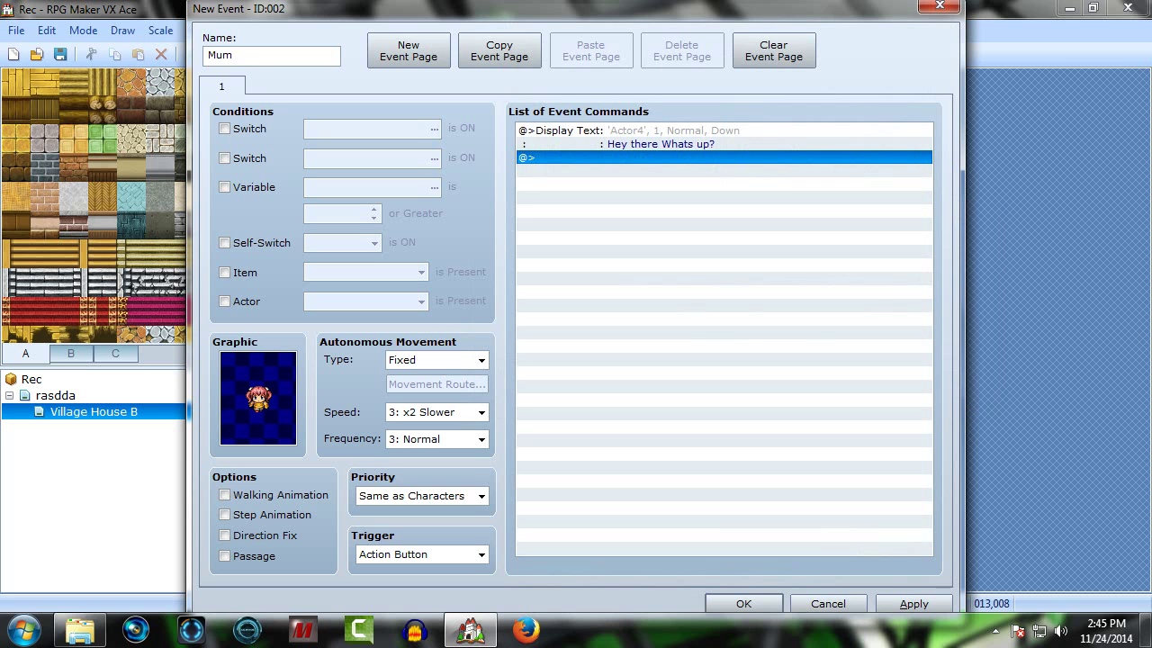
Step: Add a Display Choices command with the choices "Im fine" and "i am not fine", and set When Canceled to Disallow
double_click(609, 158)
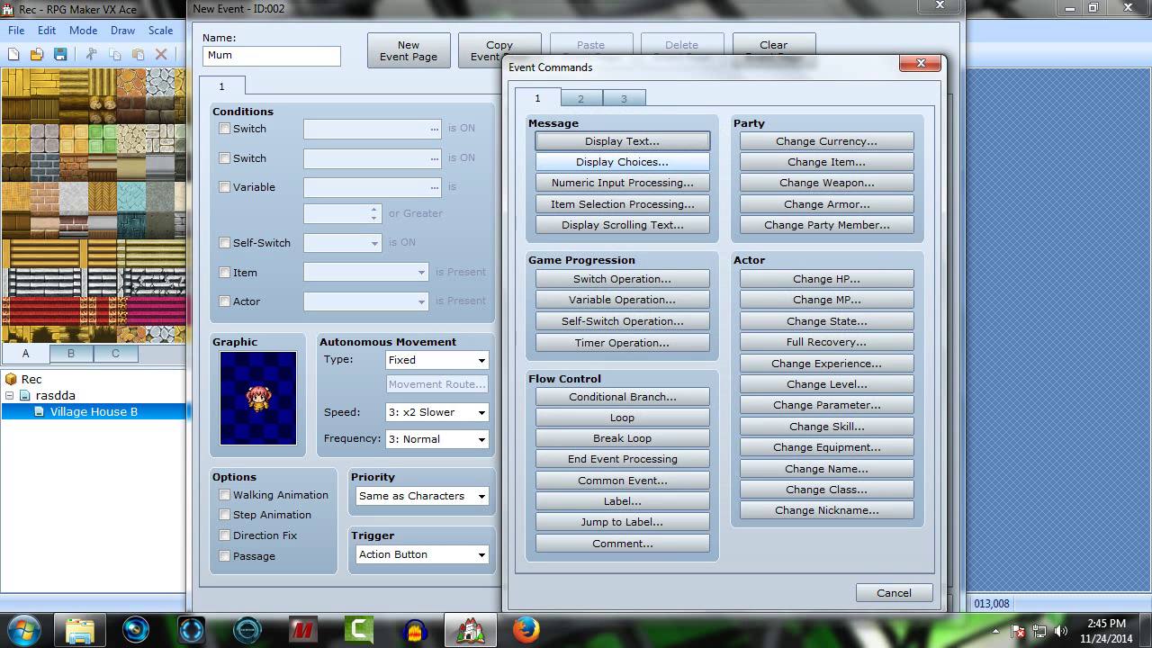
click(612, 161)
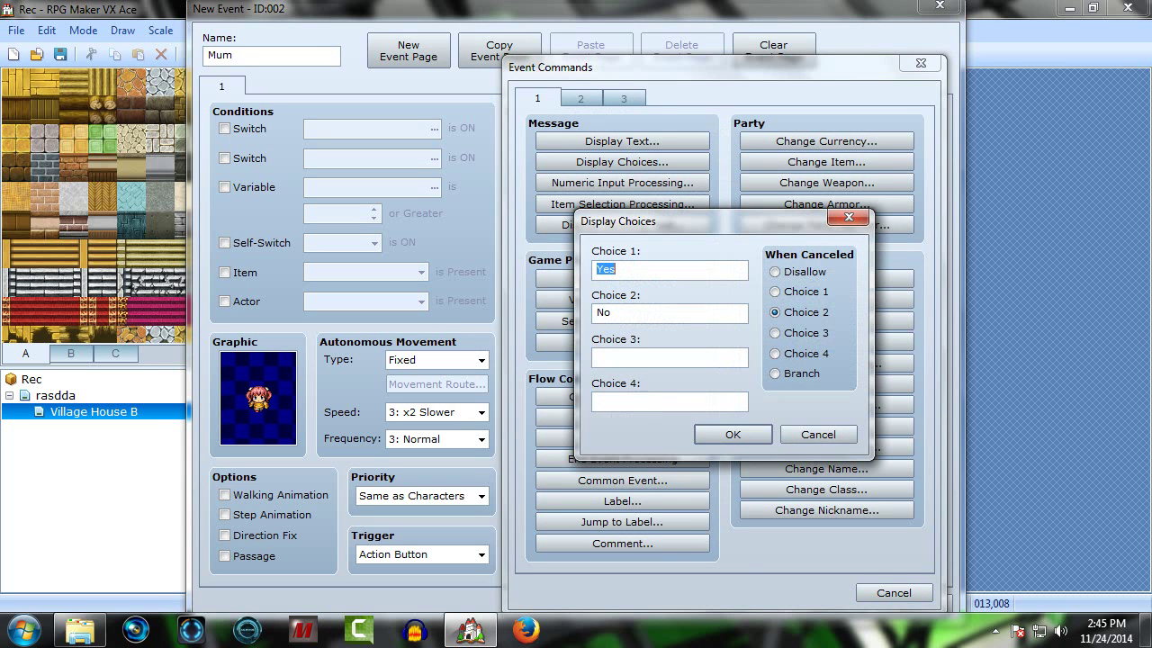
text(Im fine)
key(Tab)
text(i am not fine)
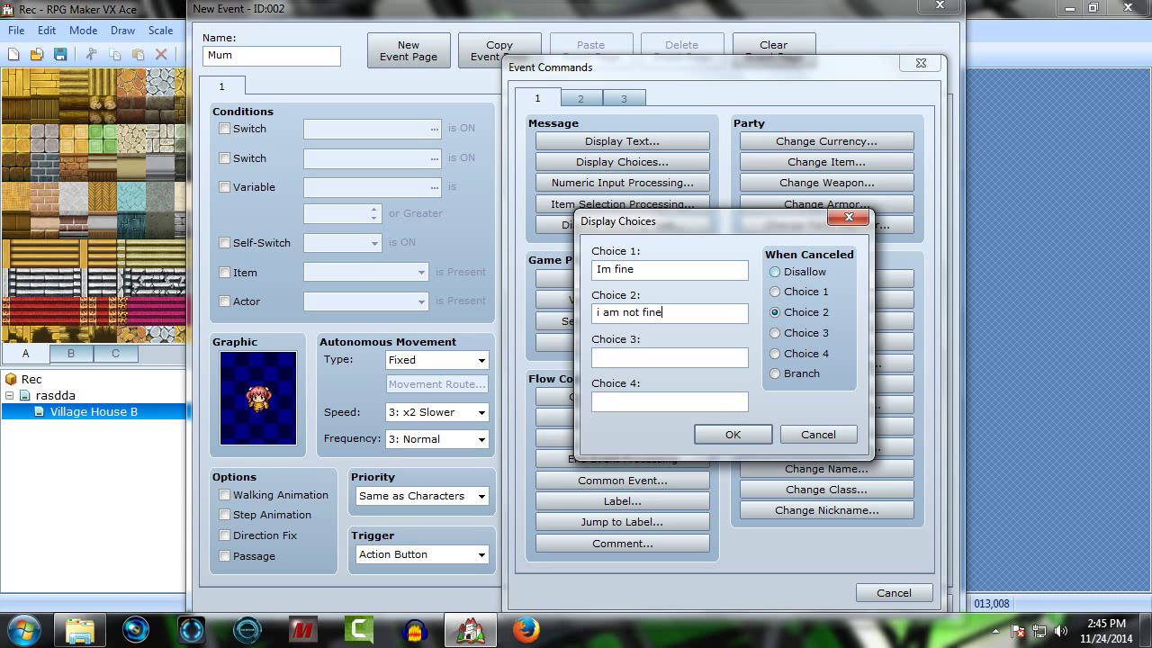
click(775, 271)
click(733, 434)
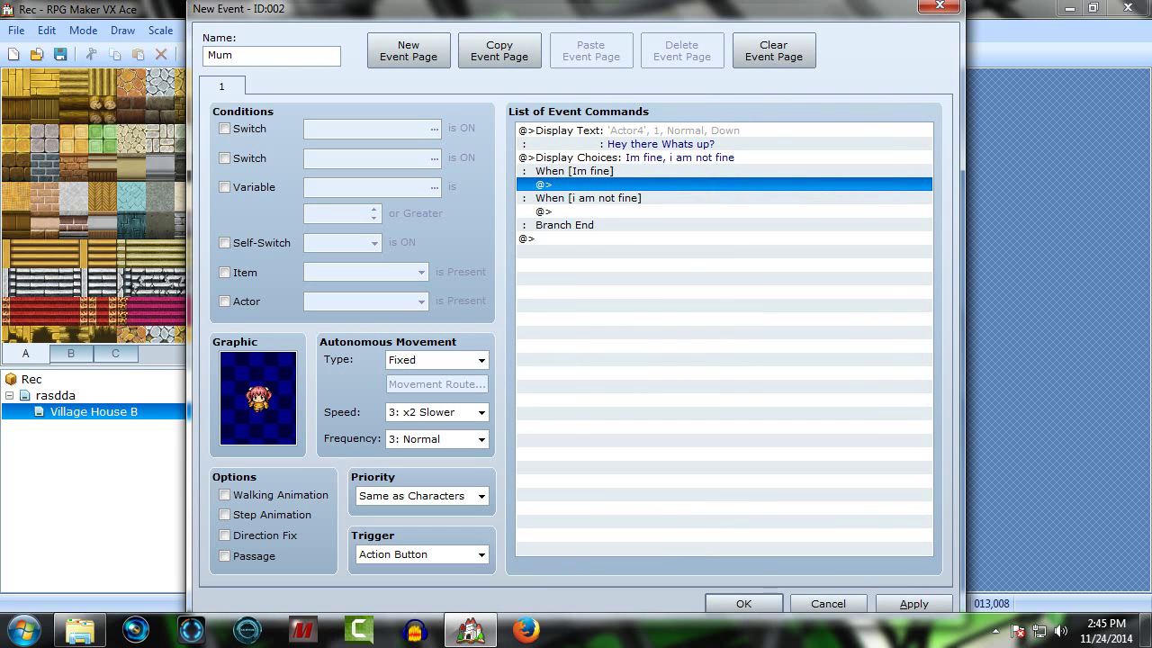
Step: In the "Im fine" branch, add a Display Text command saying "Nice" with the pink-haired Actor4 face
click(590, 171)
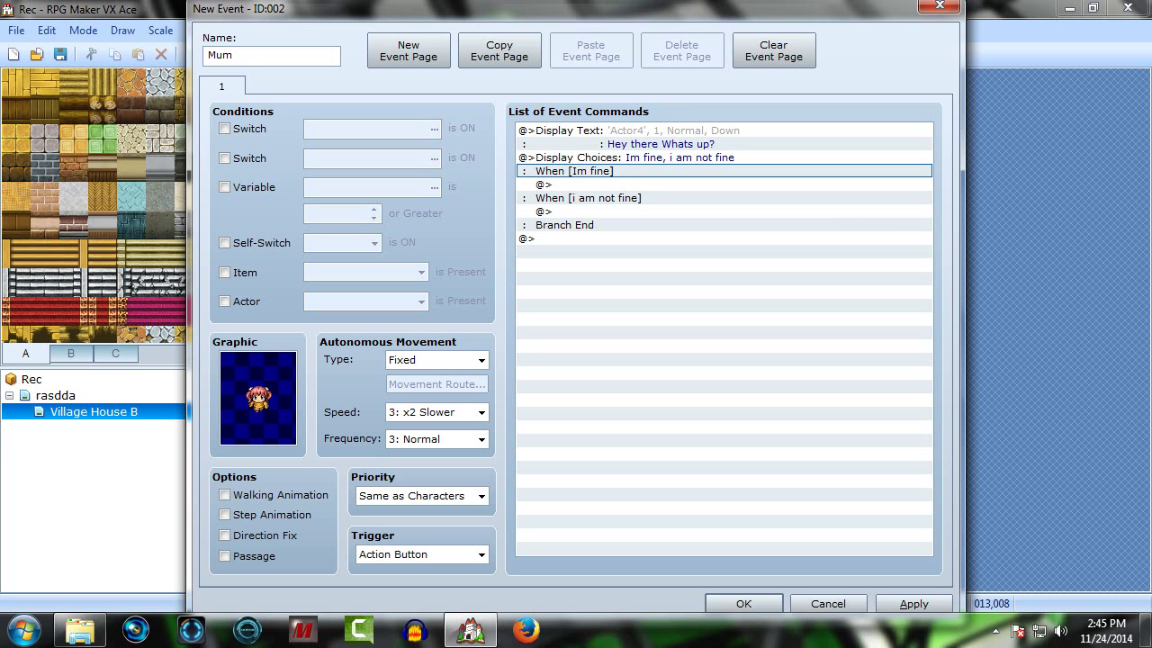
double_click(602, 184)
click(622, 142)
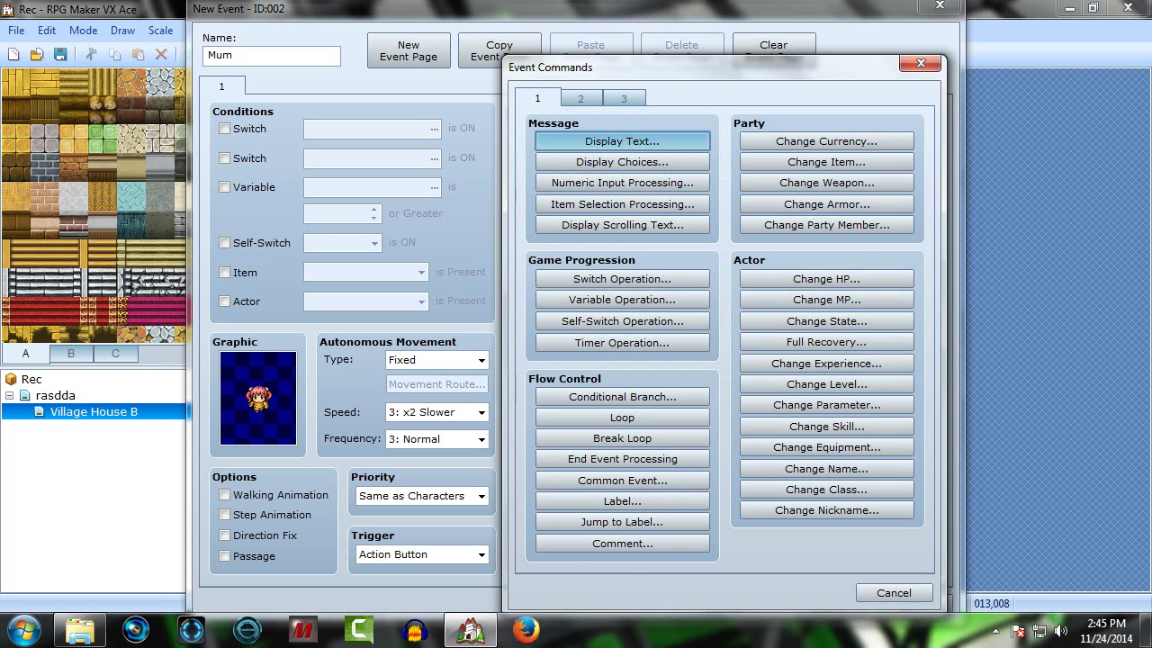
double_click(532, 324)
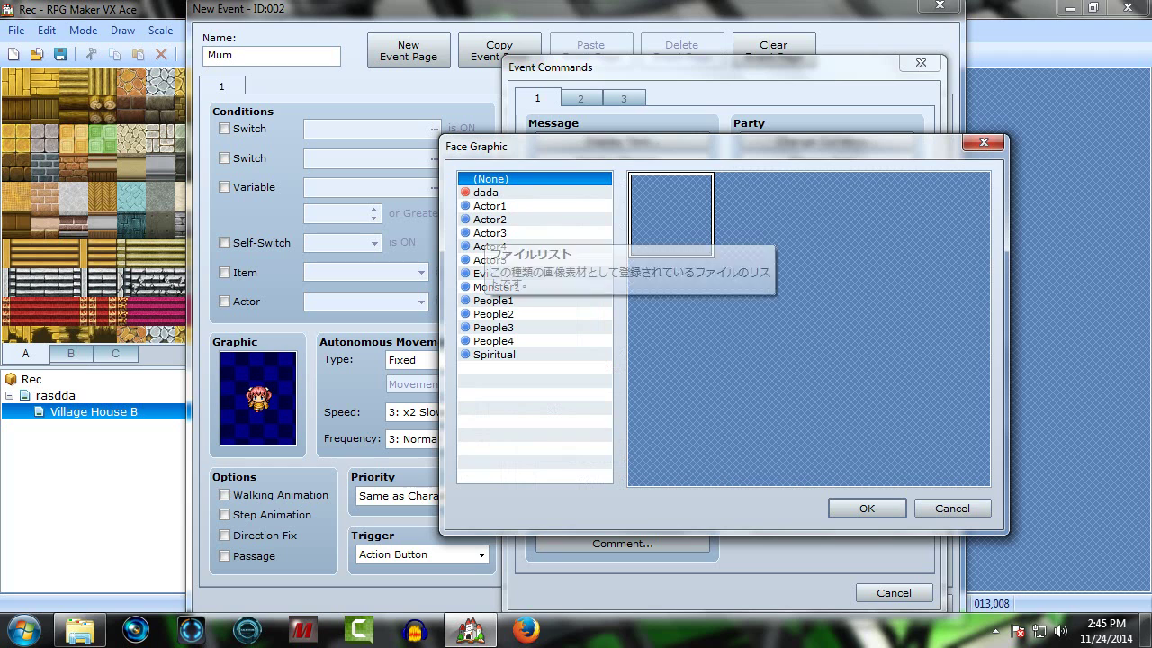
click(490, 233)
click(490, 247)
double_click(757, 214)
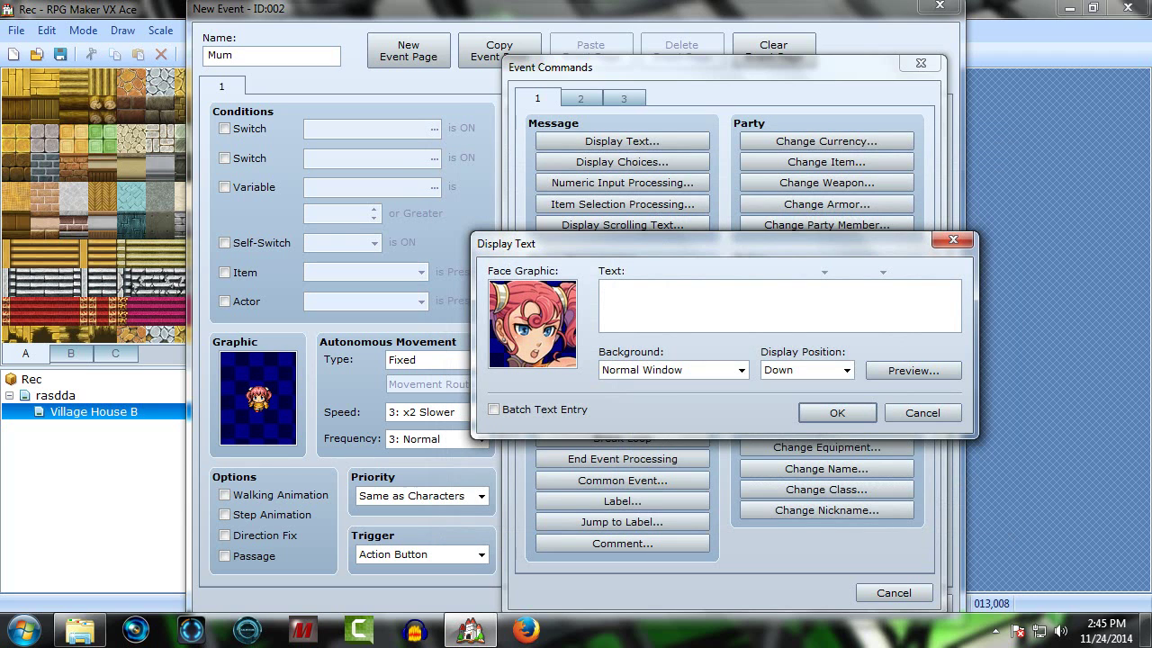
text(Nice)
click(837, 412)
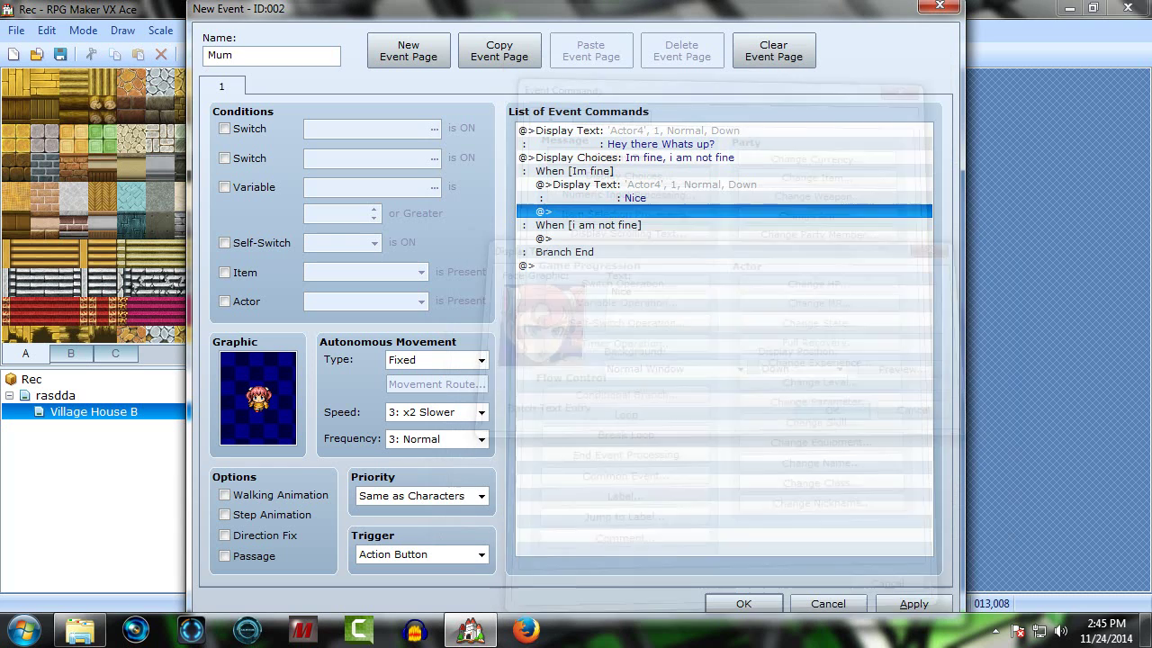
Step: In the "i am not fine" branch, add the text "Chear up" with the pink-haired Actor4 face, and confirm the Mum event
double_click(545, 238)
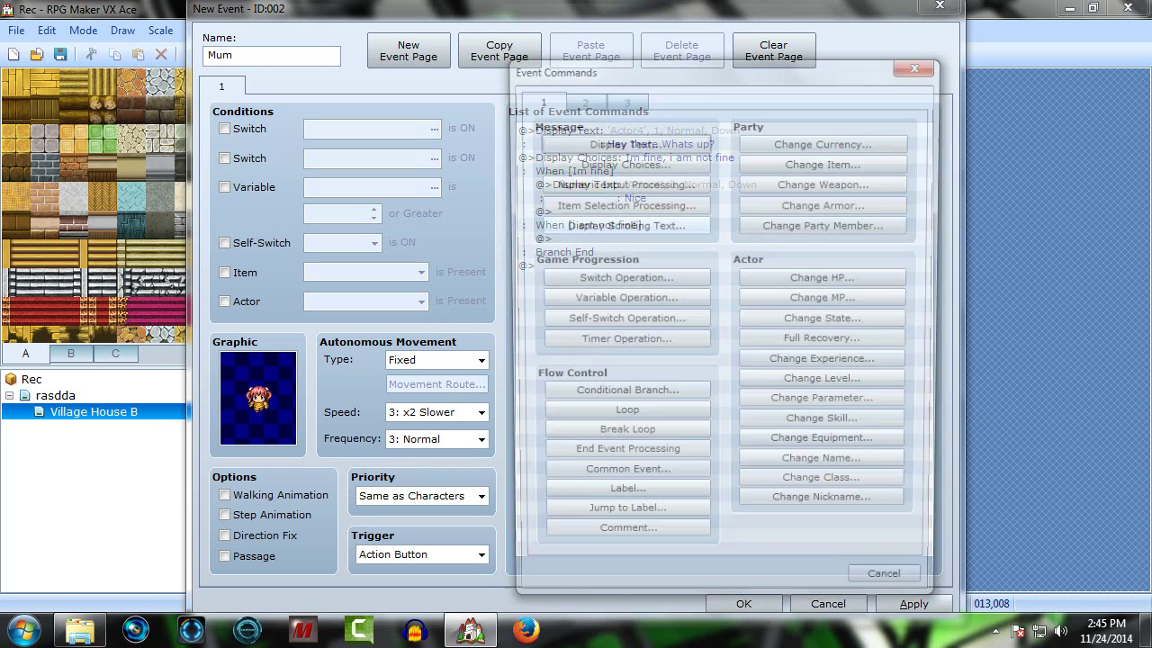
click(622, 141)
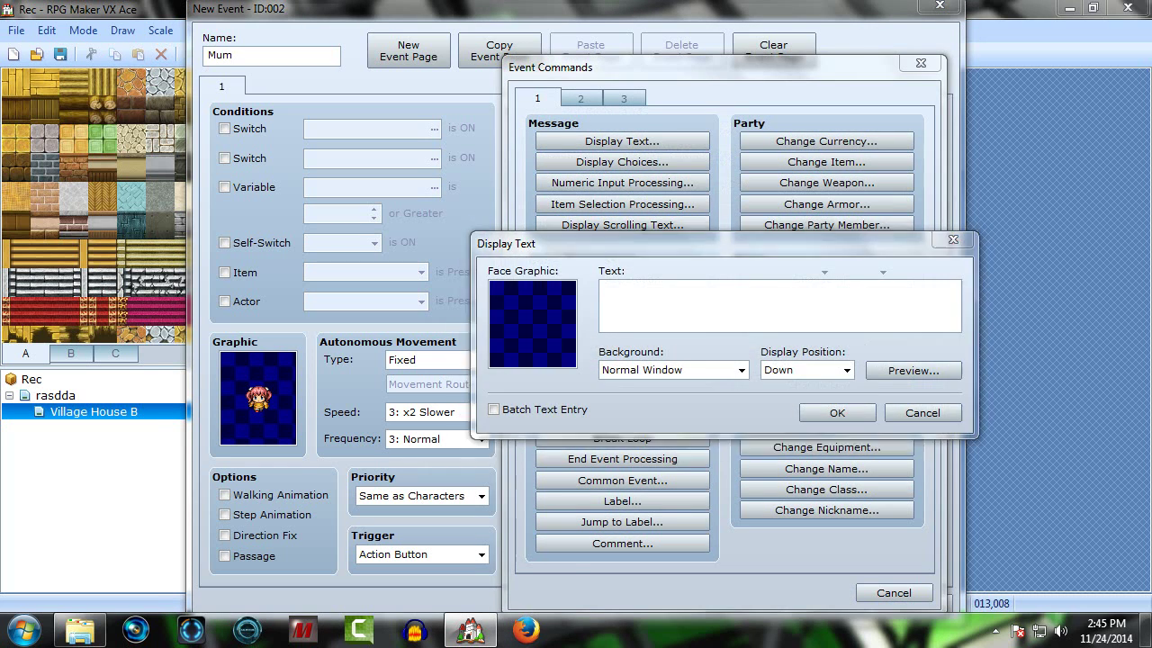
double_click(538, 322)
click(492, 233)
click(491, 246)
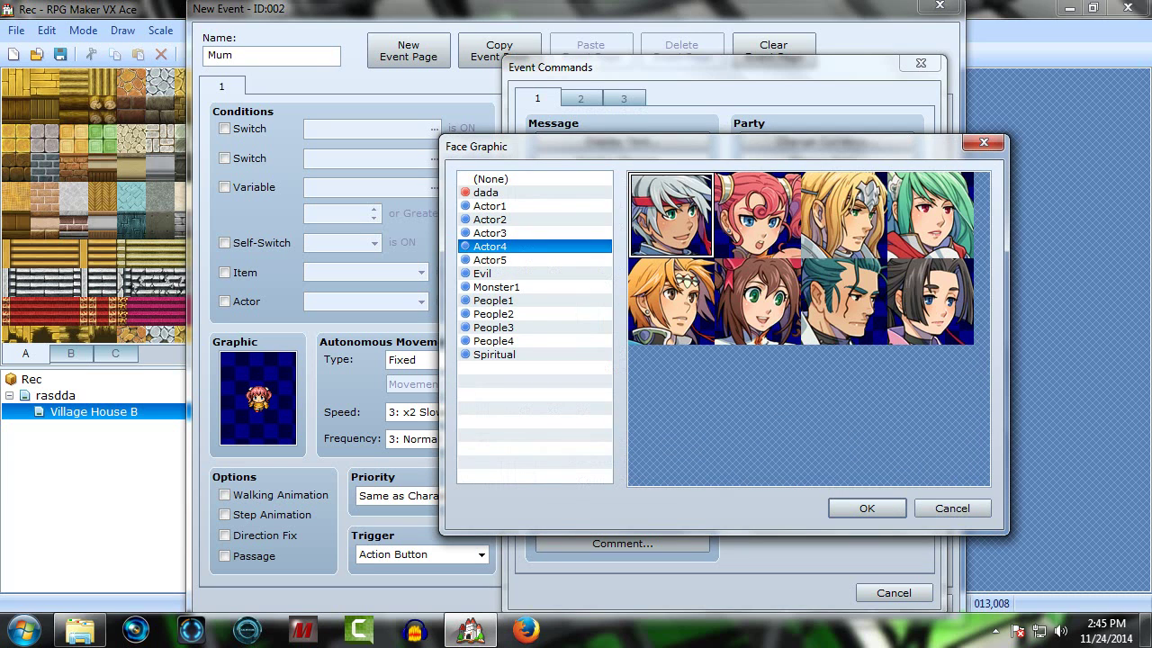
click(758, 214)
click(867, 508)
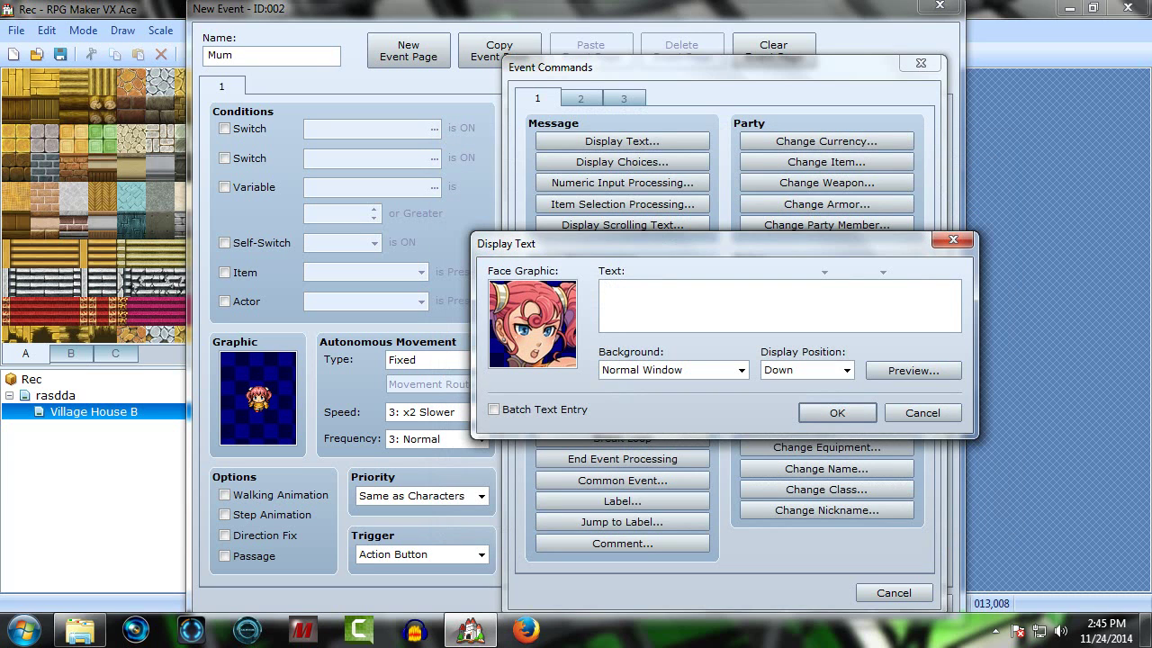
text(Chear up)
click(837, 412)
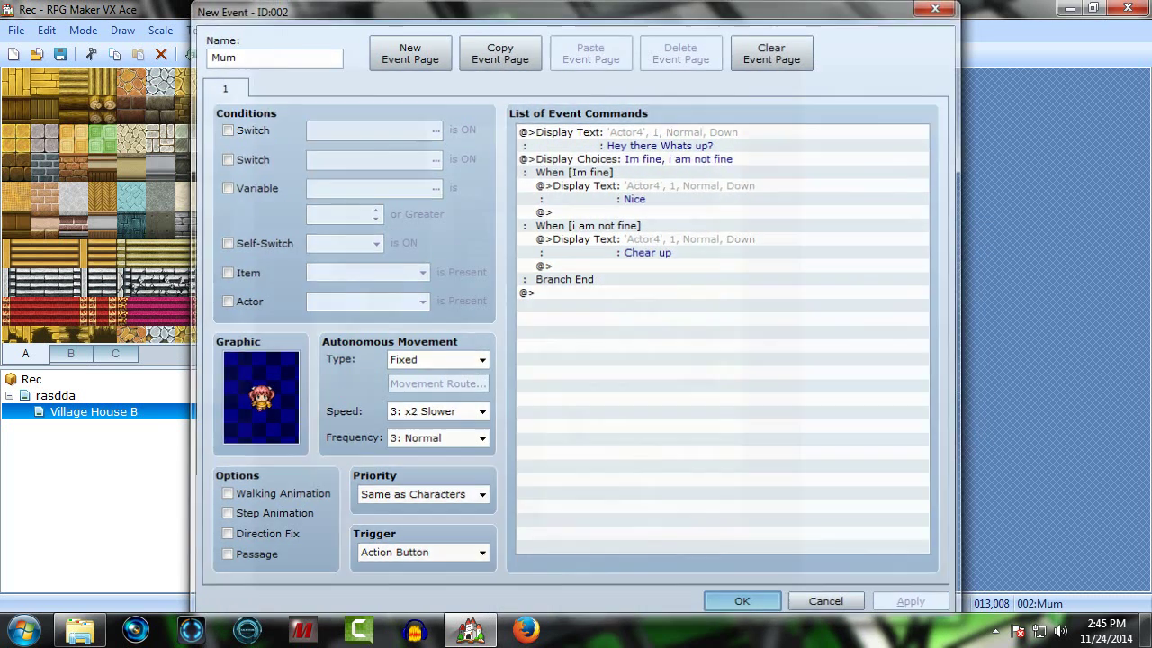
click(742, 601)
Step: Start a playtest, saving the changes to Rec, and continue the game from File 1
click(648, 54)
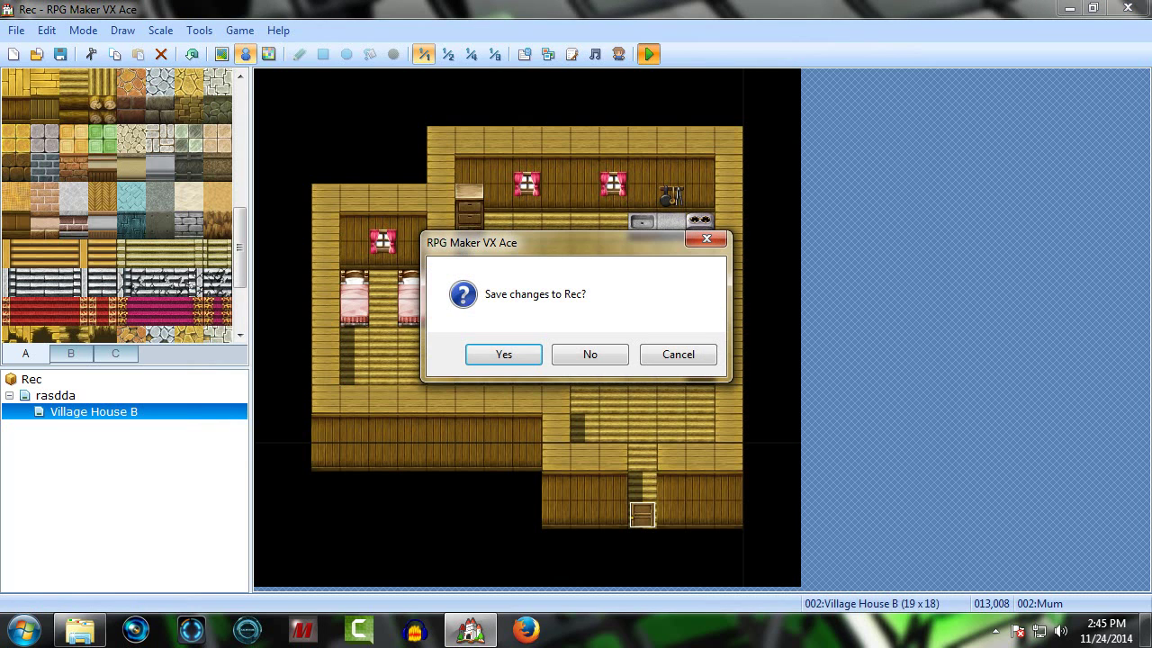
key(Return)
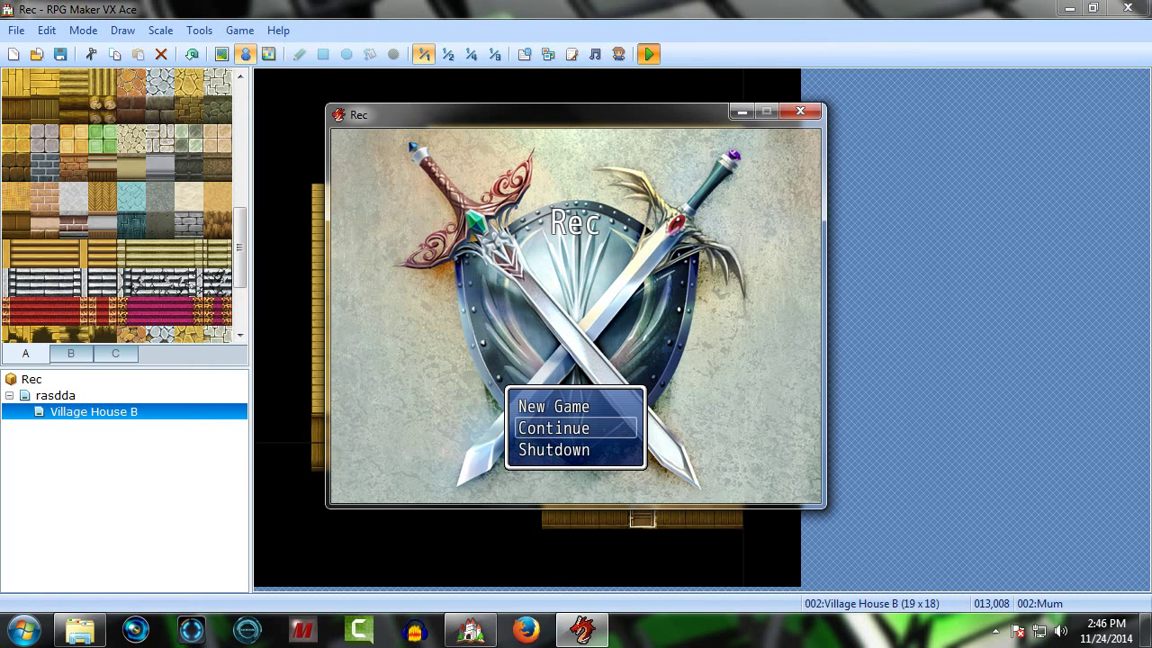
key(Return)
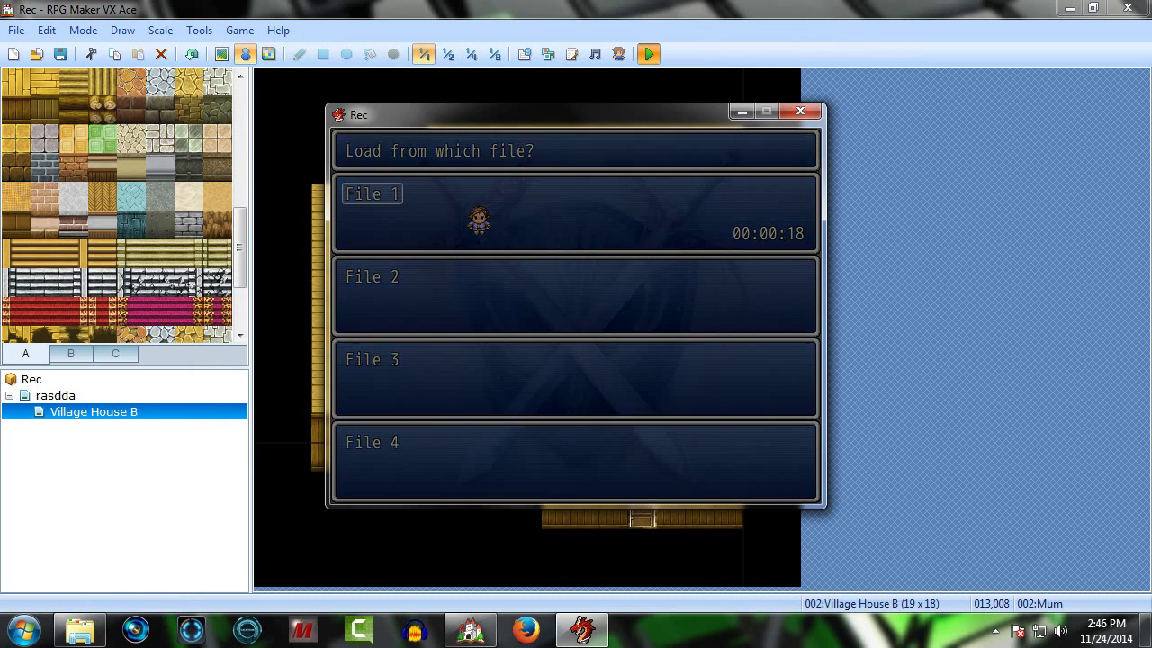
key(Return)
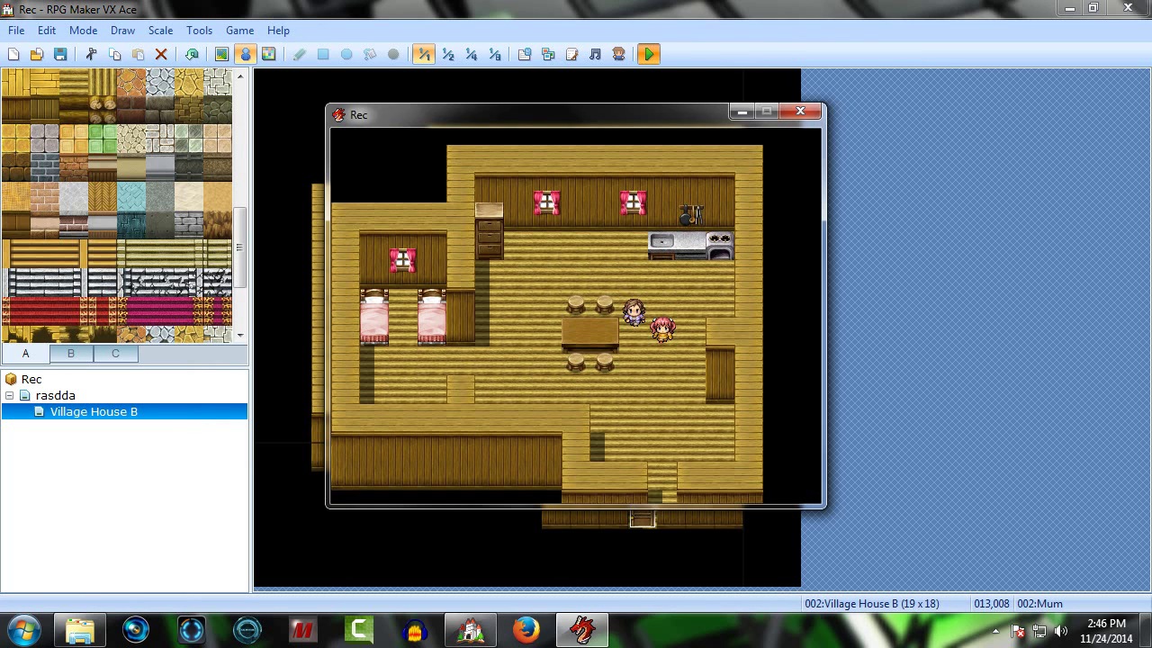
Step: Walk the hero to the tile just below Mum, talk to her, and answer "Im fine"
key(Down)
key(Right)
key(Up)
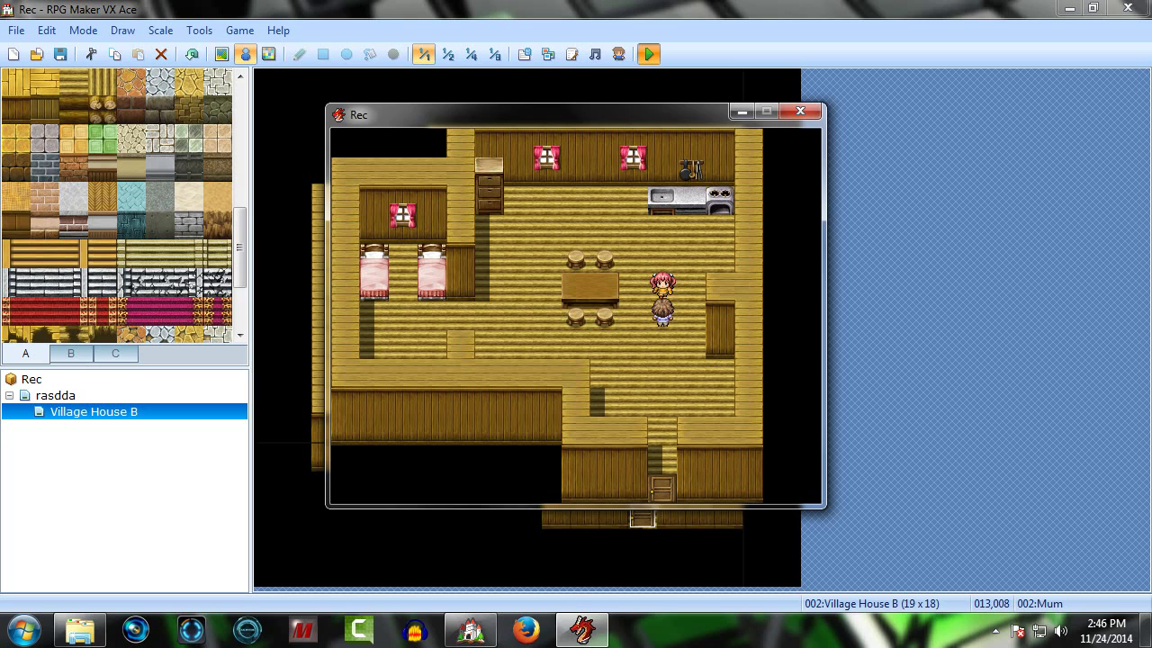
key(Return)
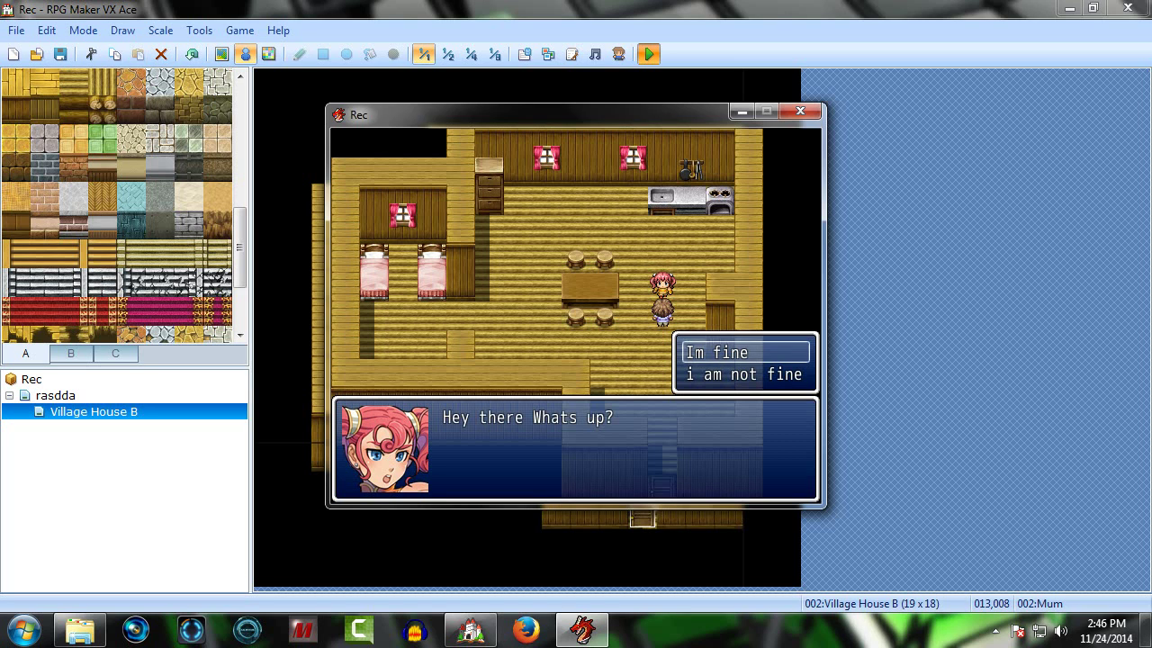
key(Down)
key(Up)
key(Down)
key(Up)
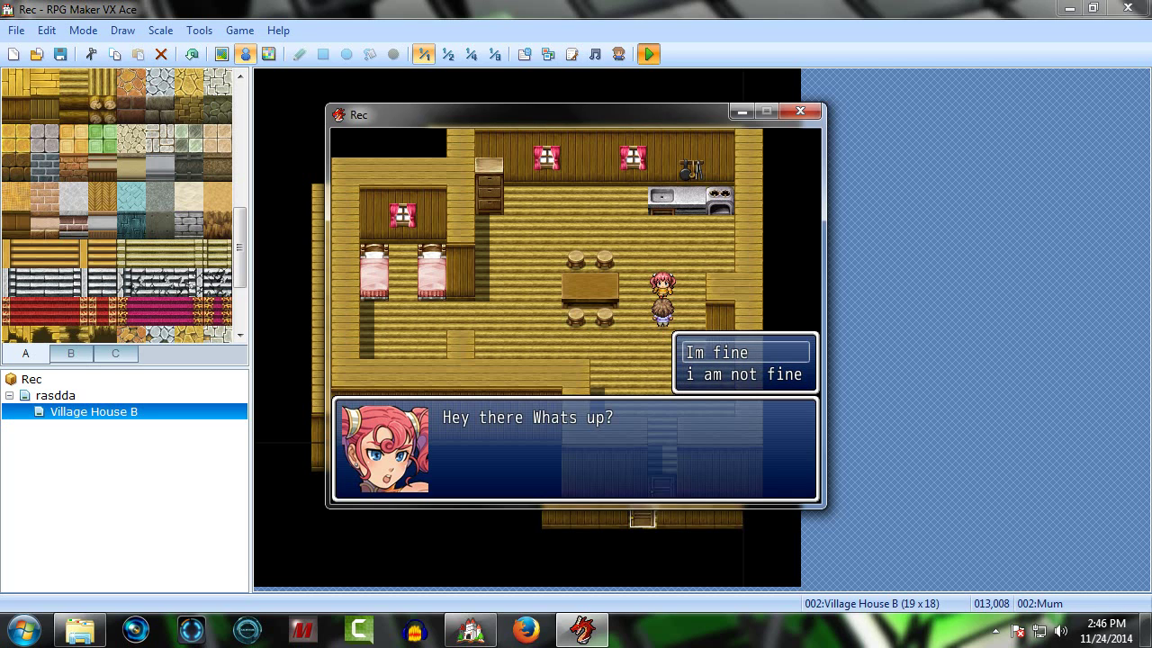
key(Return)
key(Return)
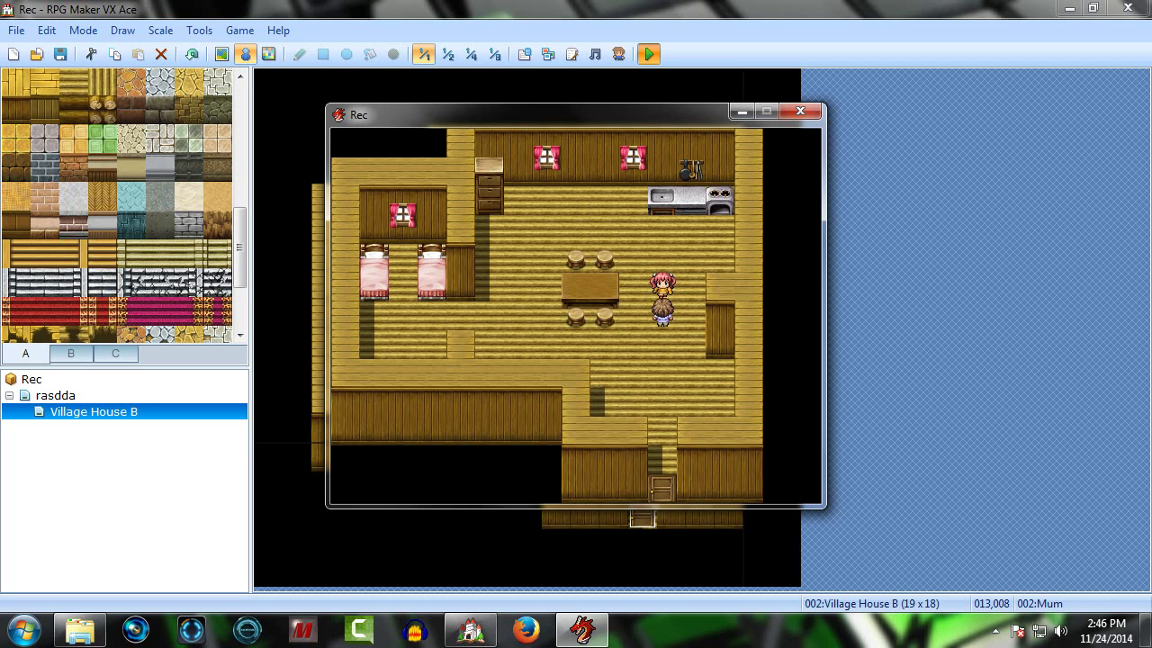
Step: Talk to Mum again, repeating the "Im fine" answer once, and test the "i am not fine" answer
key(Return)
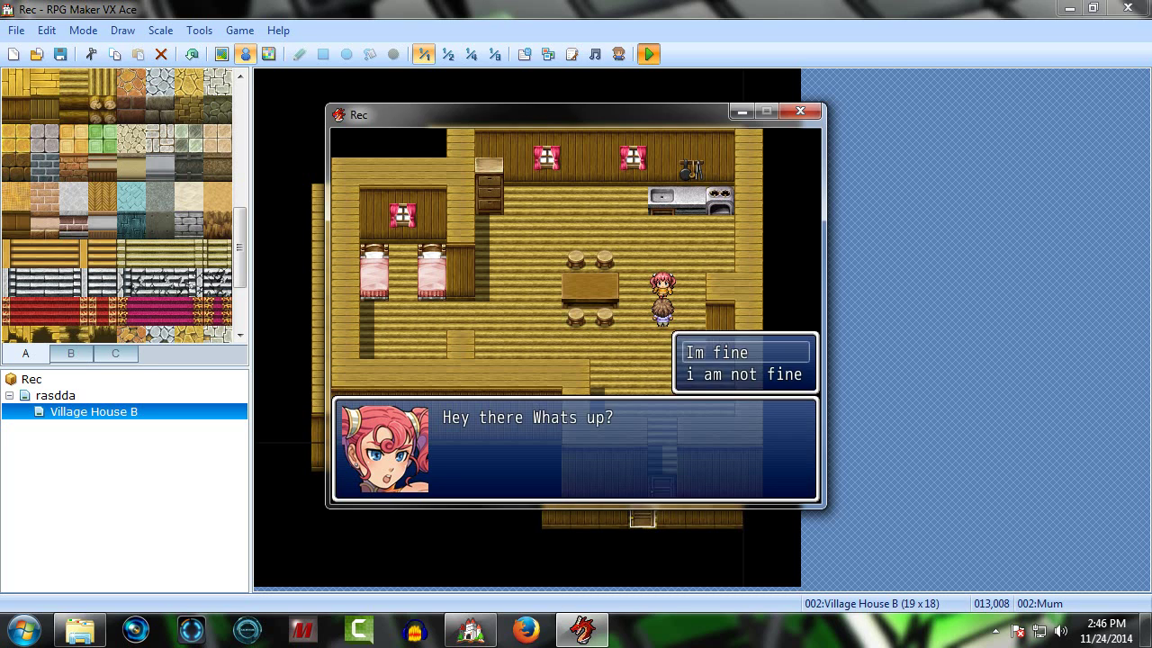
key(Return)
key(Return)
key(Return)
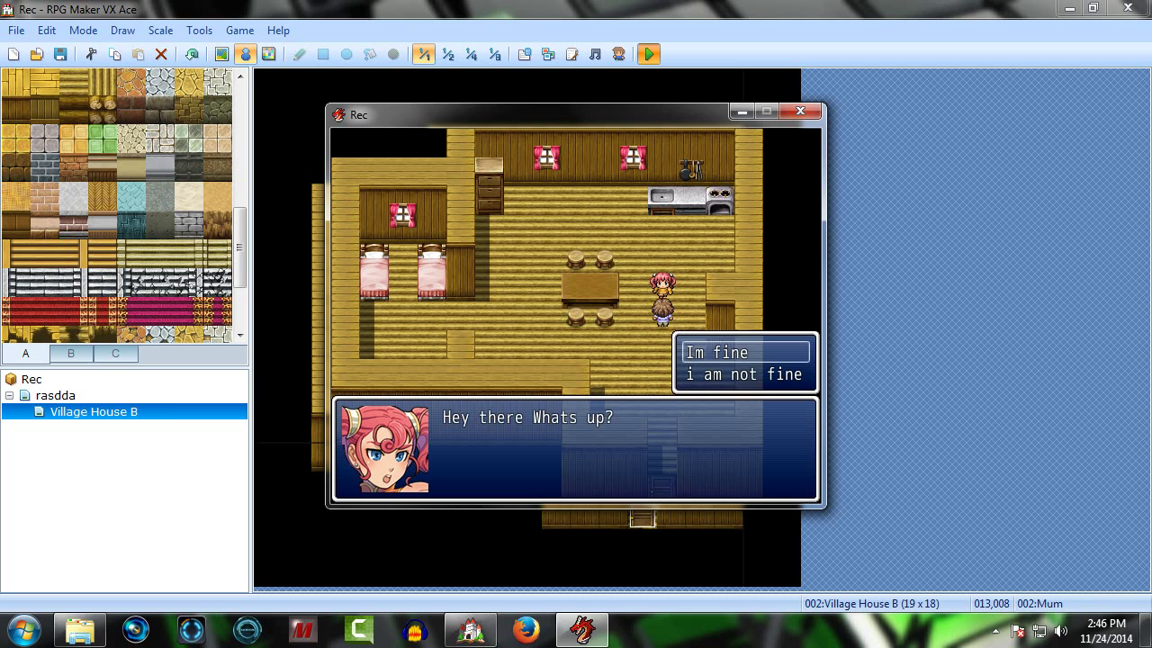
key(Down)
key(Return)
key(Return)
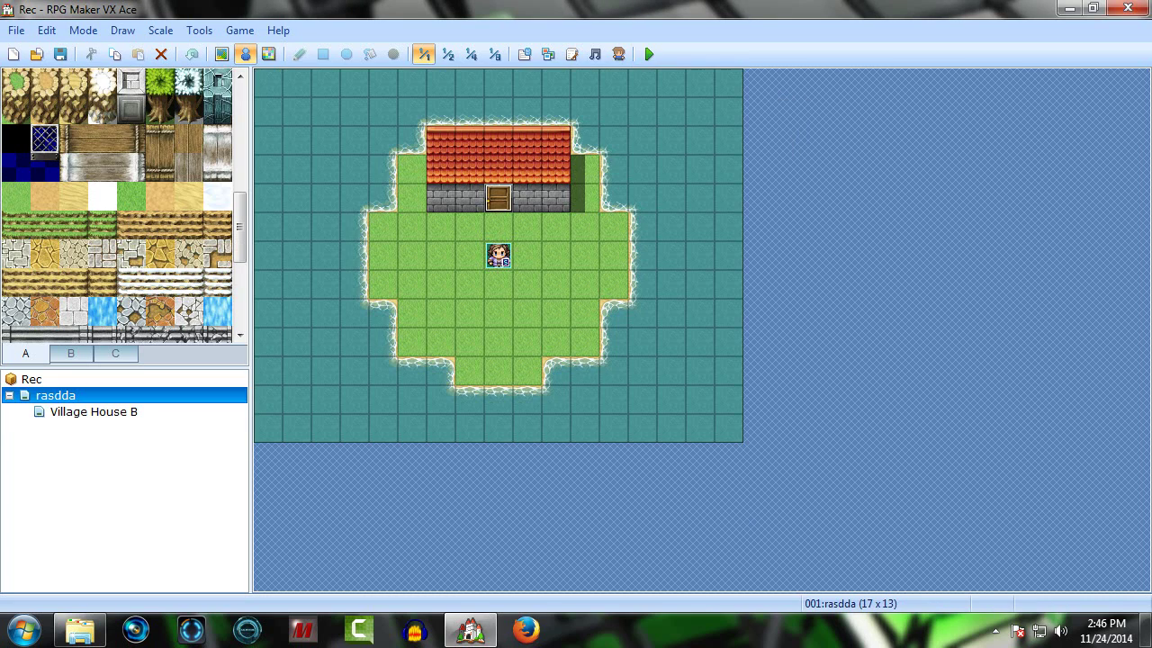
Step: Create a new map under rasdda, keeping the default 001:Field tileset and 17 x 13 size
right_click(79, 446)
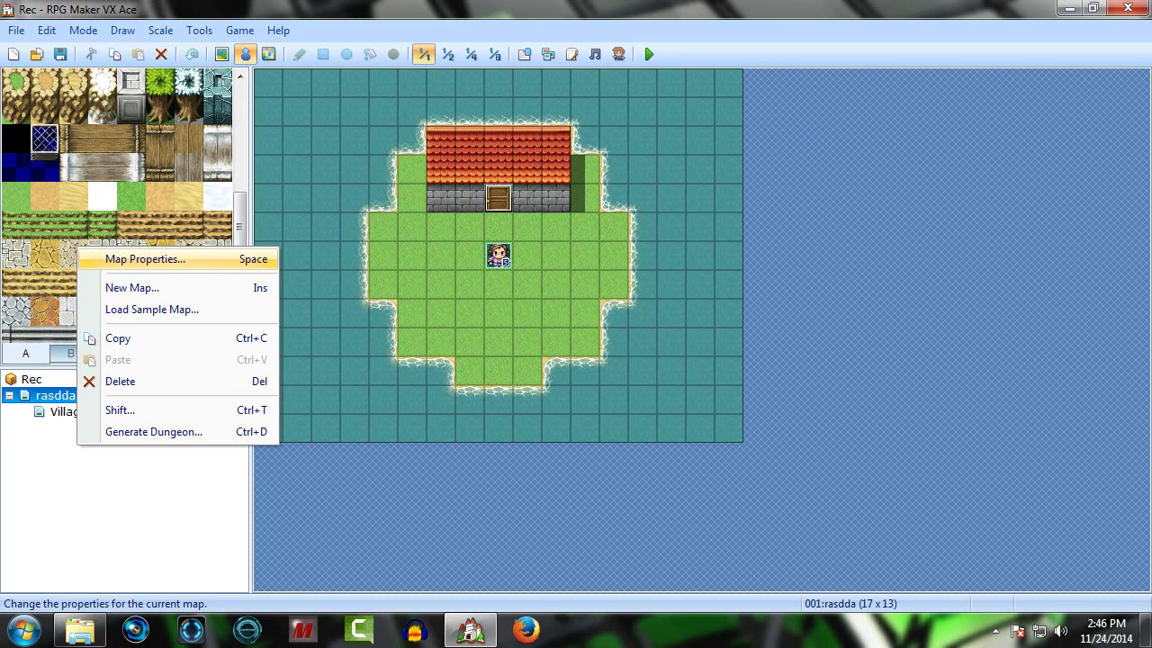
click(122, 288)
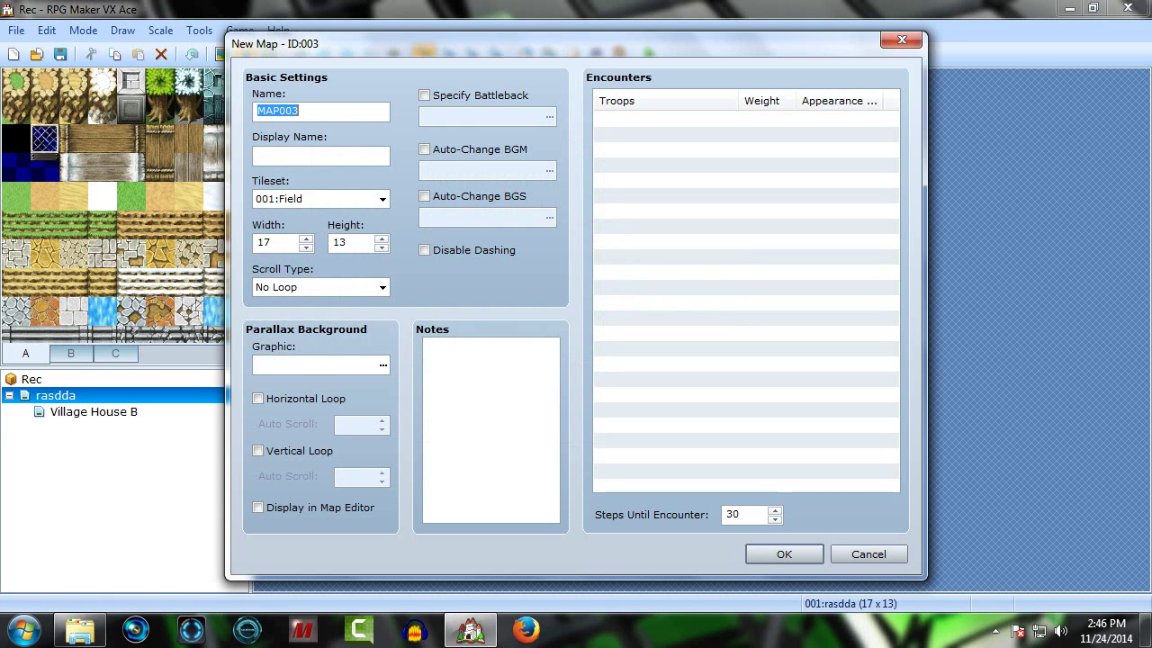
click(784, 554)
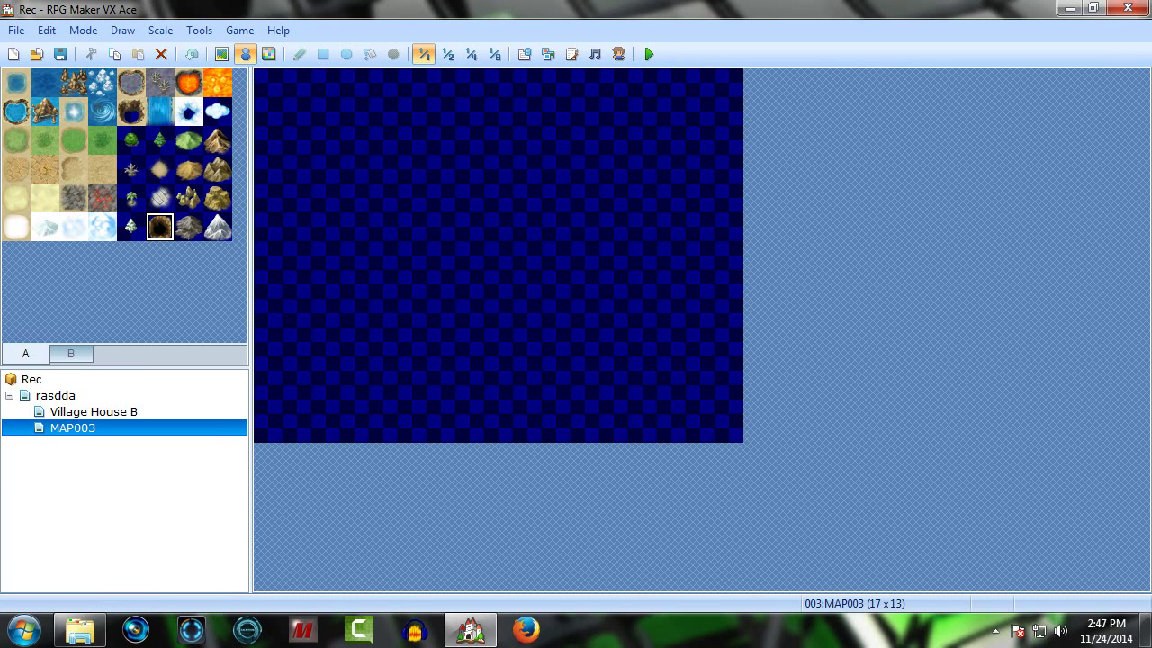
Step: Set the player's starting position on the new map at tile 007,011
right_click(487, 417)
right_click(482, 388)
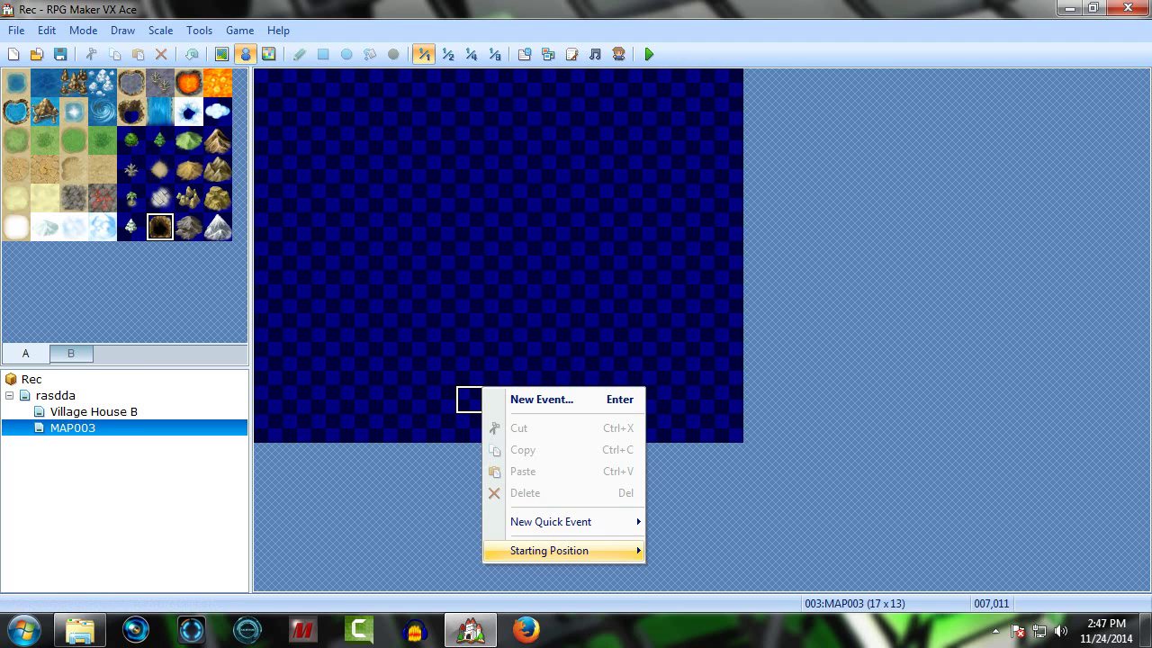
mouse_move(576, 549)
click(687, 486)
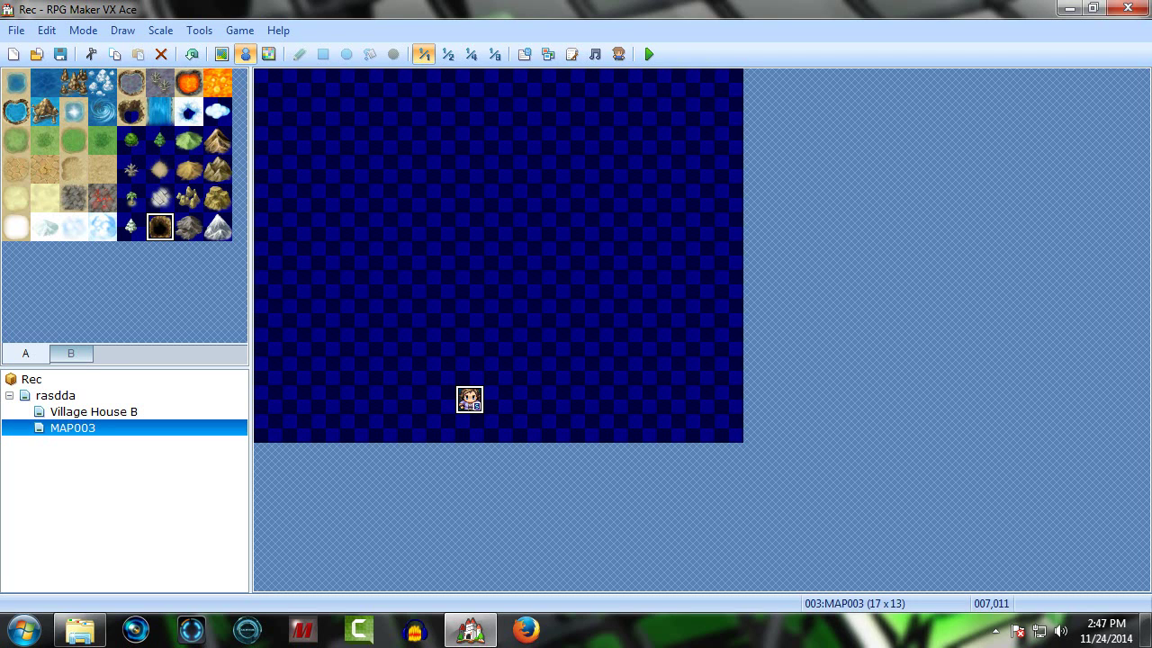
Step: Create an event at tile 007,006 of the new map, using the front-facing bearded old man from the Spiritual set as its graphic
right_click(469, 261)
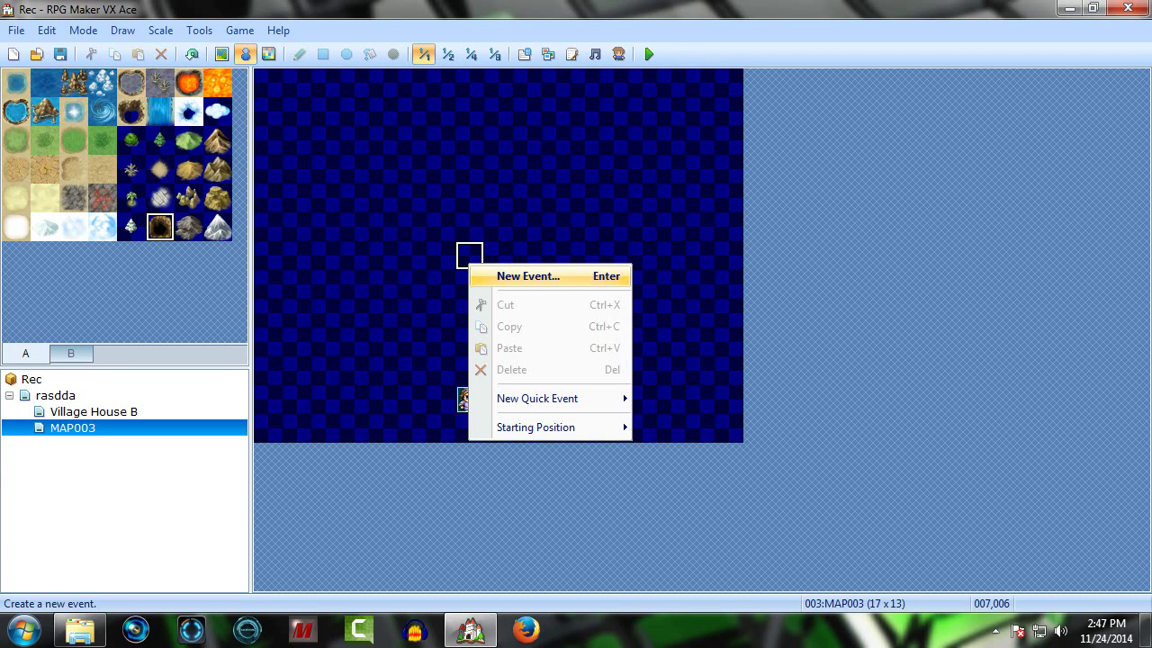
click(529, 276)
double_click(258, 397)
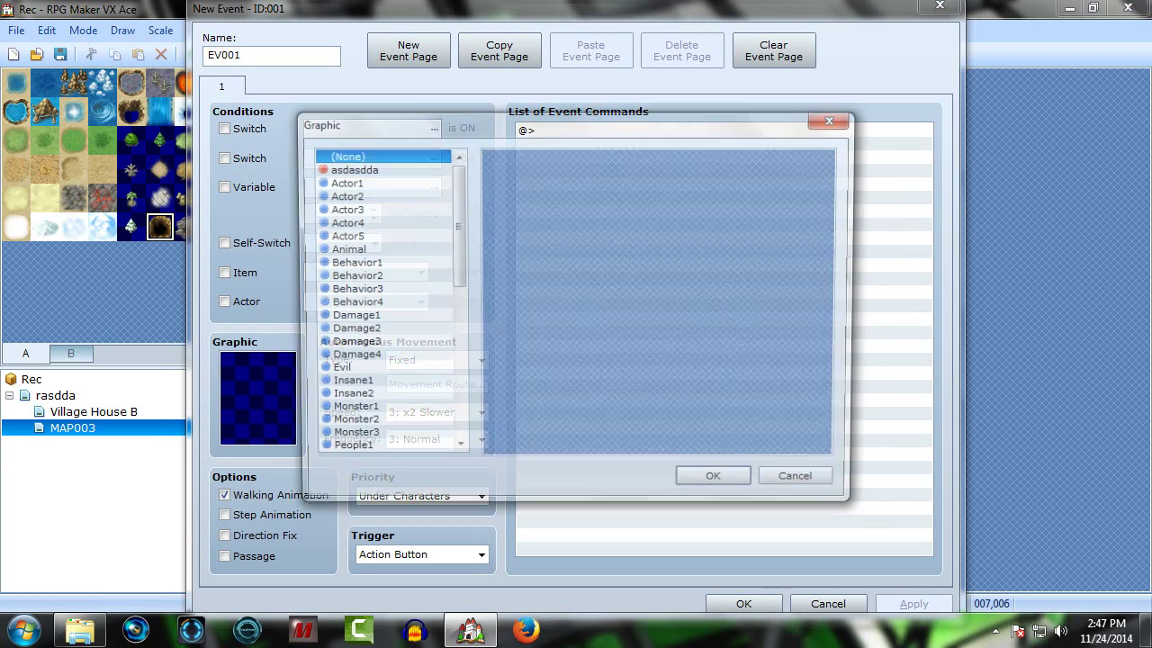
click(351, 290)
click(343, 249)
click(342, 222)
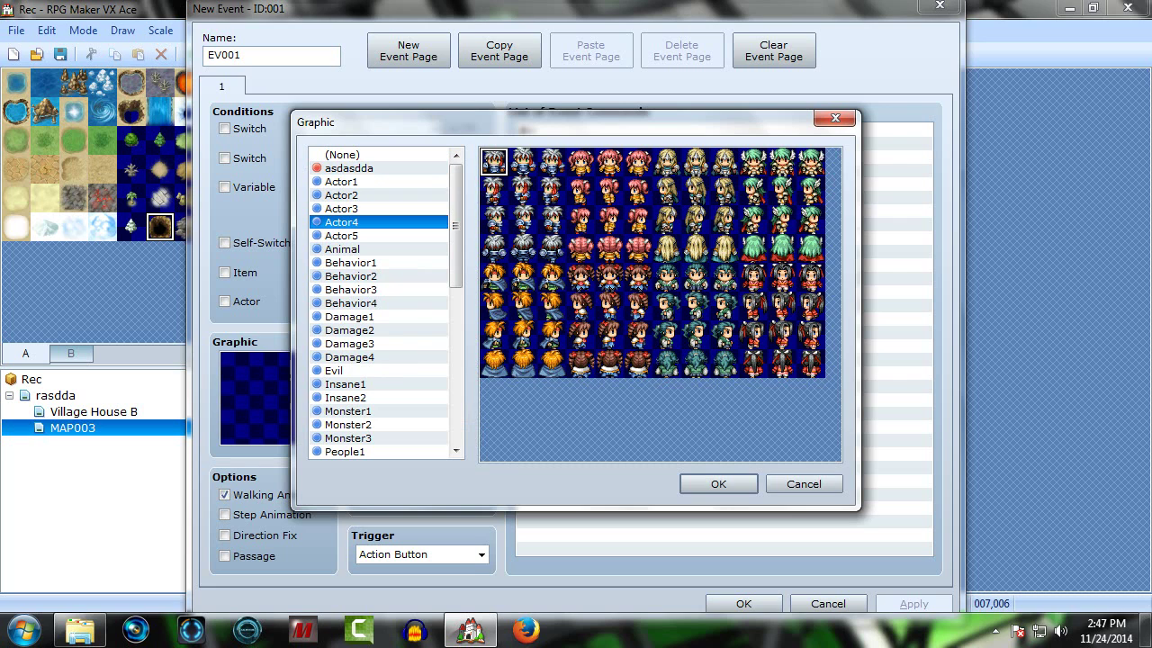
scroll(382, 303, down, 6)
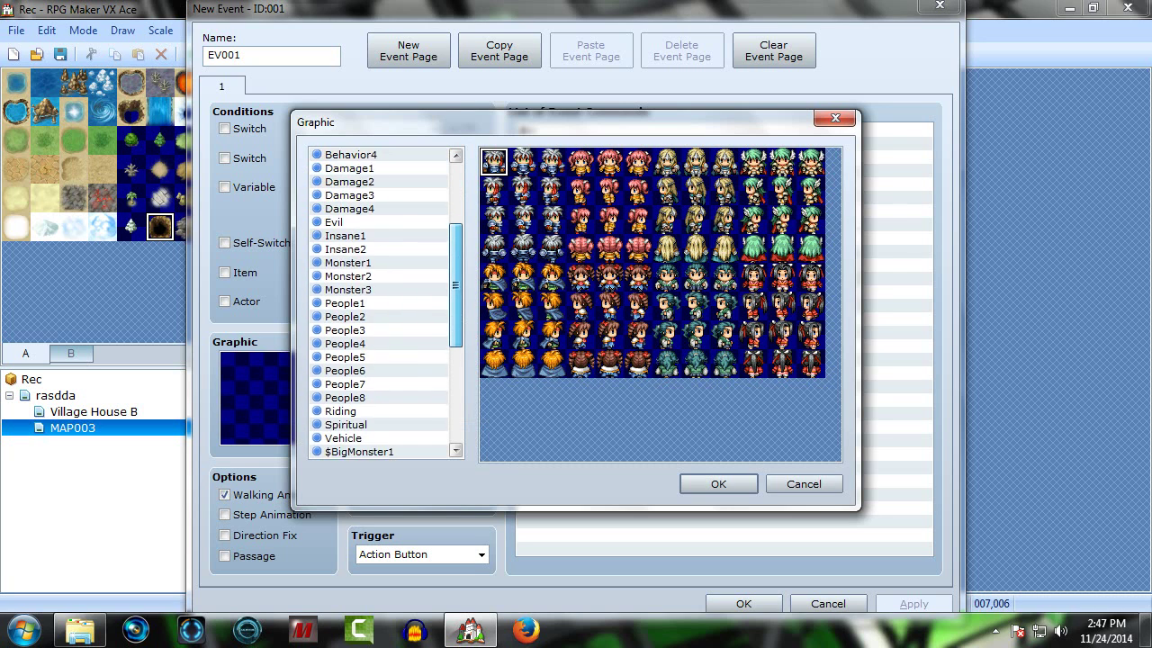
click(345, 343)
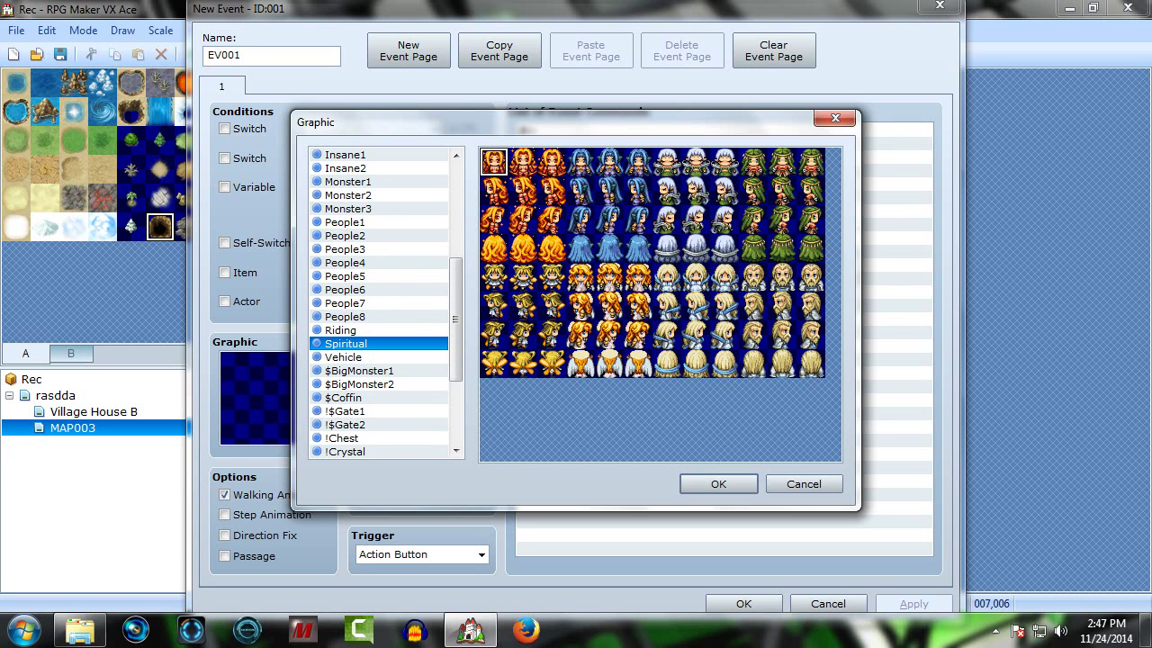
click(781, 306)
click(753, 277)
click(718, 484)
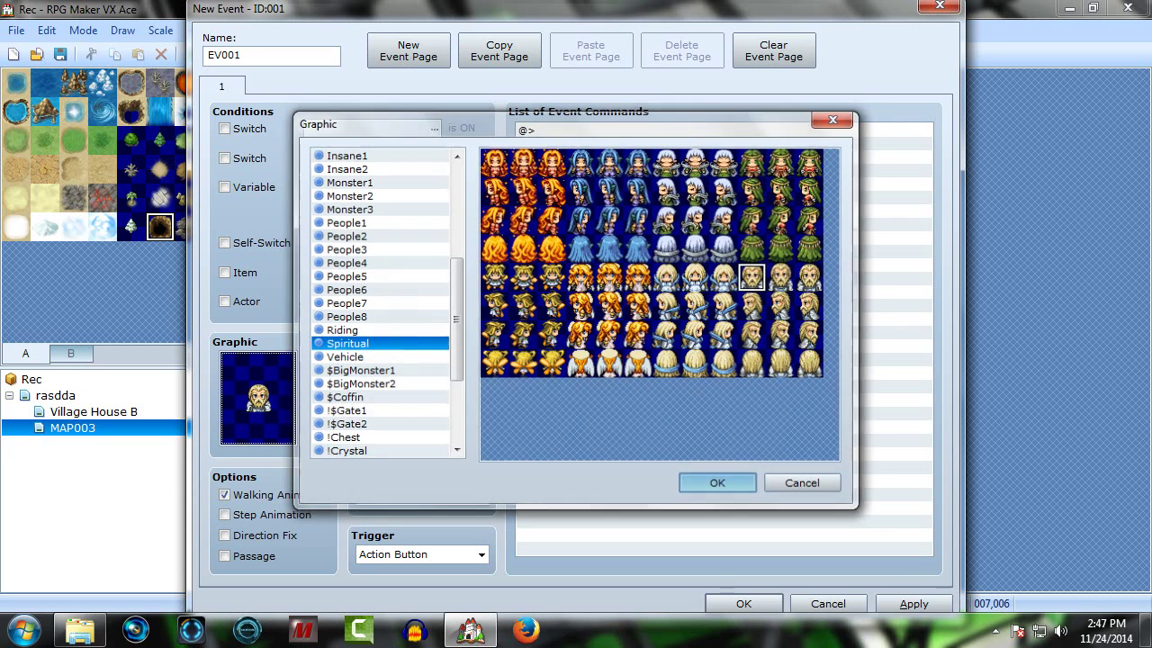
Step: Add the message "Are you a boy or a girl??" with the white-bearded Spiritual face to the event, previewing it before confirming
double_click(540, 131)
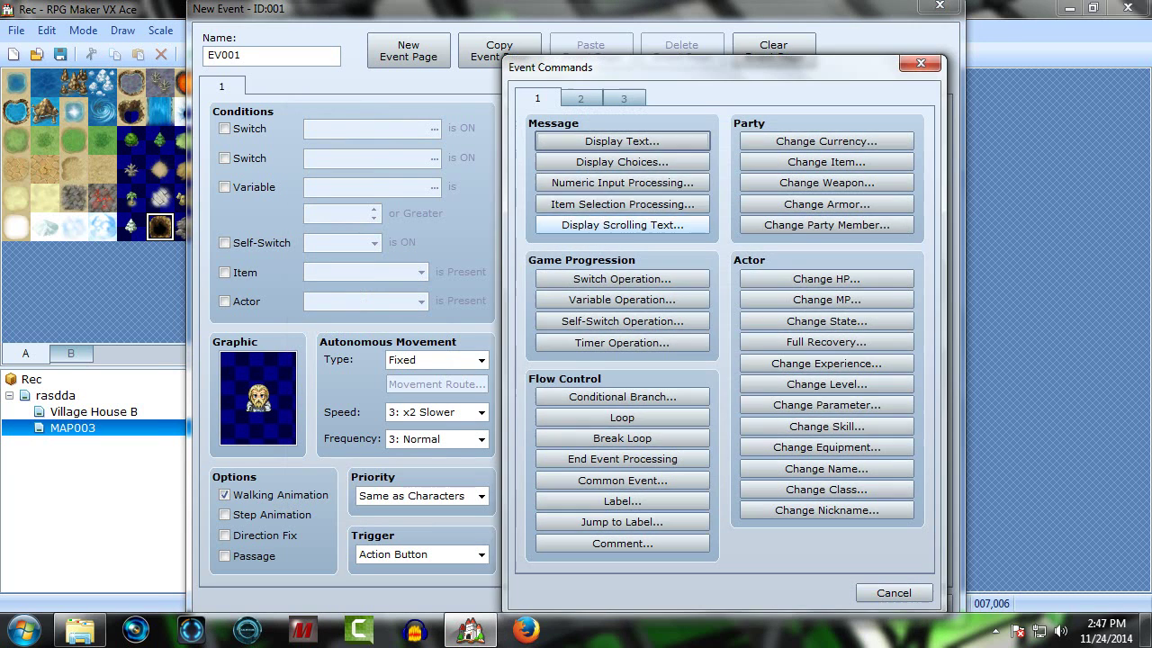
click(622, 142)
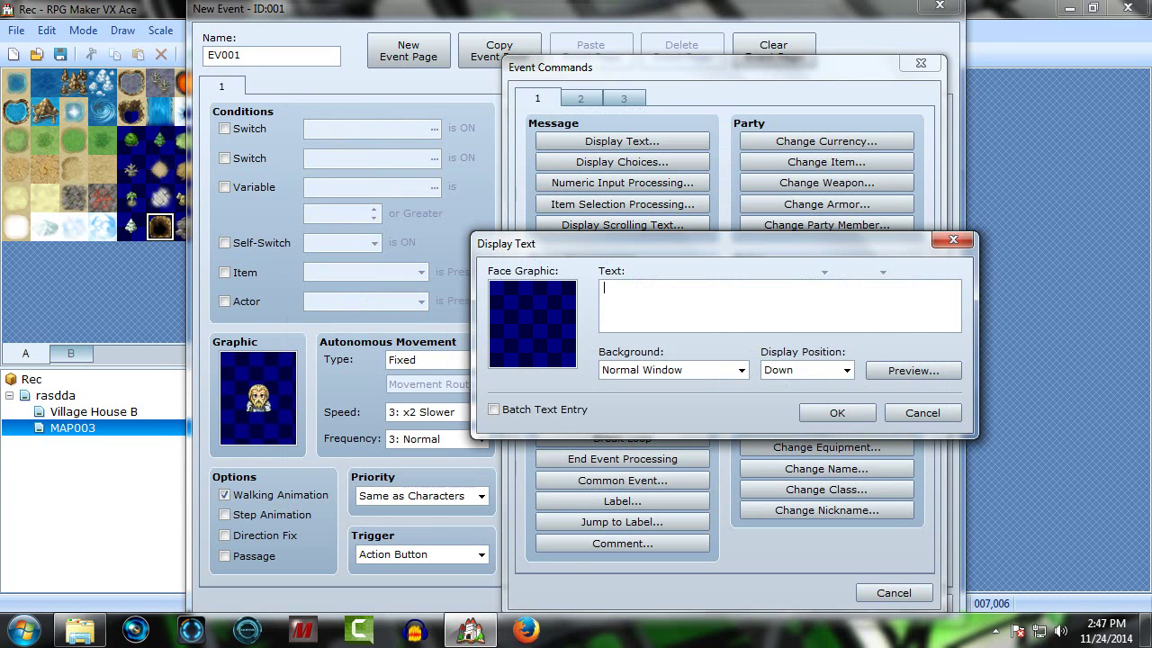
text(Are you a boy o)
text(girl)
double_click(532, 323)
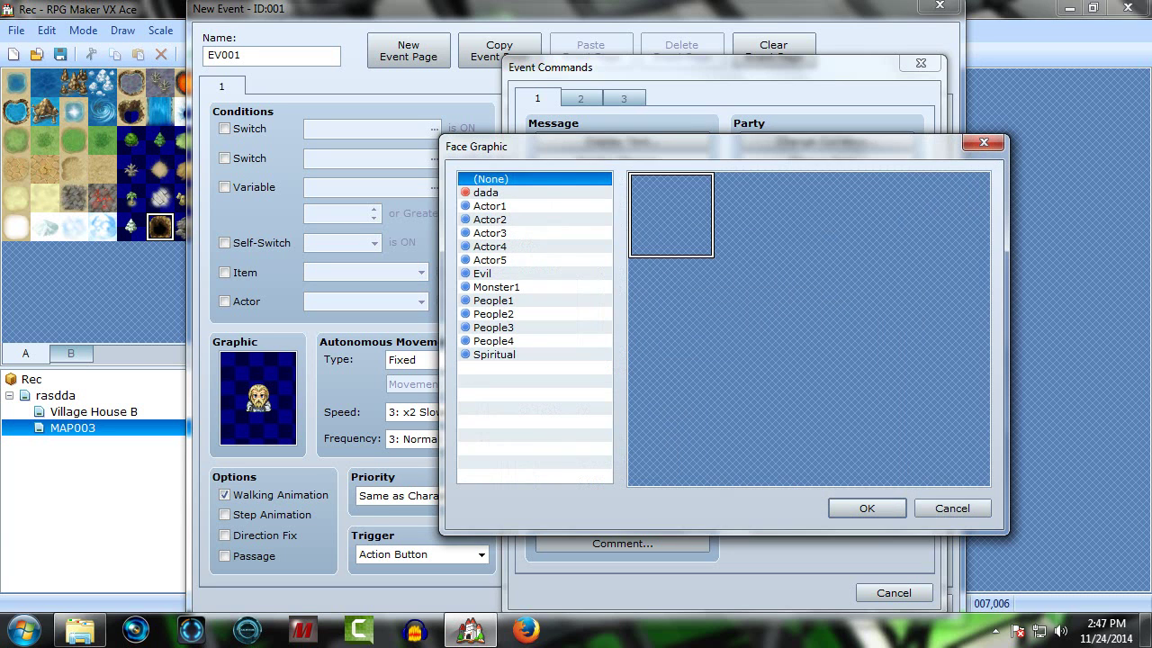
click(495, 354)
double_click(930, 301)
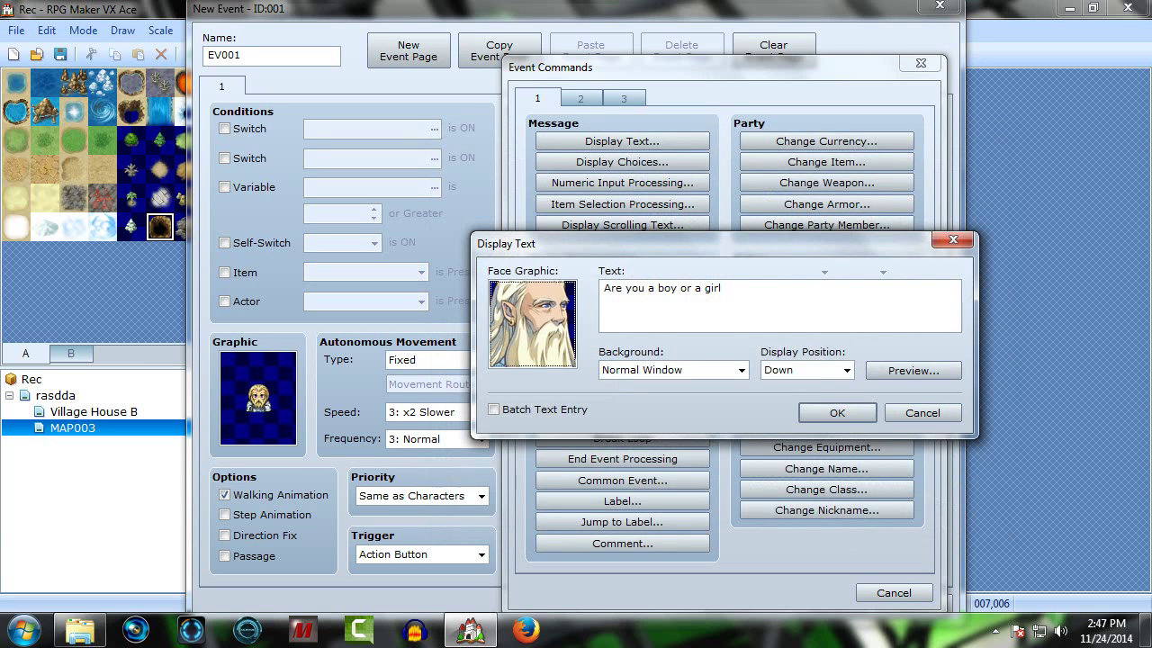
click(912, 370)
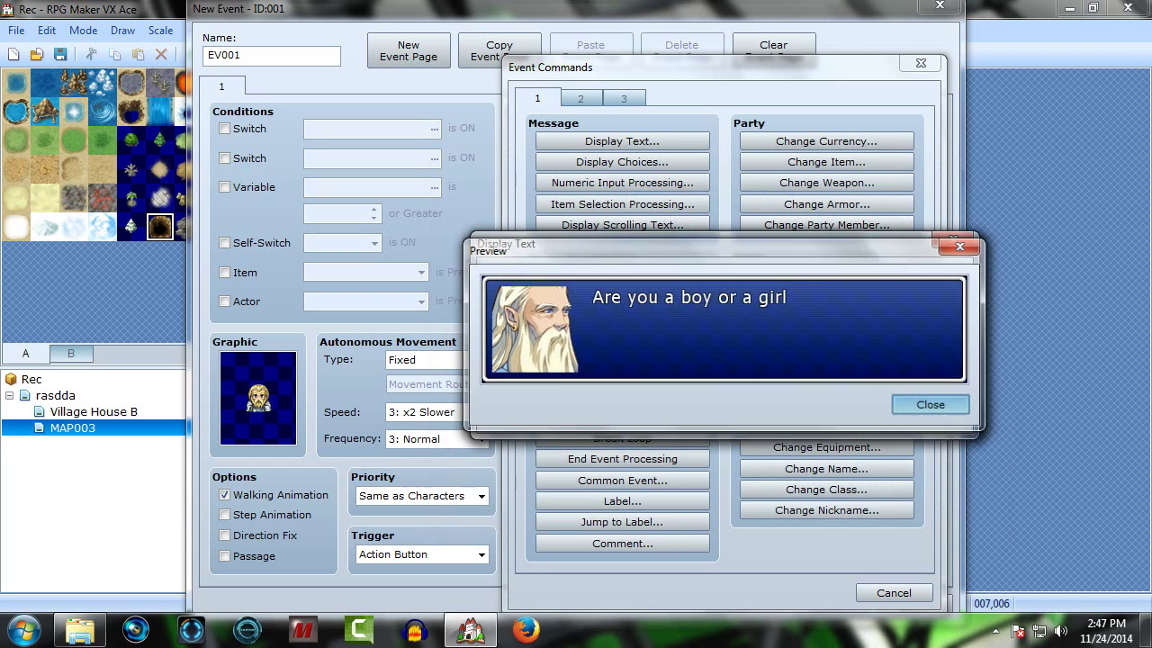
click(931, 404)
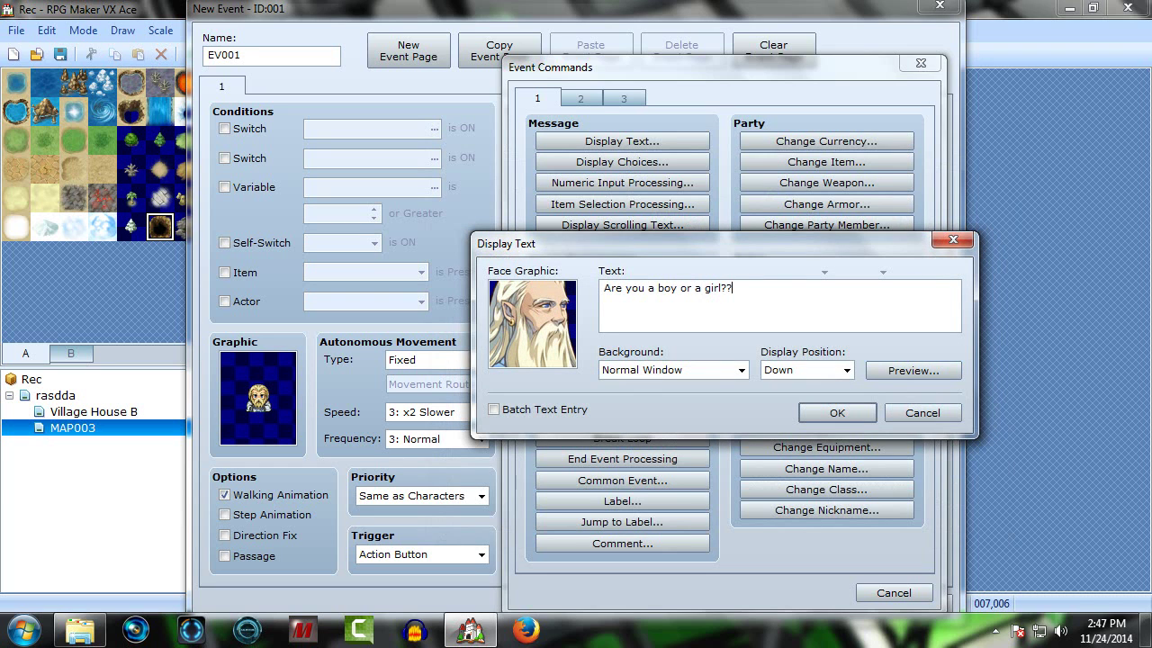
click(837, 412)
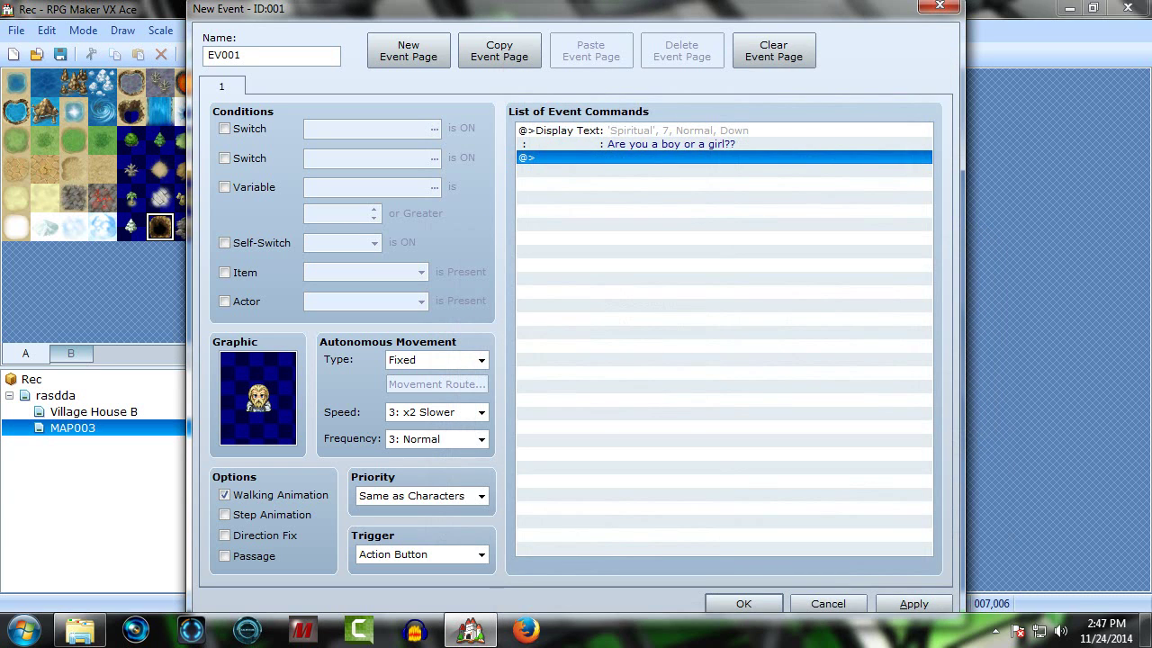
Step: Below the message, add a Display Choices command with the options "I am a Girl" and "I am a Boy"
key(Return)
click(622, 162)
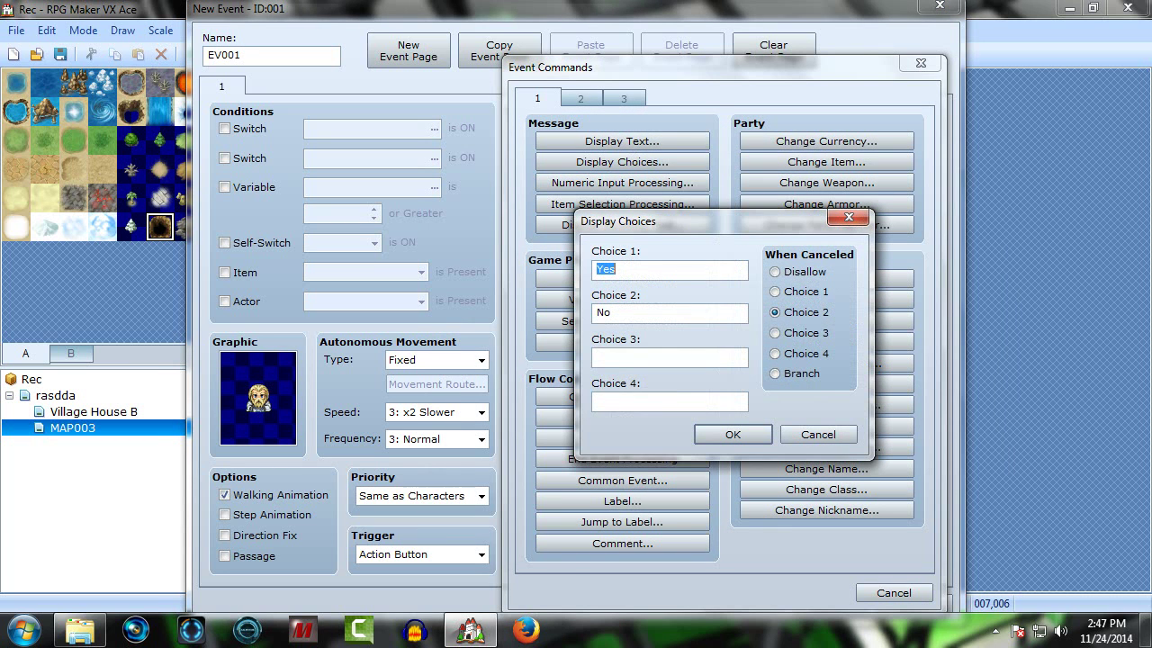
text(I am a giel)
key(BackSpace)
key(BackSpace)
text(rl)
key(Tab)
text(u)
text( am a )
text(Bo)
key(shift+Tab)
click(634, 270)
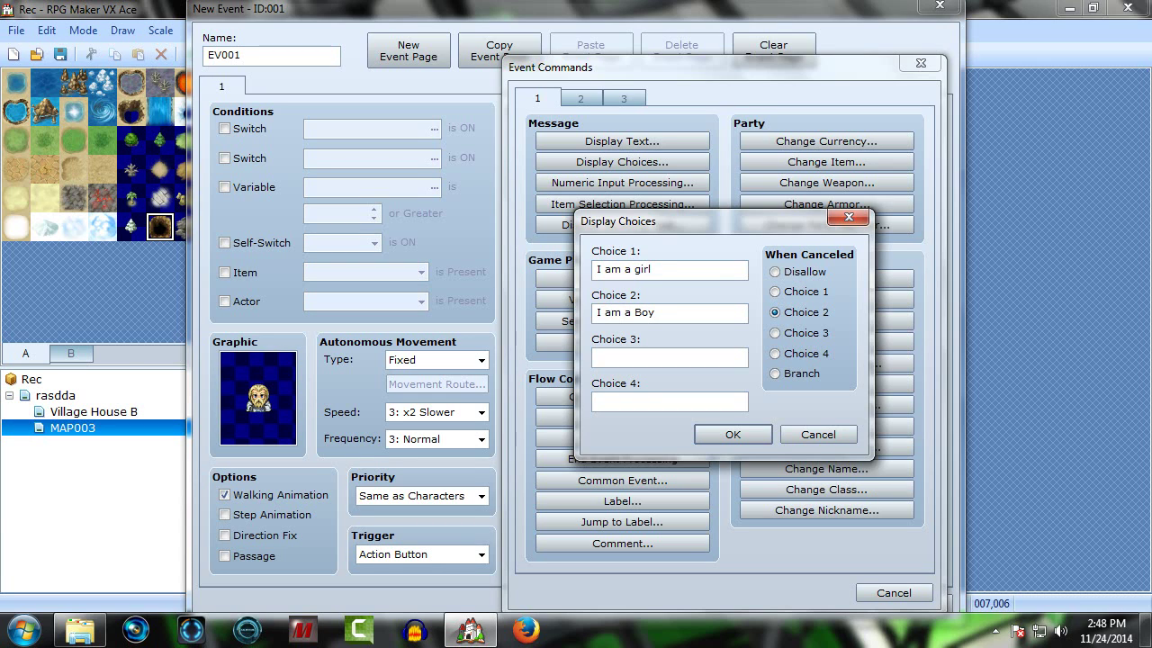
key(BackSpace)
text(G)
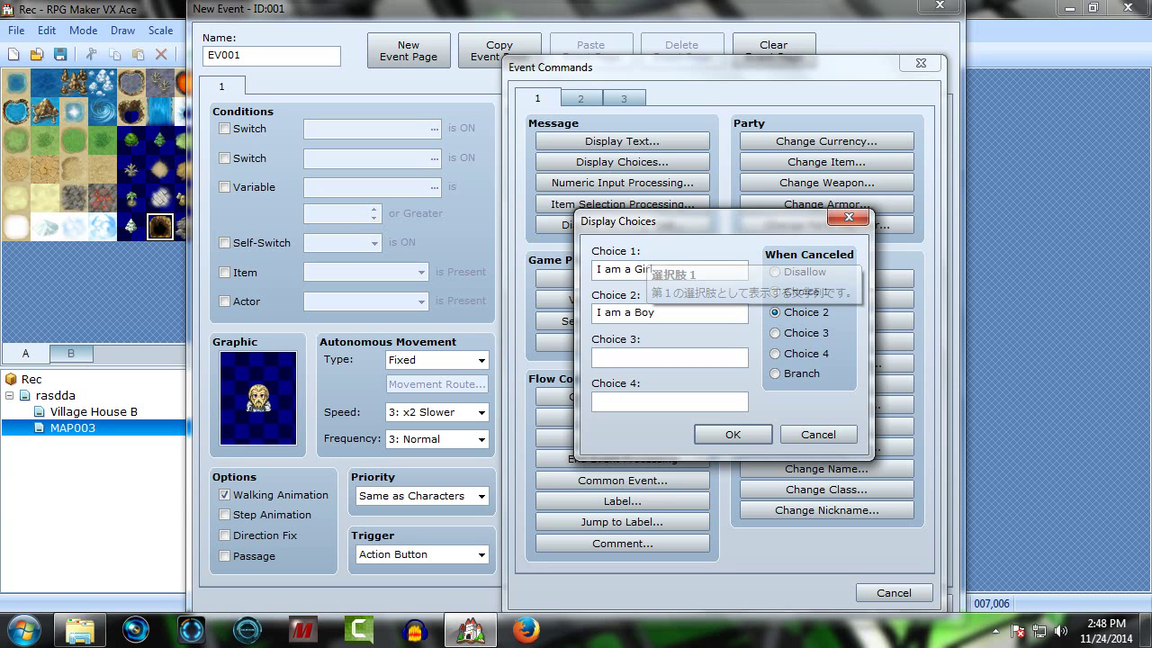
click(733, 433)
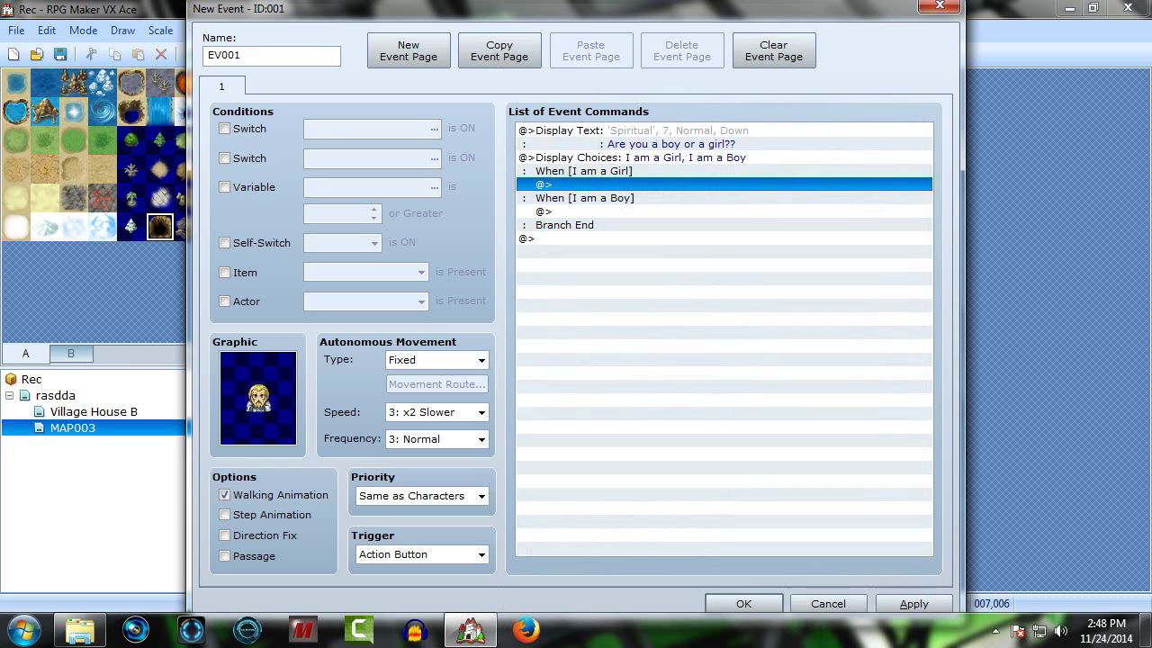
Step: In the "I am a Girl" branch, add a Change Party Member command that removes actor 011:fasfa
double_click(619, 184)
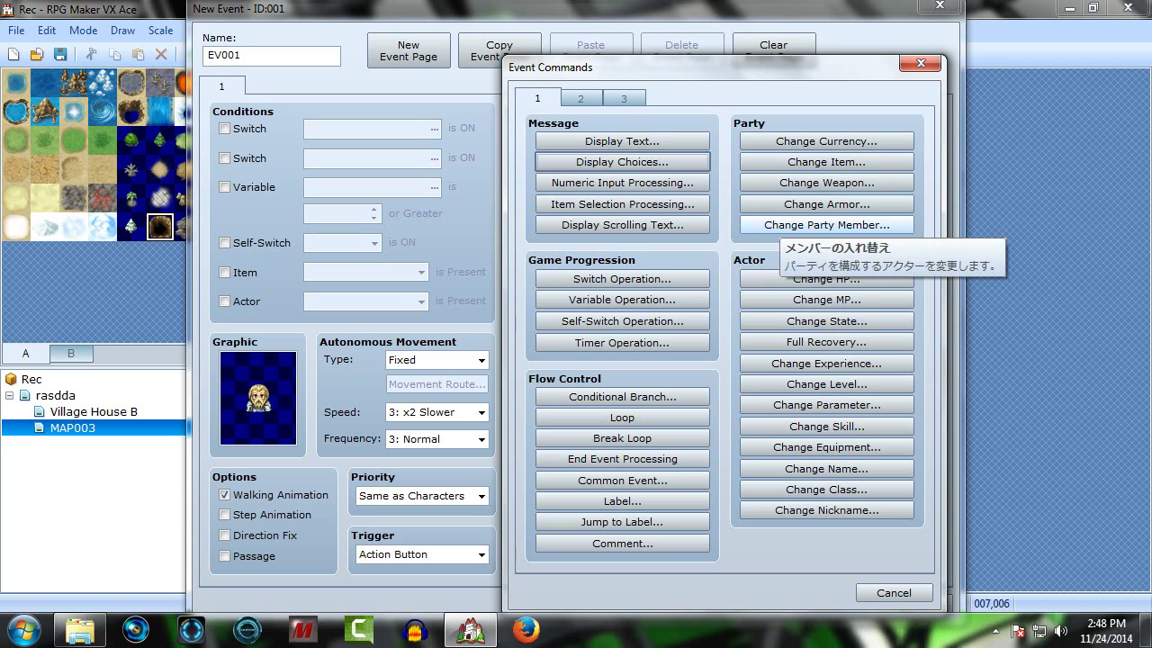
click(826, 225)
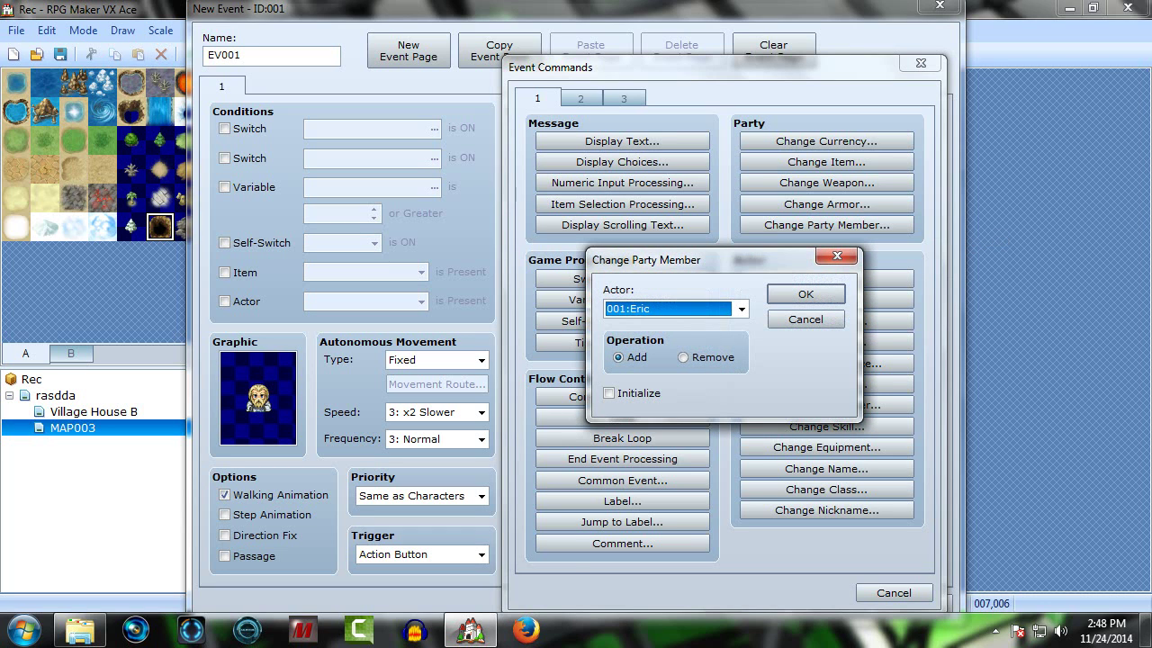
click(741, 309)
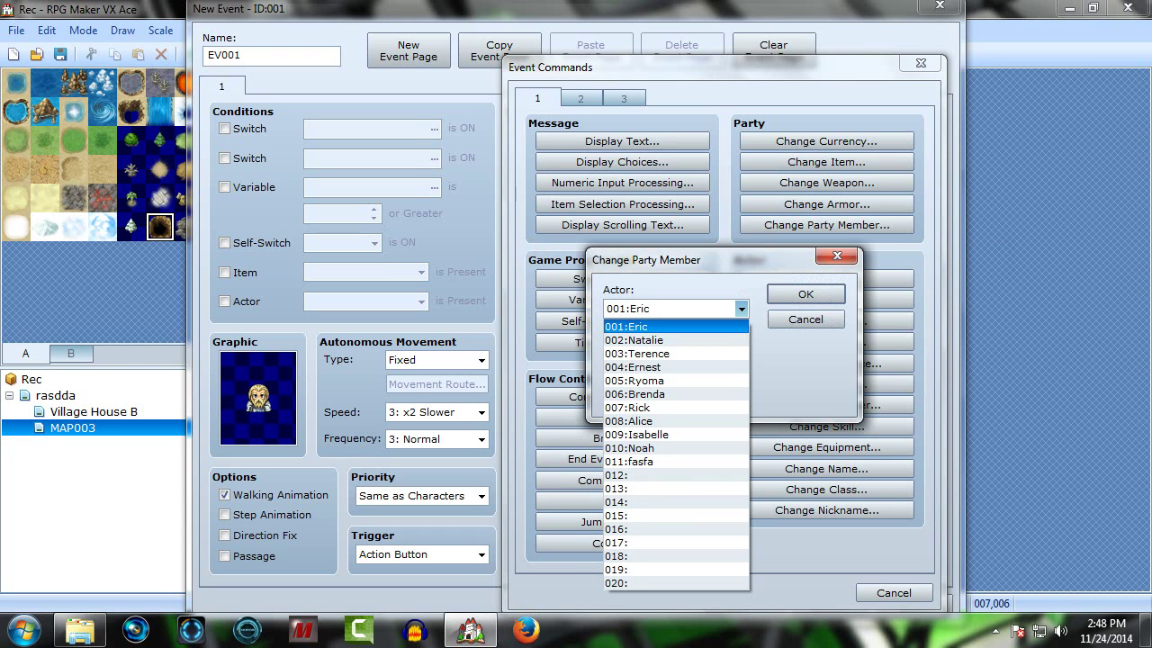
click(657, 462)
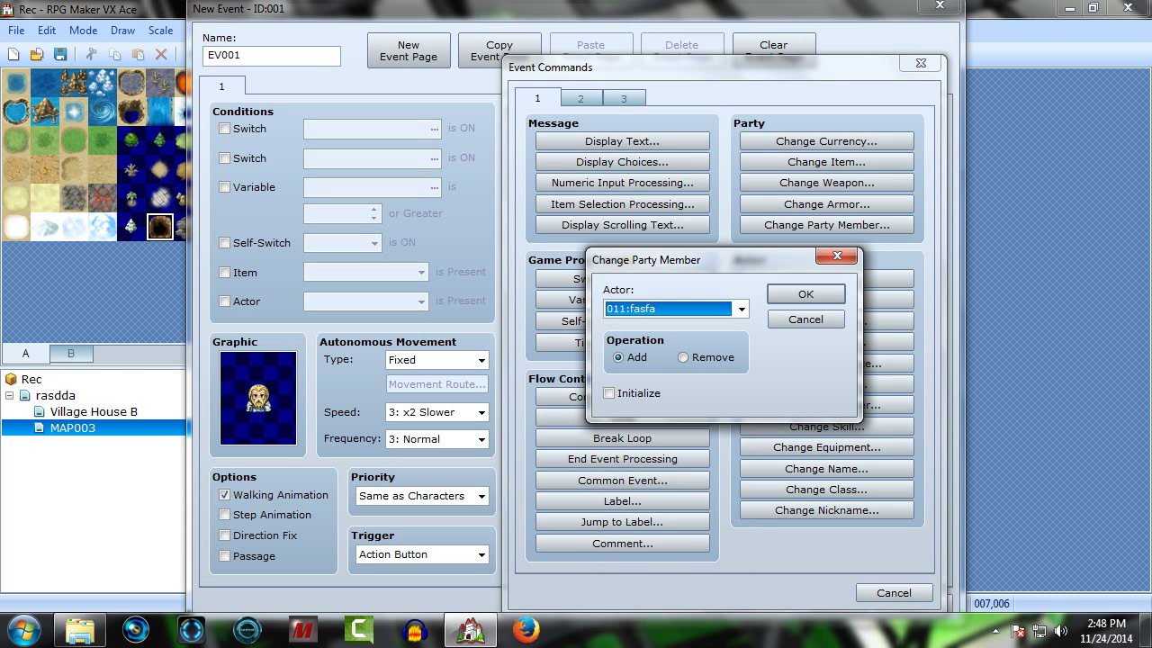
click(684, 357)
click(805, 295)
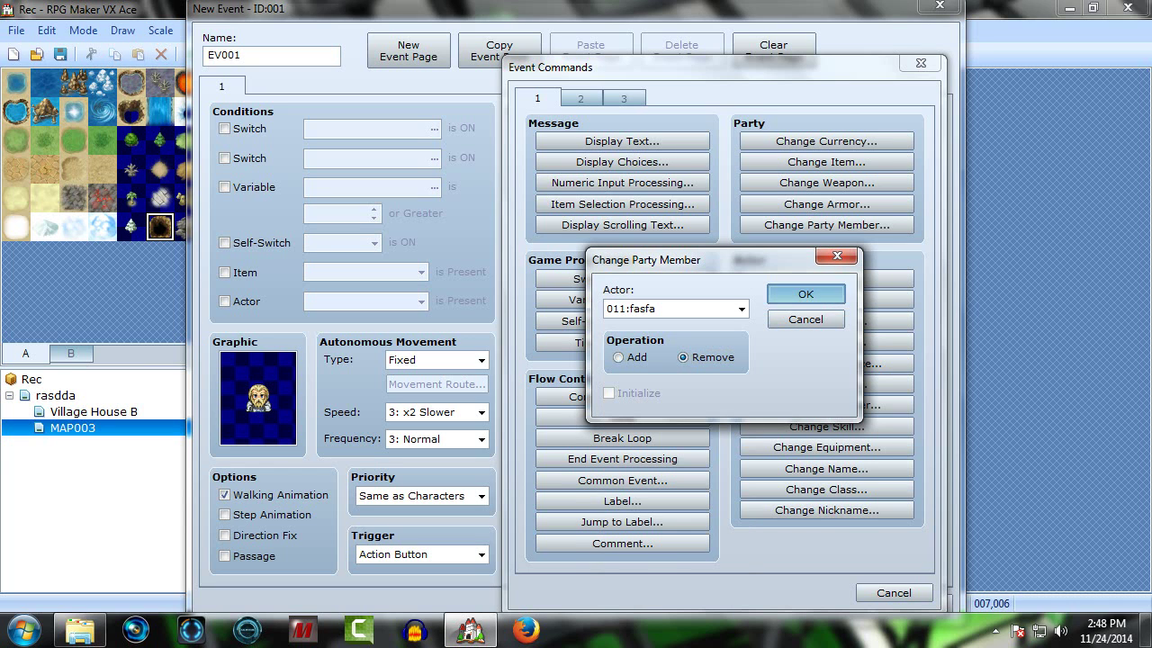
Step: Below the removal in the "I am a Girl" branch, add a Change Party Member command that adds actor 008:Alice
key(Return)
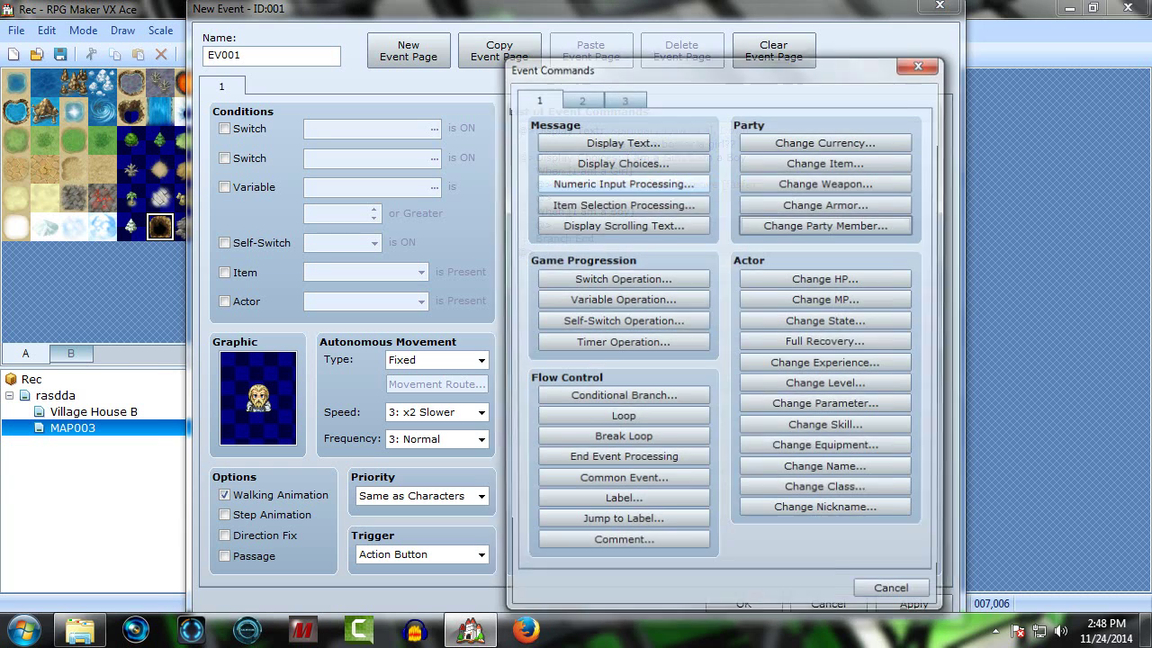
key(Return)
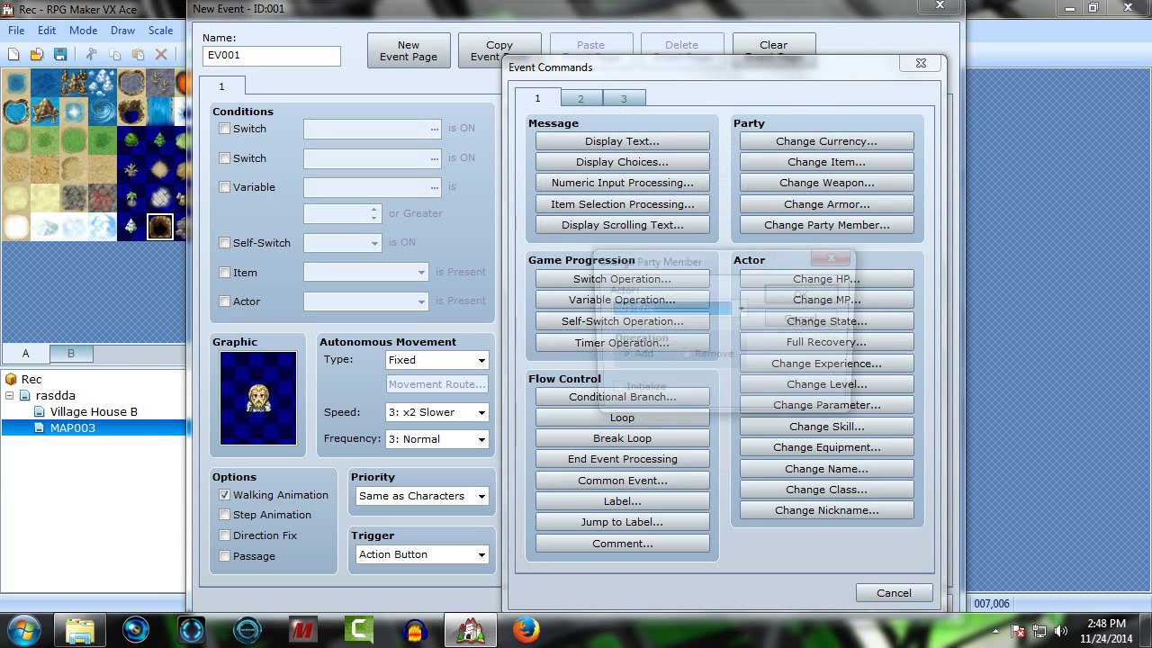
click(742, 309)
click(689, 340)
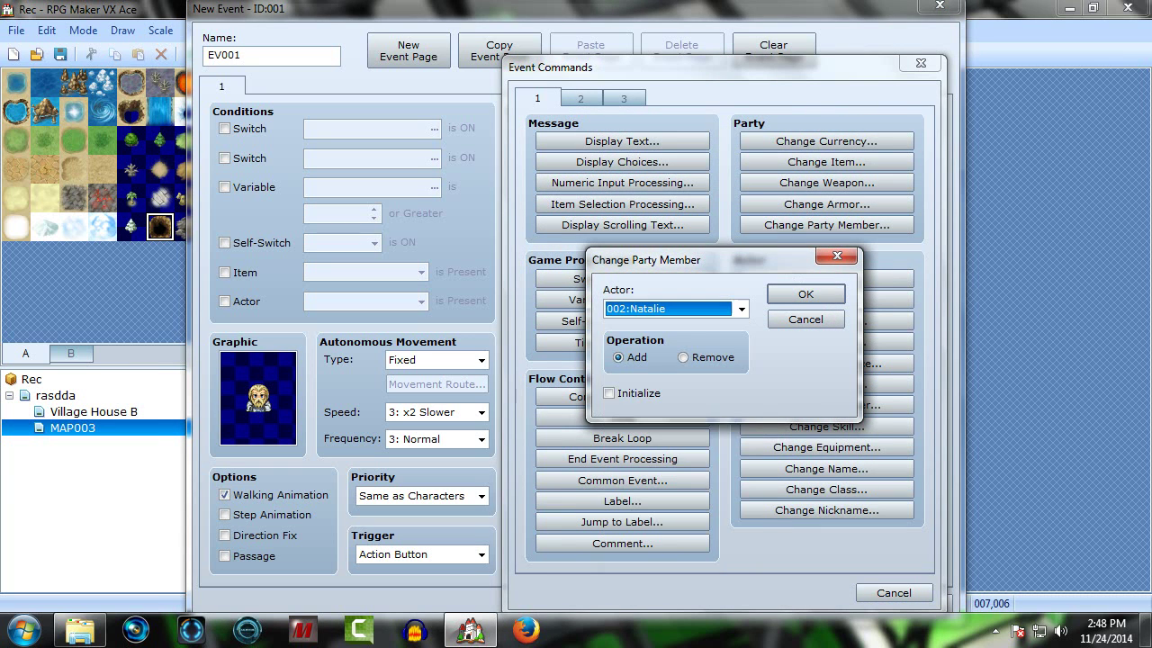
click(741, 309)
key(Down)
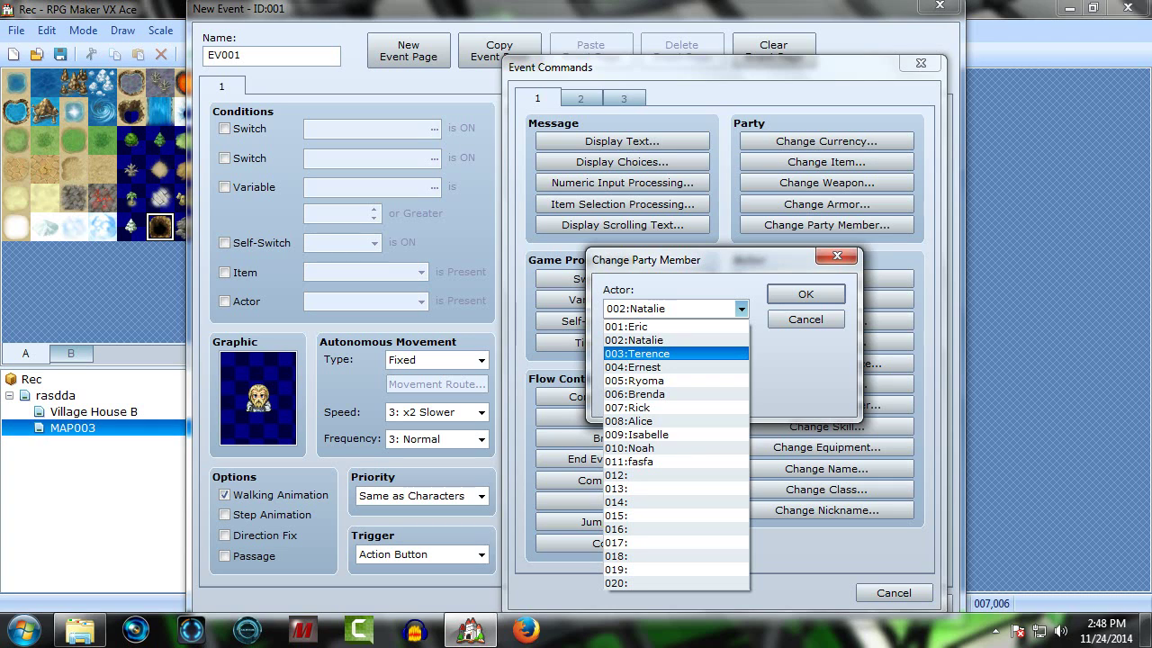
key(Down)
key(Up)
key(Down)
key(Down)
key(Down)
key(Down)
key(Down)
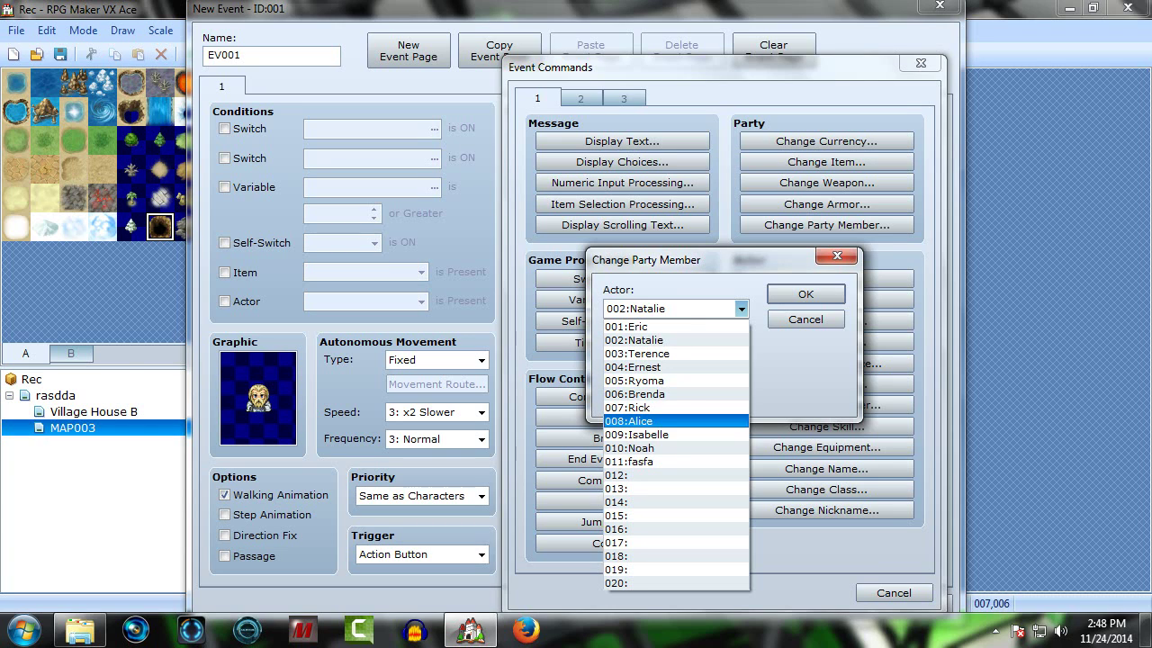
key(Return)
key(Return)
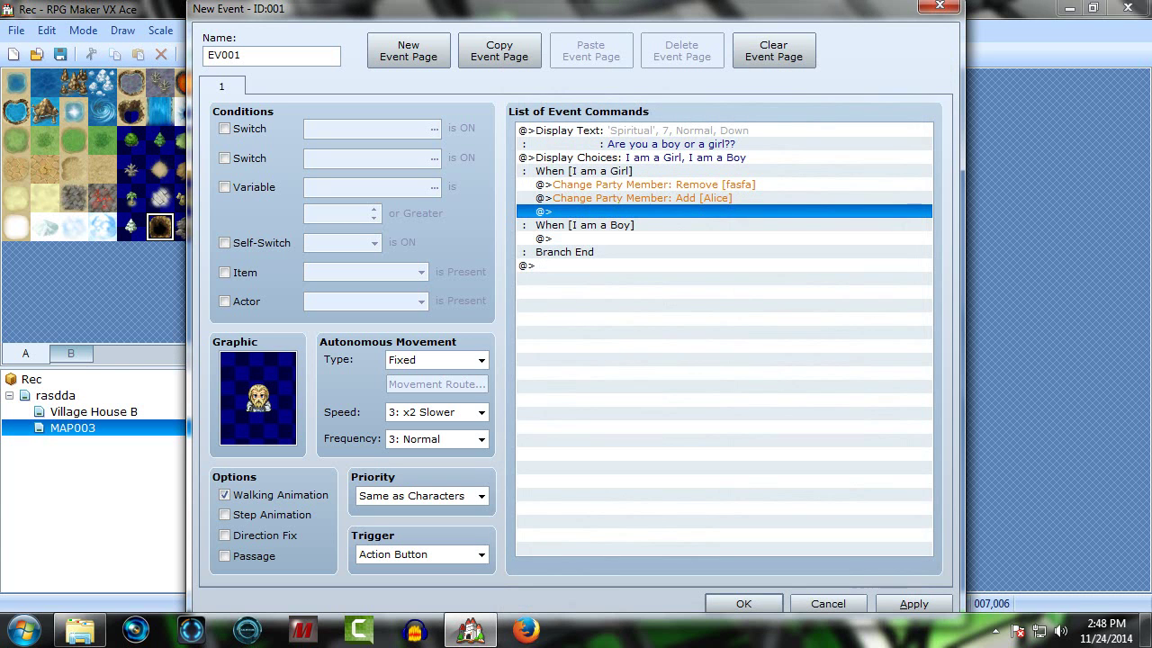
key(Up)
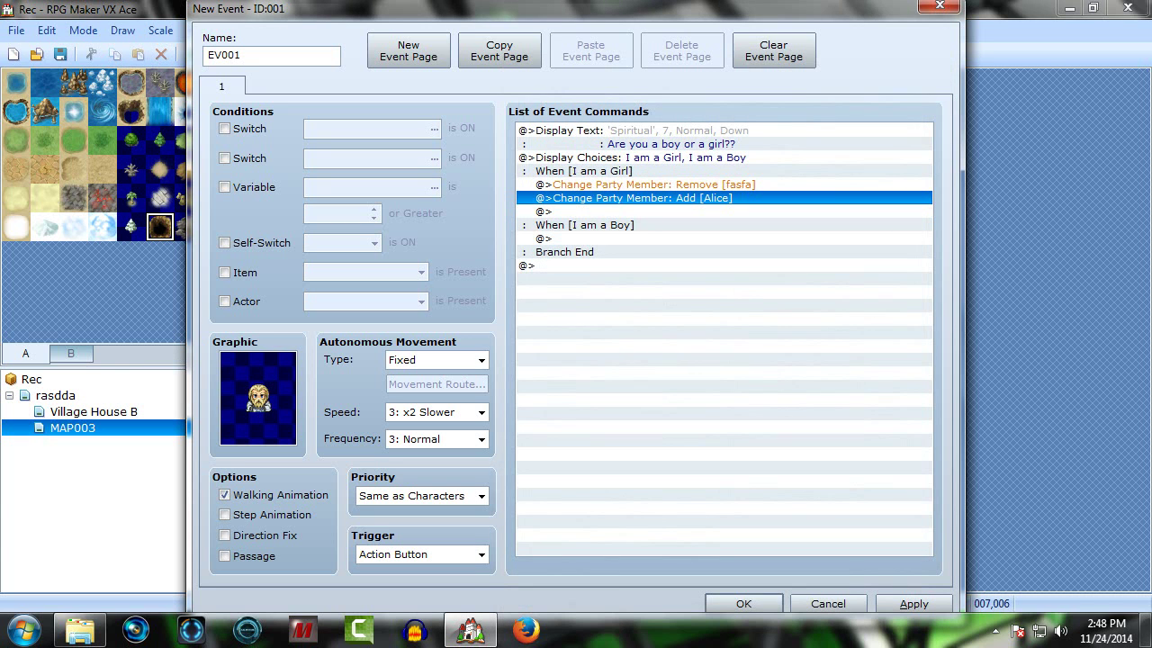
key(Down)
key(Return)
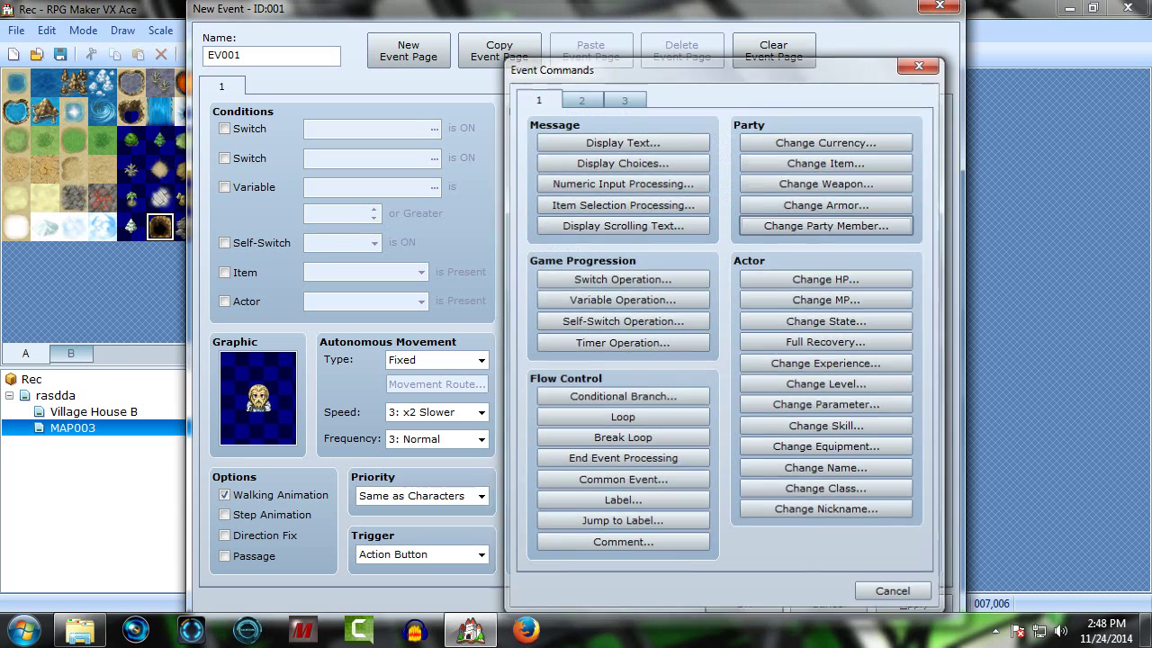
key(Escape)
Step: Start a Change Party Member command on the empty line of the "I am a Boy" branch
key(Down)
key(Down)
key(Return)
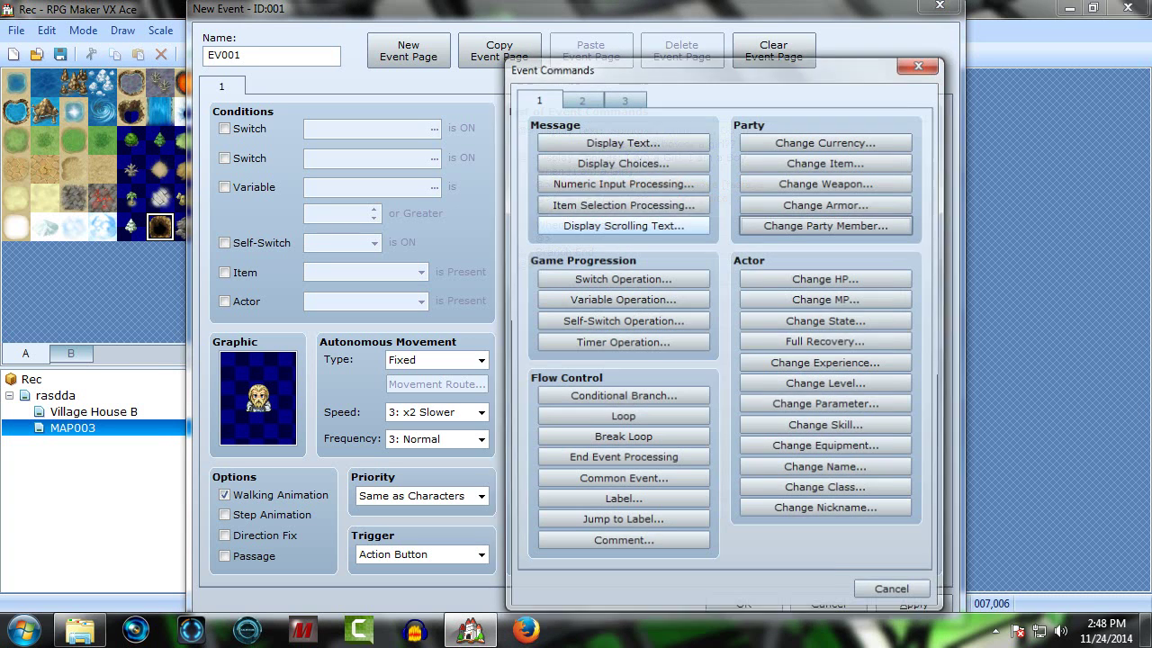
key(Return)
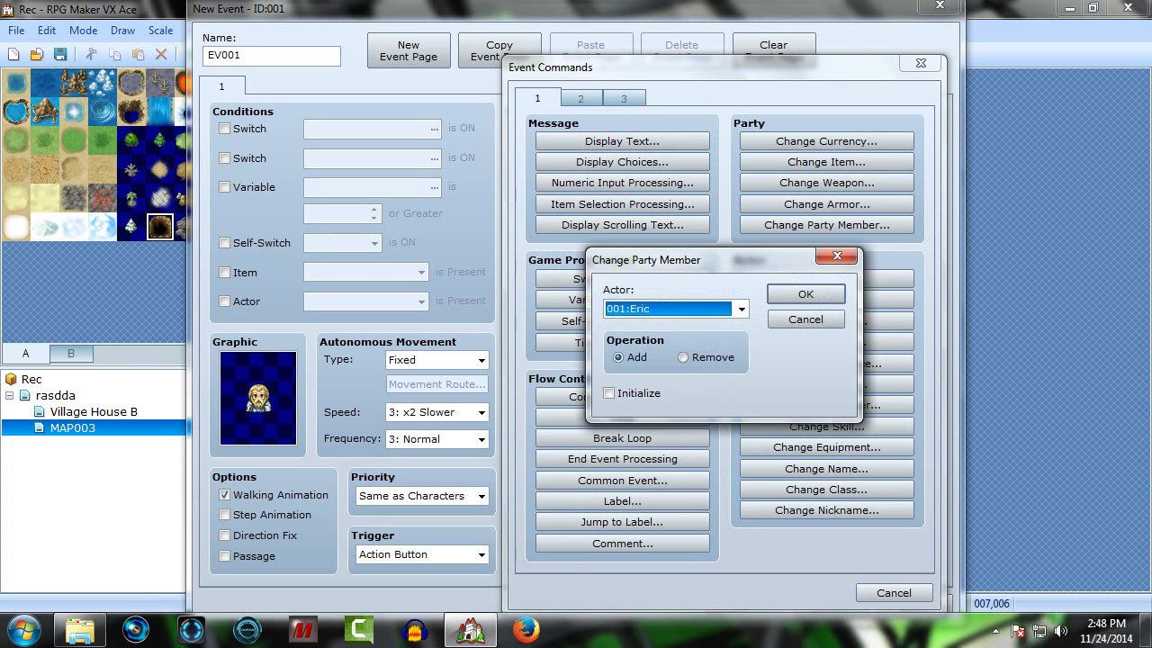
key(alt+Down)
key(Return)
key(alt+Down)
key(Down)
key(Down)
key(Down)
key(Down)
key(Down)
key(Down)
key(Down)
key(Down)
key(Down)
key(Down)
key(Down)
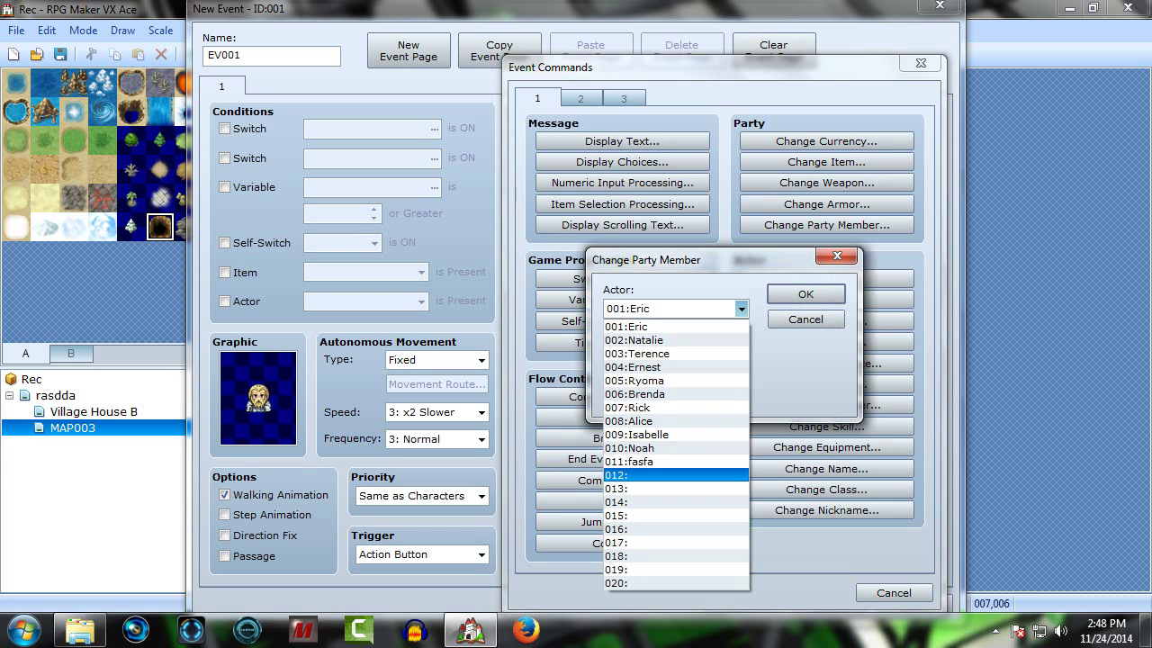
key(Return)
key(alt+Down)
key(Home)
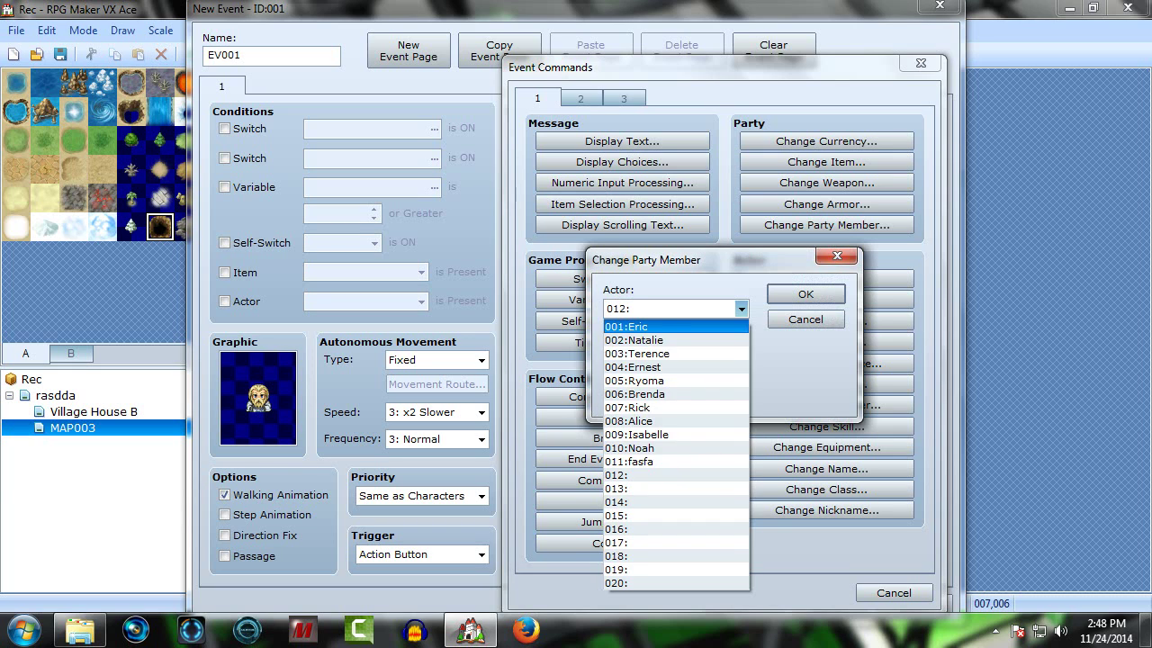
key(Return)
key(alt+Down)
key(Return)
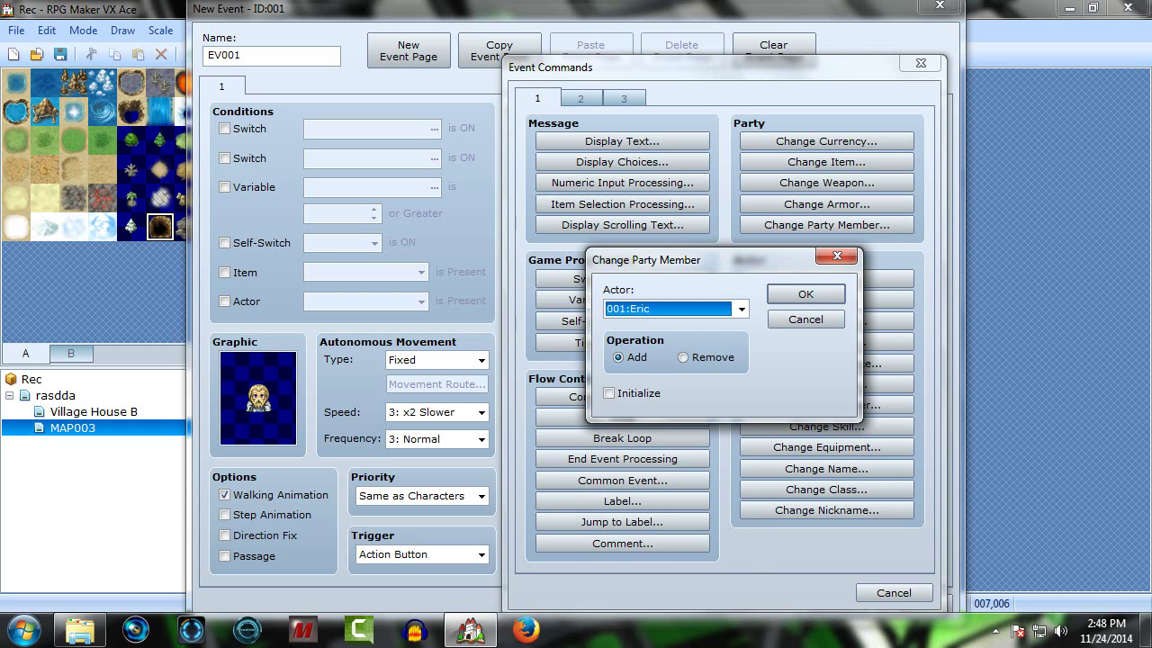
Step: Make the "I am a Boy" branch's party change remove actor 011:fasfa and confirm it
key(alt+Down)
key(Down)
key(Down)
key(Down)
key(Down)
key(Down)
key(Down)
key(Down)
key(Down)
key(Down)
key(Down)
key(Return)
key(Tab)
key(Right)
key(Return)
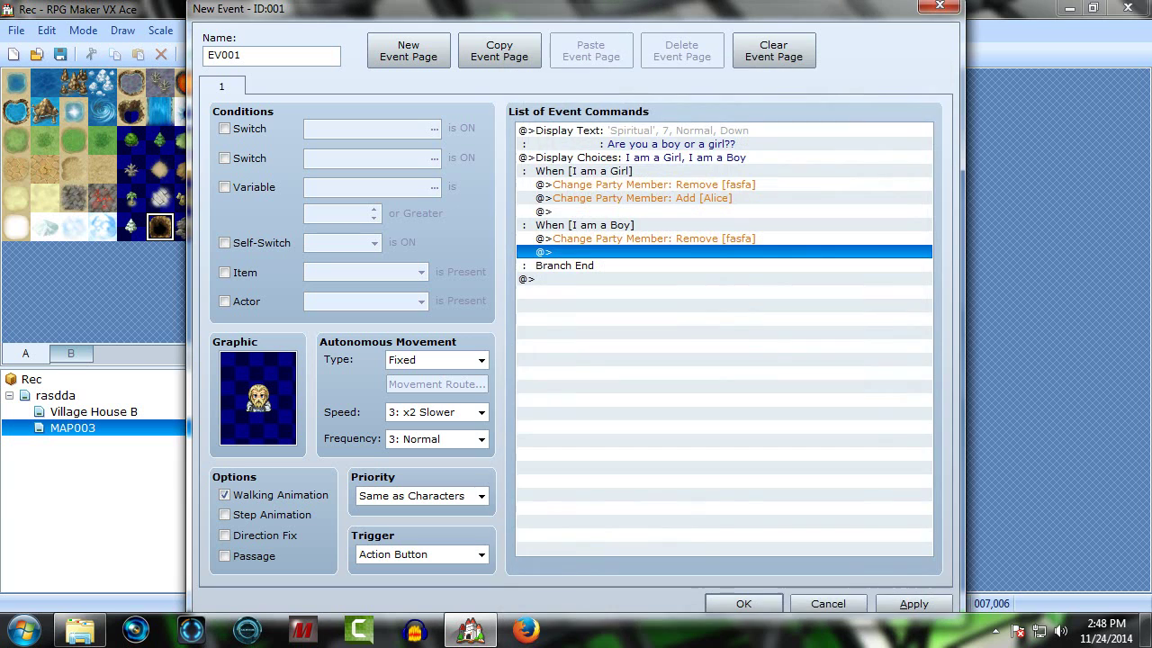
Step: Below the removal in the "I am a Boy" branch, add a Change Party Member command that adds the blank actor 012
key(Return)
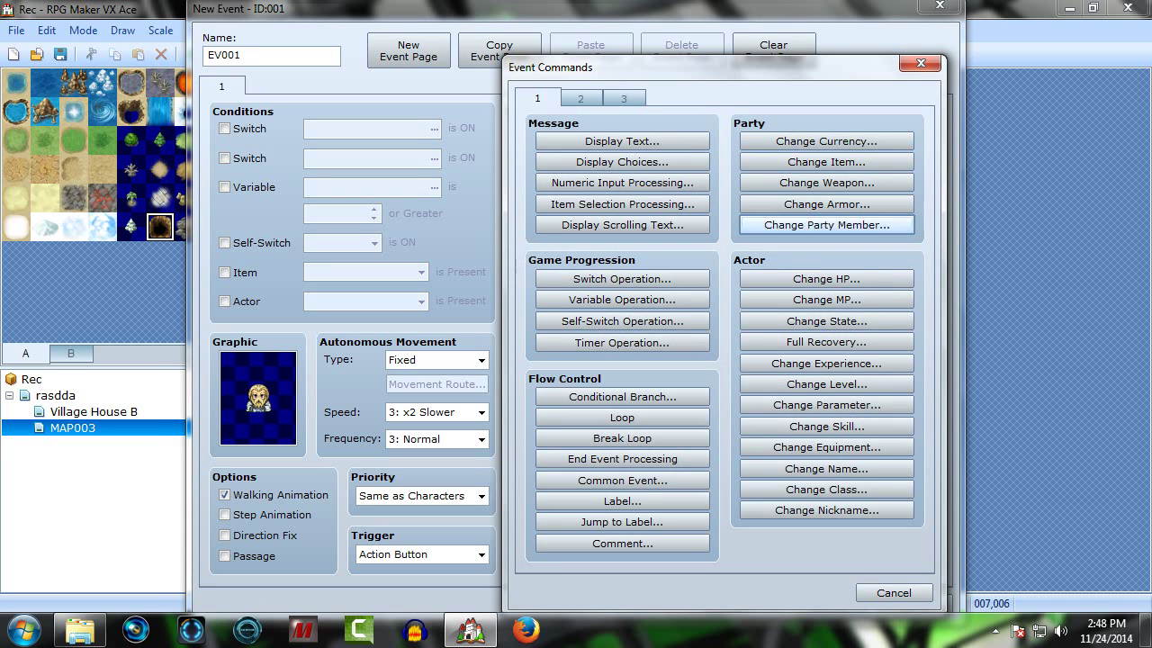
key(Return)
click(741, 308)
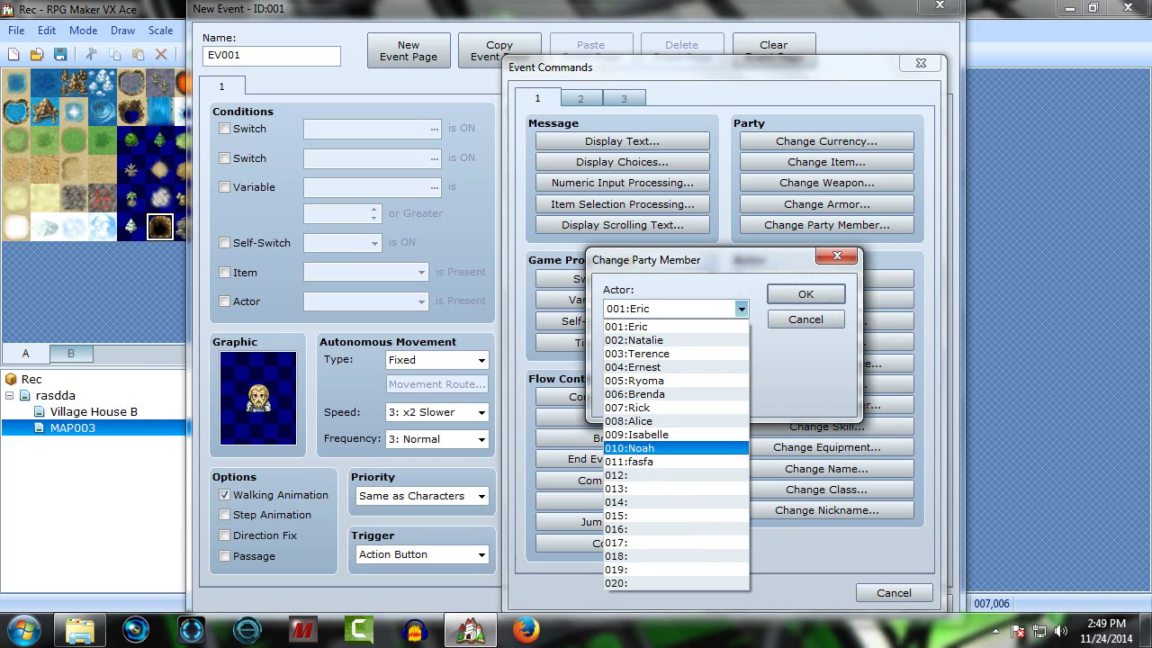
click(675, 475)
key(Return)
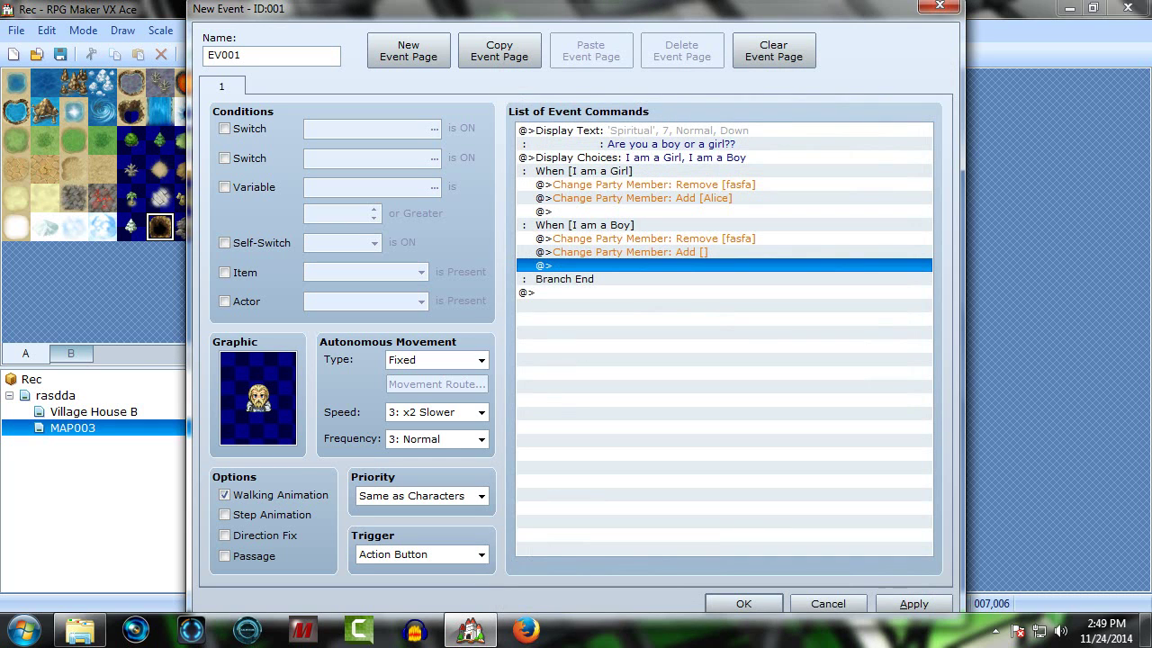
Step: Edit the Change Party Member command that adds Alice in the "I am a Girl" branch so it adds actor 012
click(643, 198)
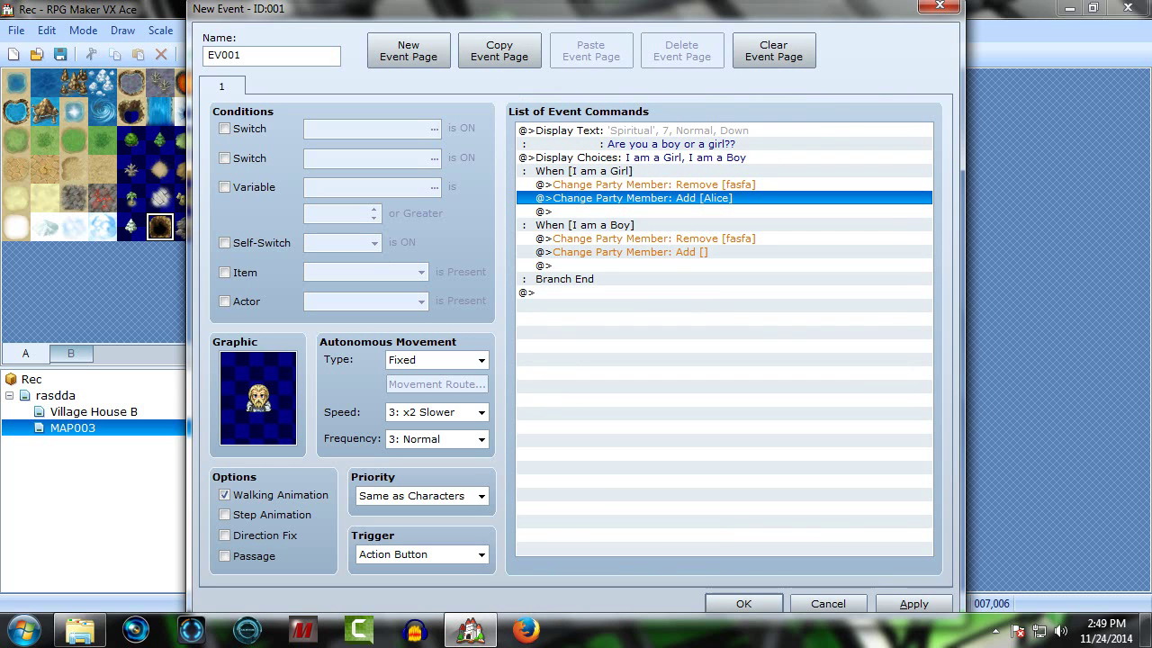
right_click(681, 198)
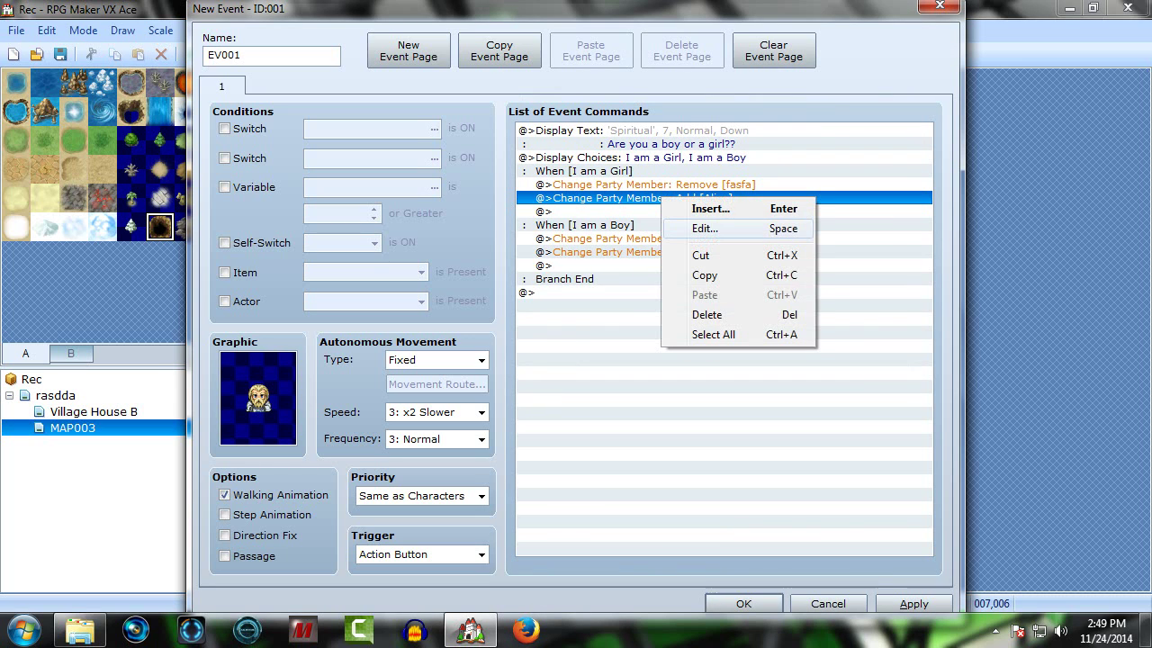
click(704, 228)
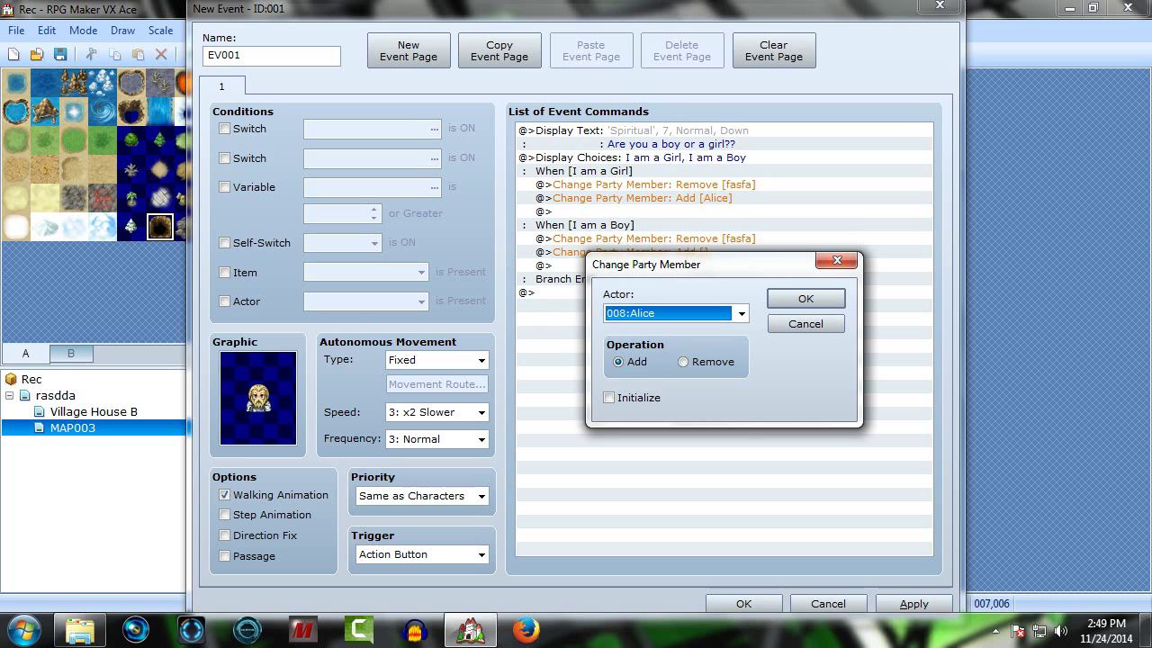
click(741, 314)
click(676, 479)
click(806, 298)
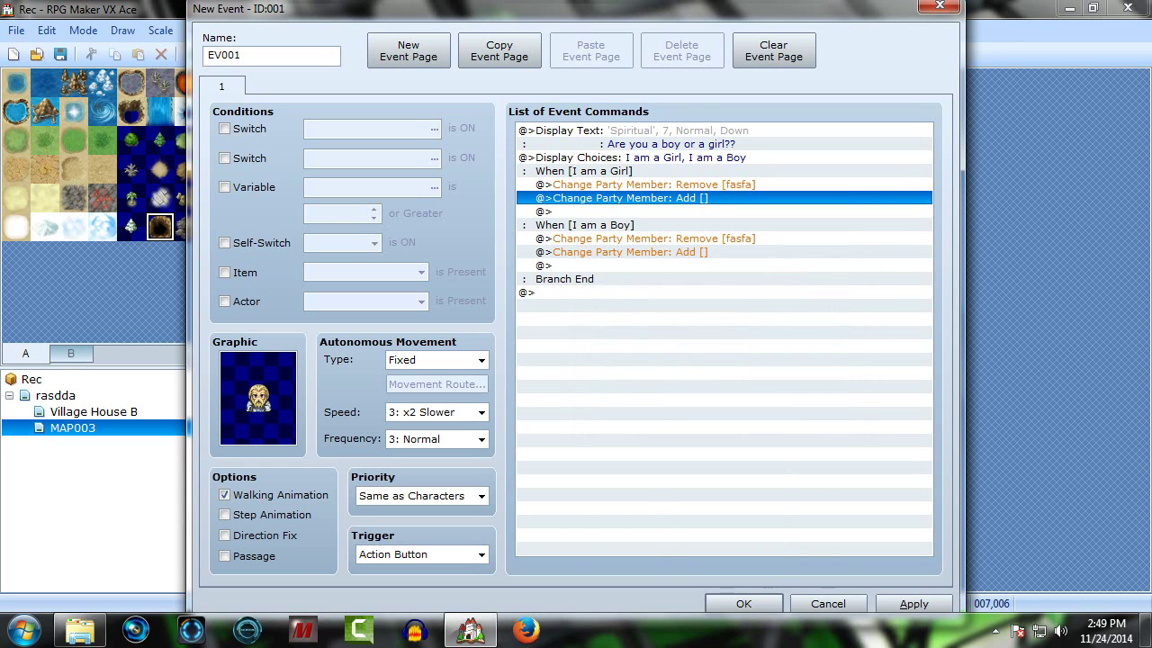
Step: Reopen the "I am a Girl" branch's added party member, pick actor 013, and leave the editor keeping the event
right_click(705, 197)
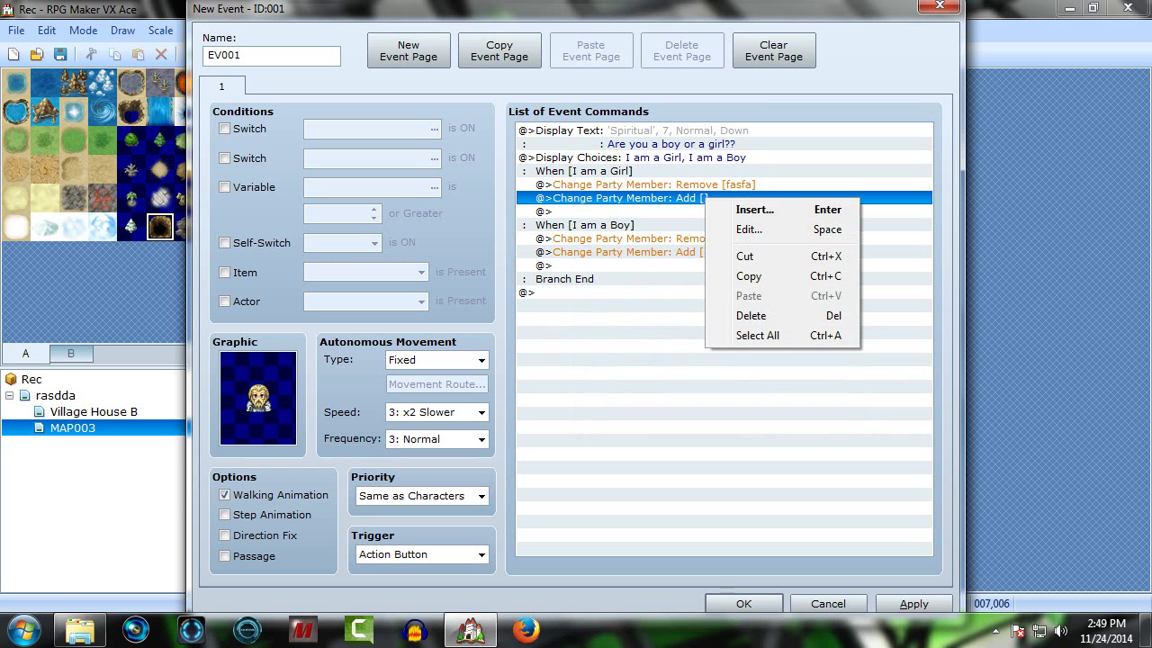
click(749, 230)
click(742, 313)
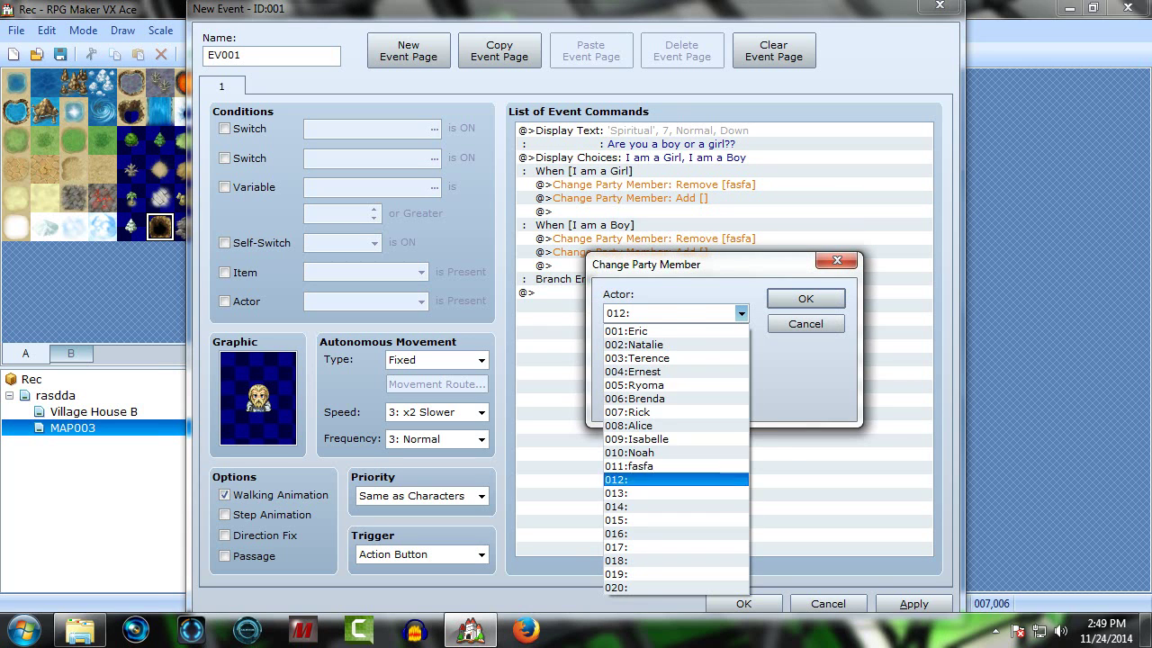
click(677, 494)
click(805, 323)
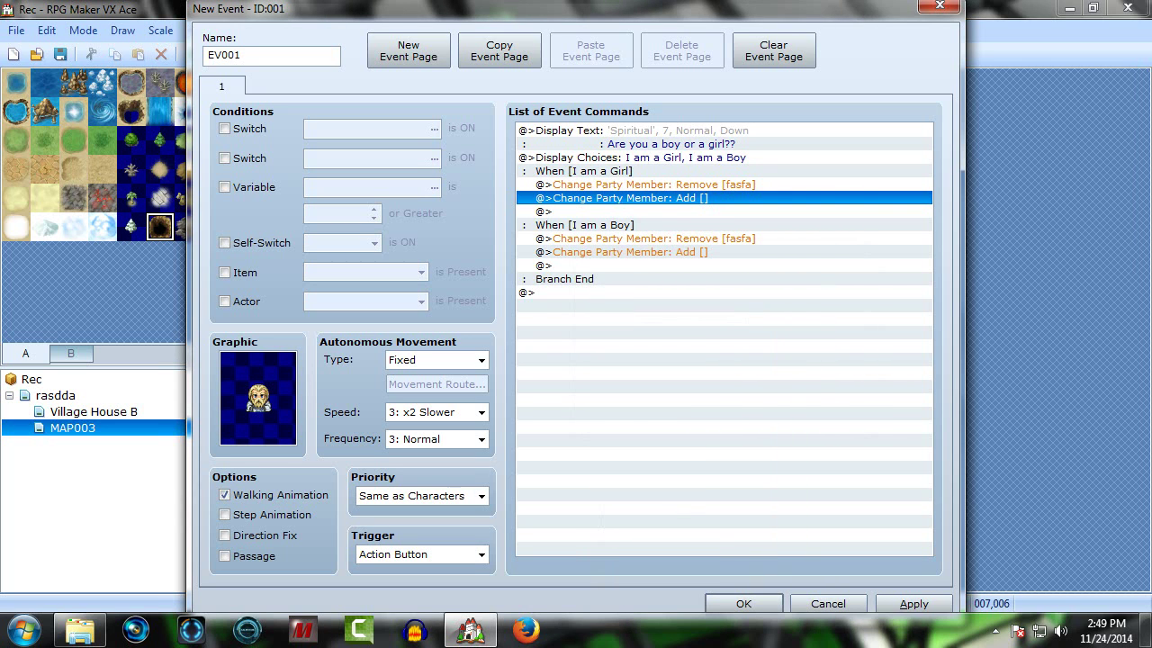
click(744, 603)
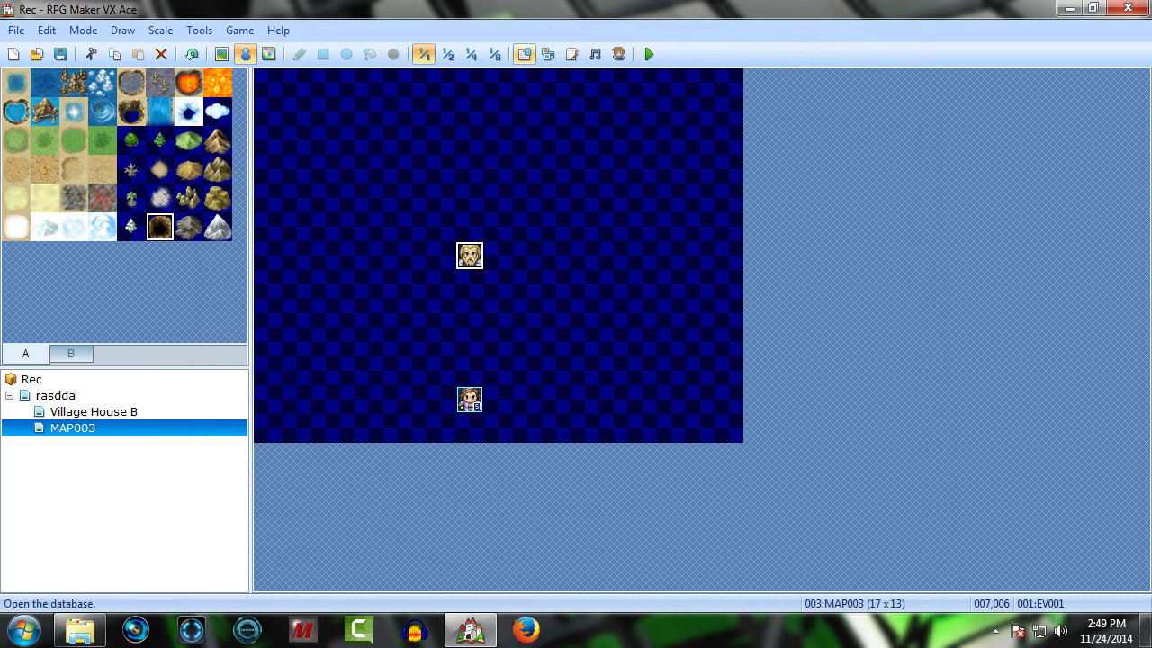
Step: In the database, give the unnamed actor 012 the asdasdda character graphic
click(524, 54)
click(267, 250)
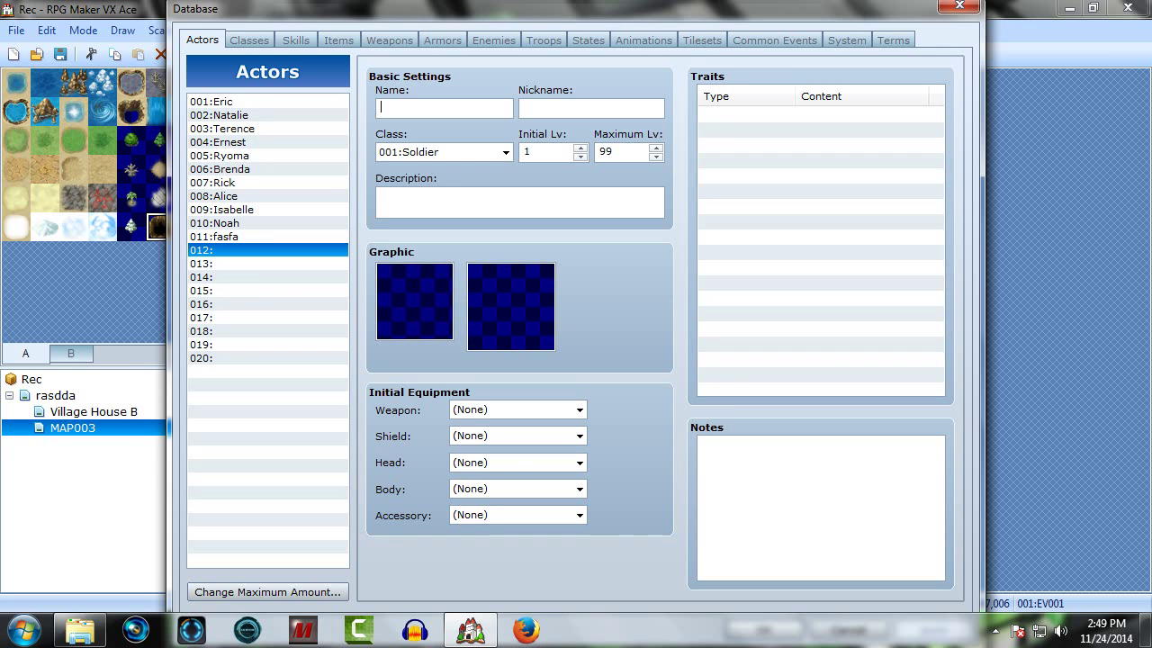
double_click(415, 301)
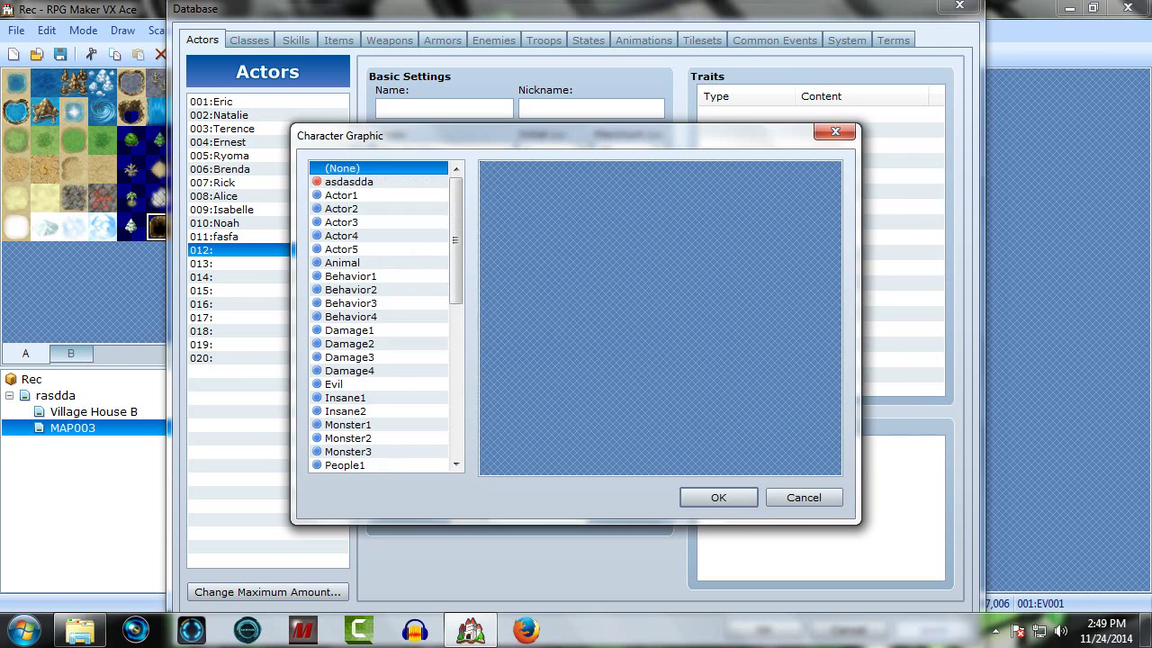
click(342, 250)
click(351, 289)
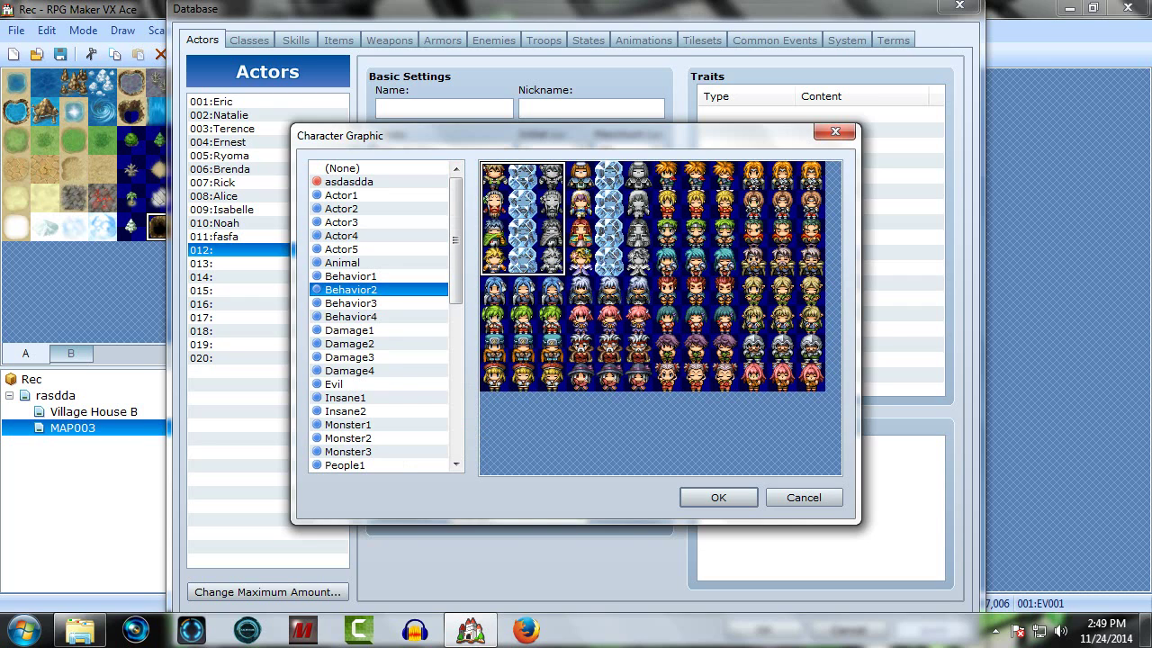
click(342, 195)
click(349, 183)
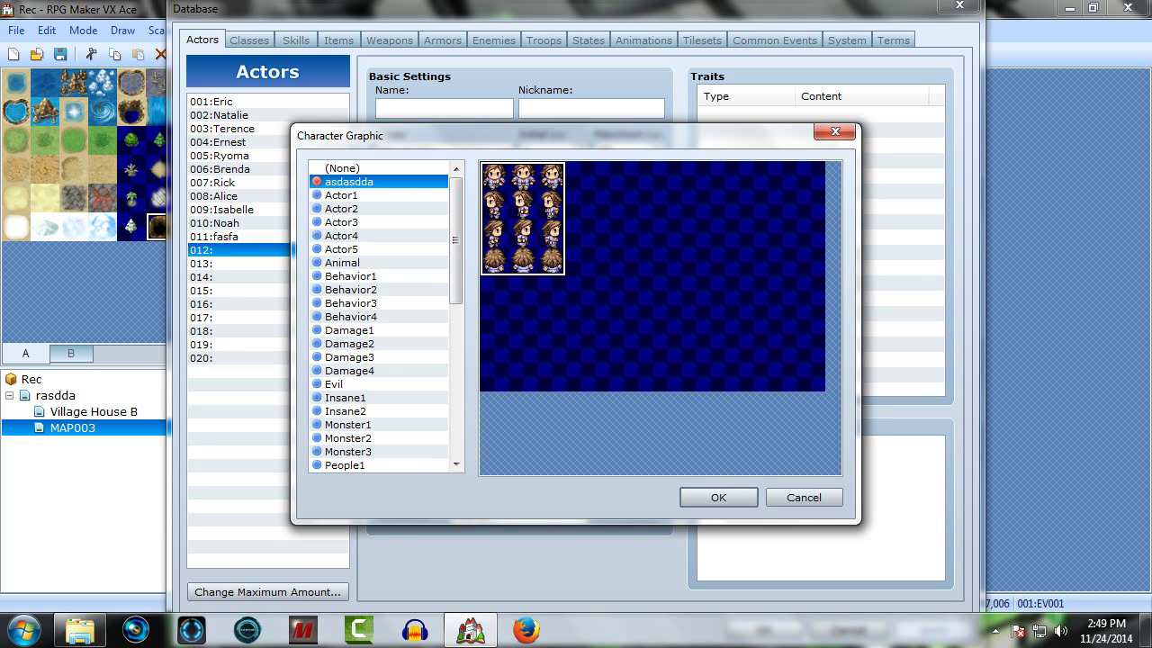
double_click(349, 182)
Step: Set actor 012's face graphic to the brown-haired portrait from the dada set
double_click(512, 307)
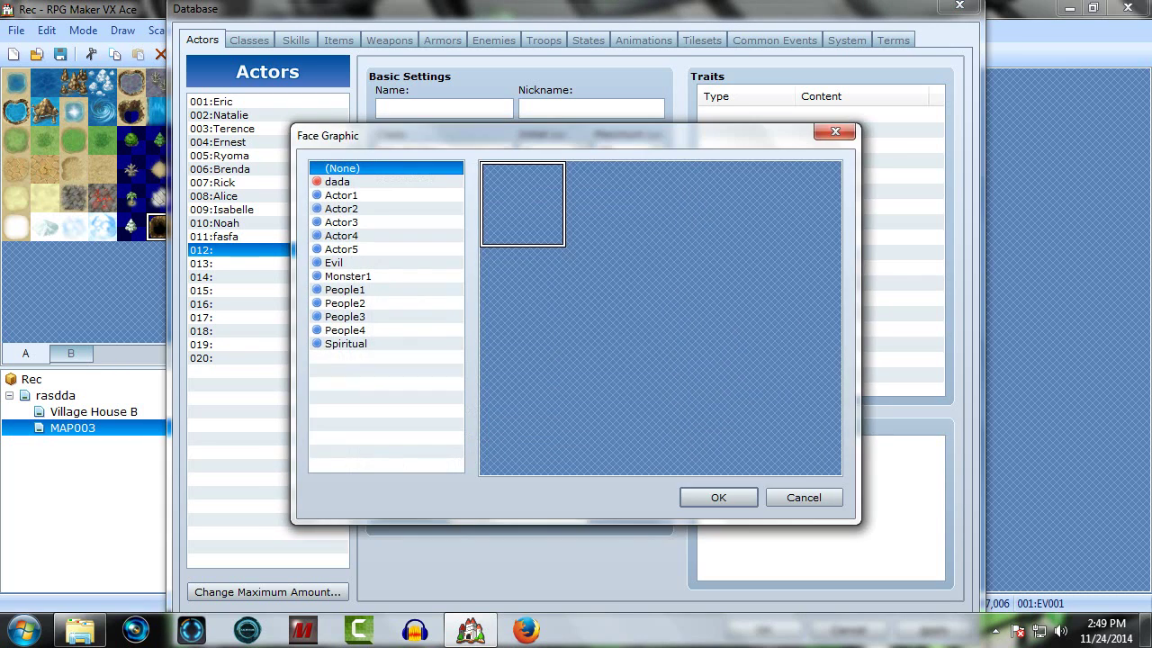
click(342, 195)
click(338, 182)
click(610, 203)
double_click(523, 203)
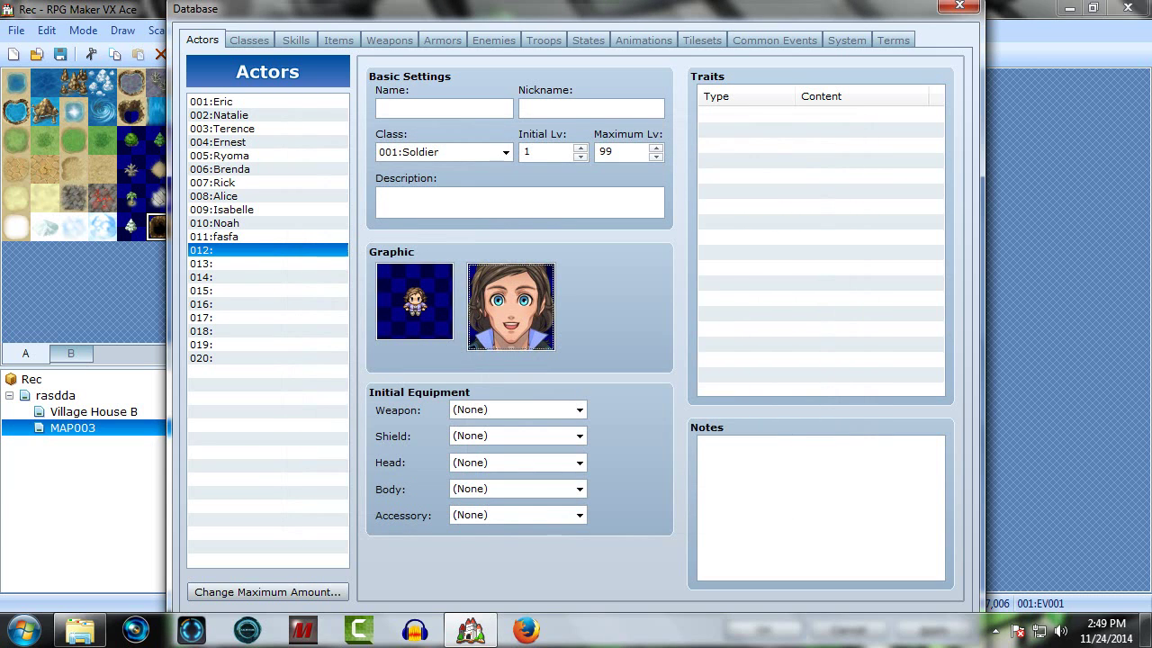
Step: Give the unnamed actor 013 the green-haired girl character graphic from the Actor2 set
click(267, 263)
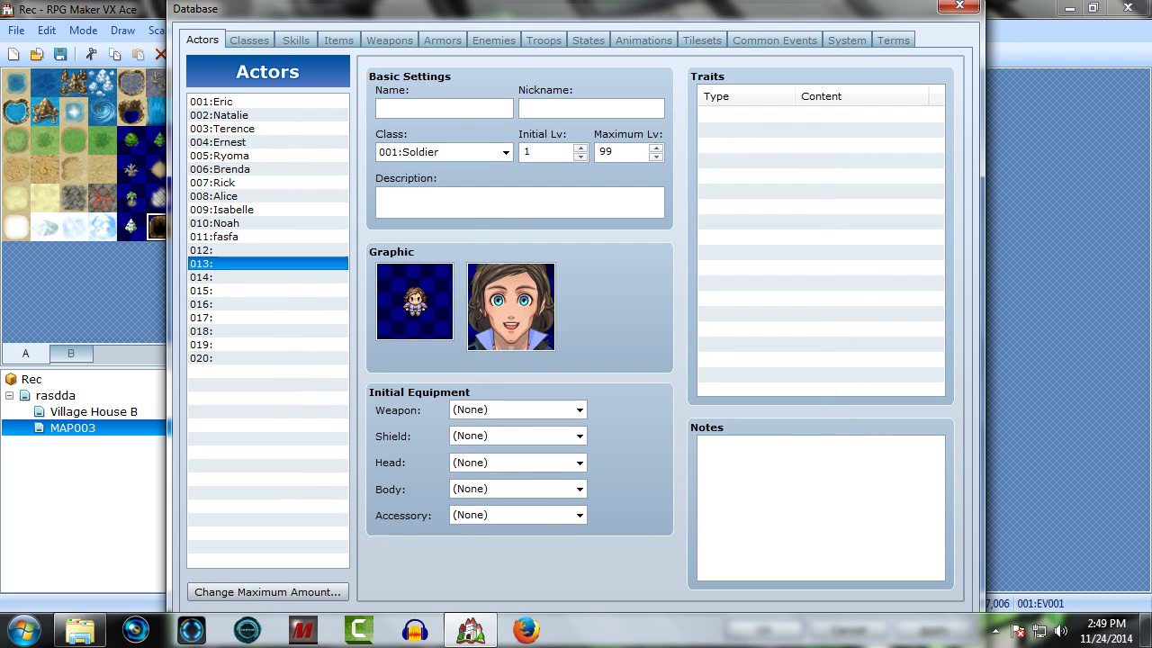
click(443, 109)
double_click(415, 302)
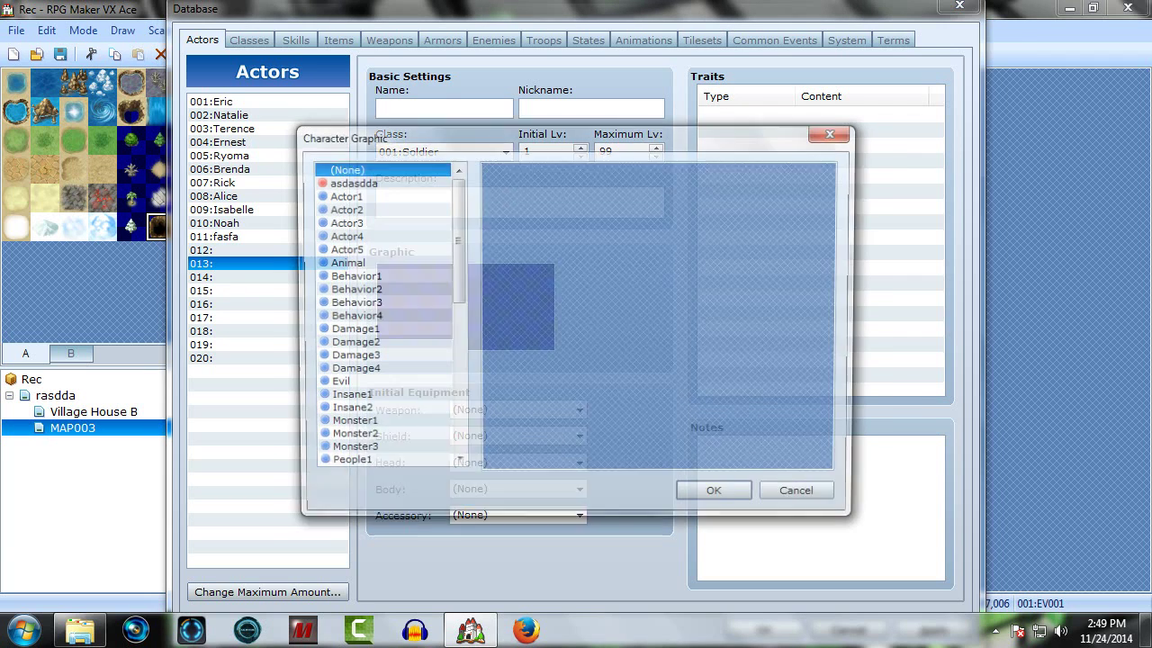
click(342, 222)
click(342, 209)
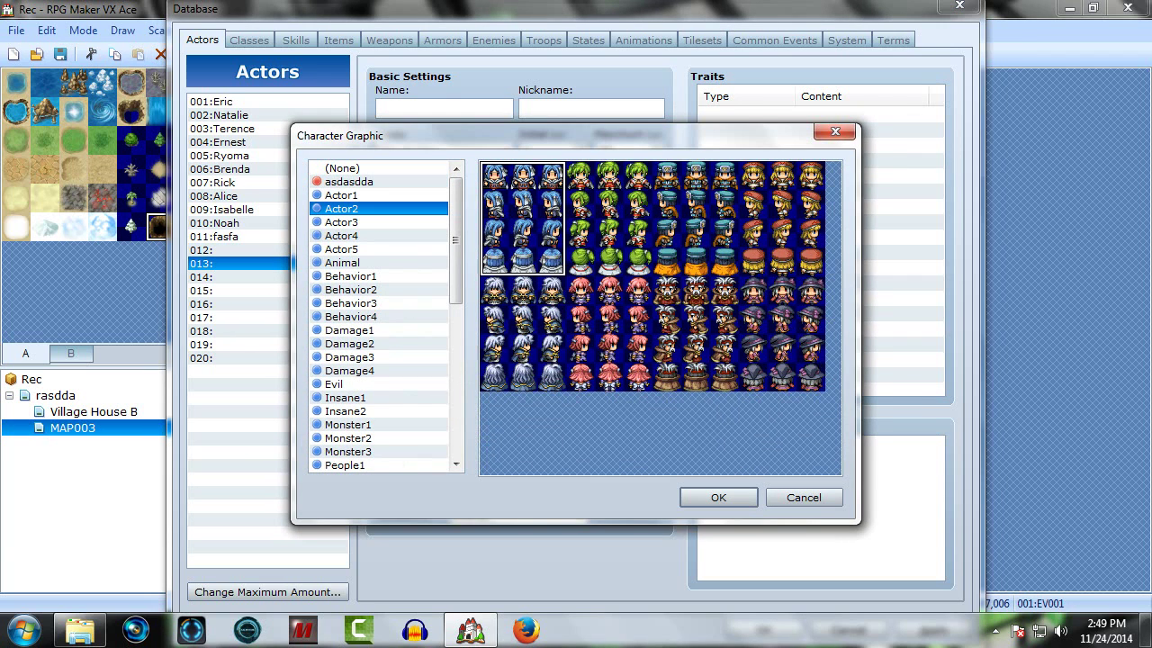
double_click(609, 218)
Step: Set actor 013's face graphic to the matching green-haired girl from Actor2 and close the database
double_click(511, 306)
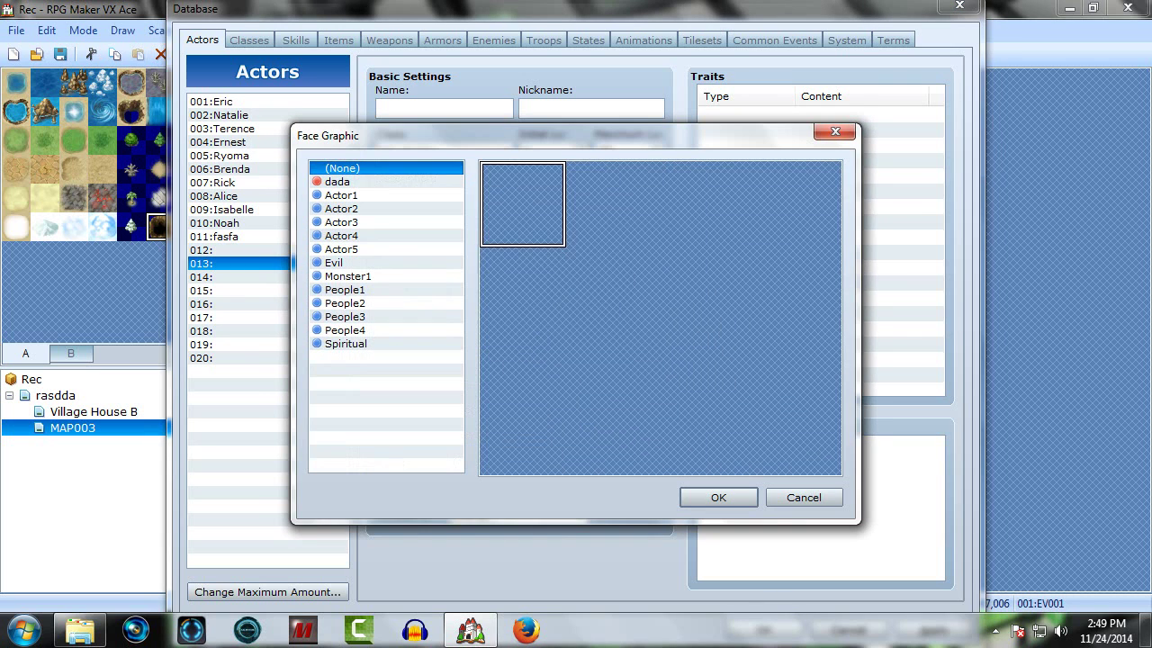
click(342, 209)
click(610, 204)
double_click(609, 203)
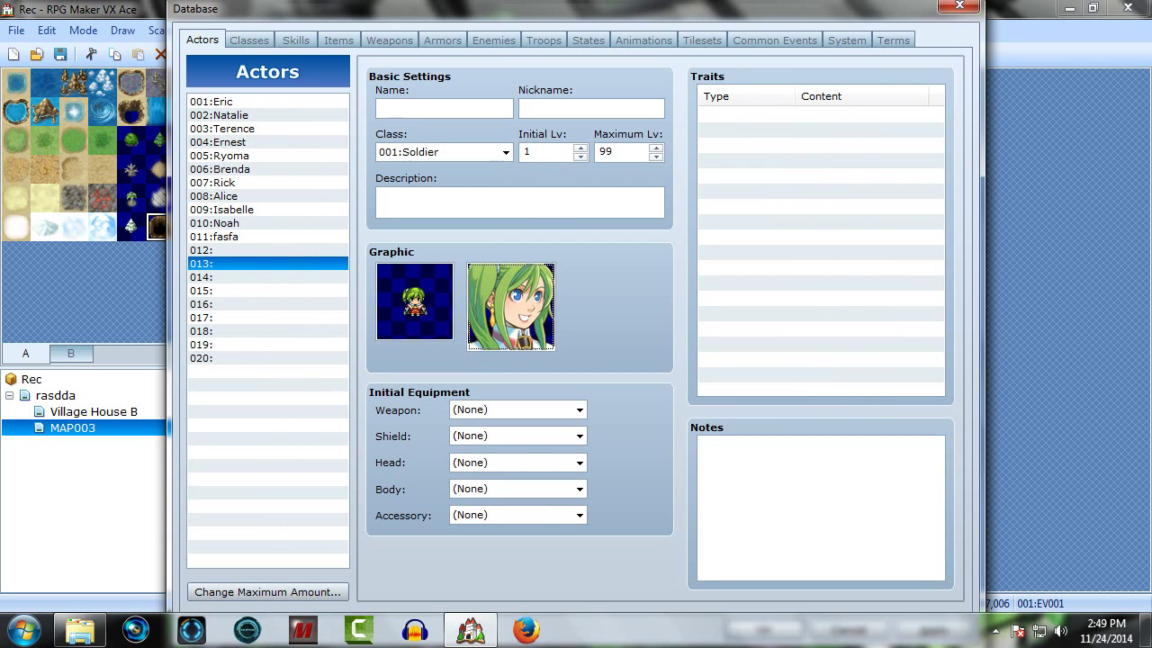
key(Escape)
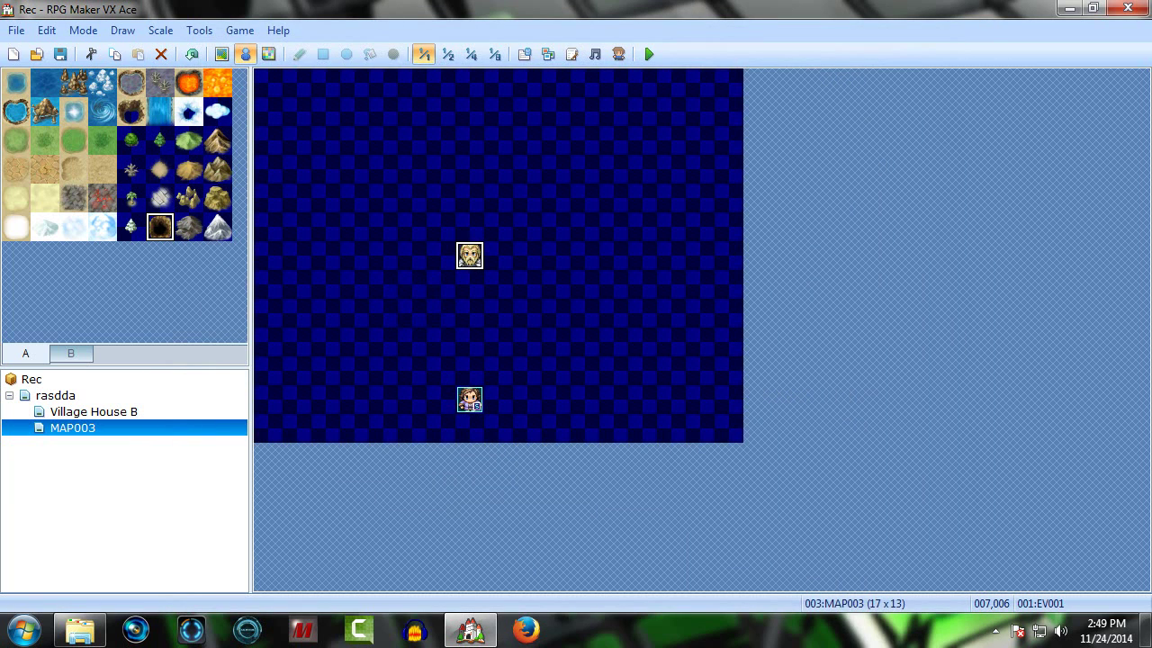
Step: Open the old man event on the map for editing and set its trigger to Autorun
click(648, 54)
right_click(470, 254)
click(527, 265)
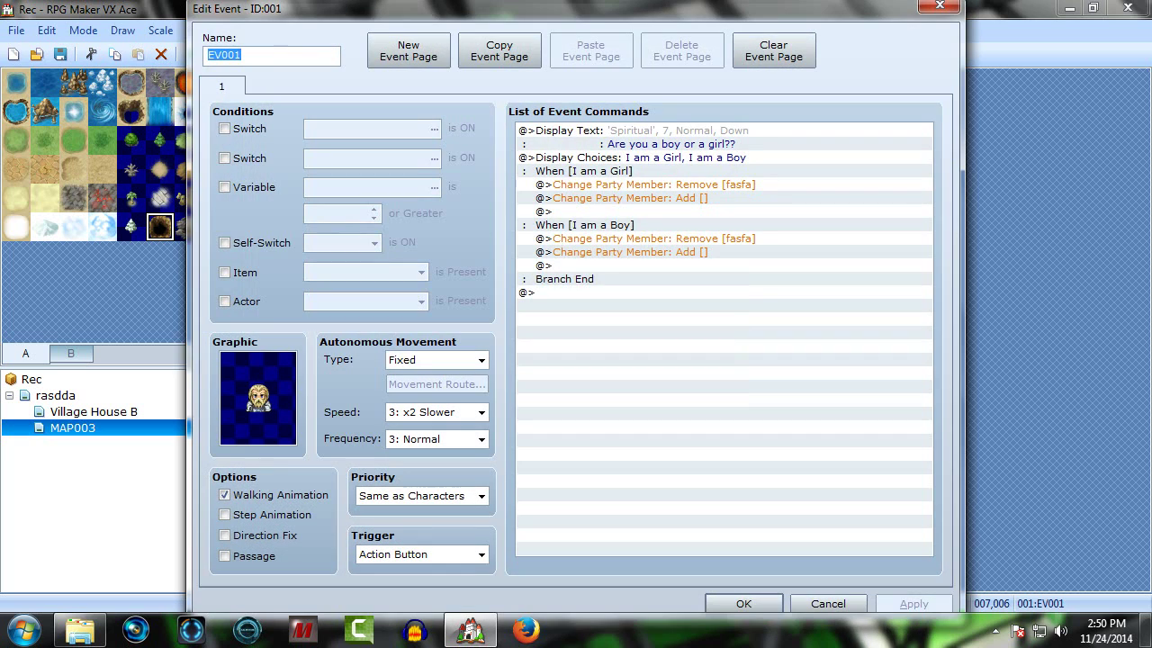
click(423, 555)
click(405, 613)
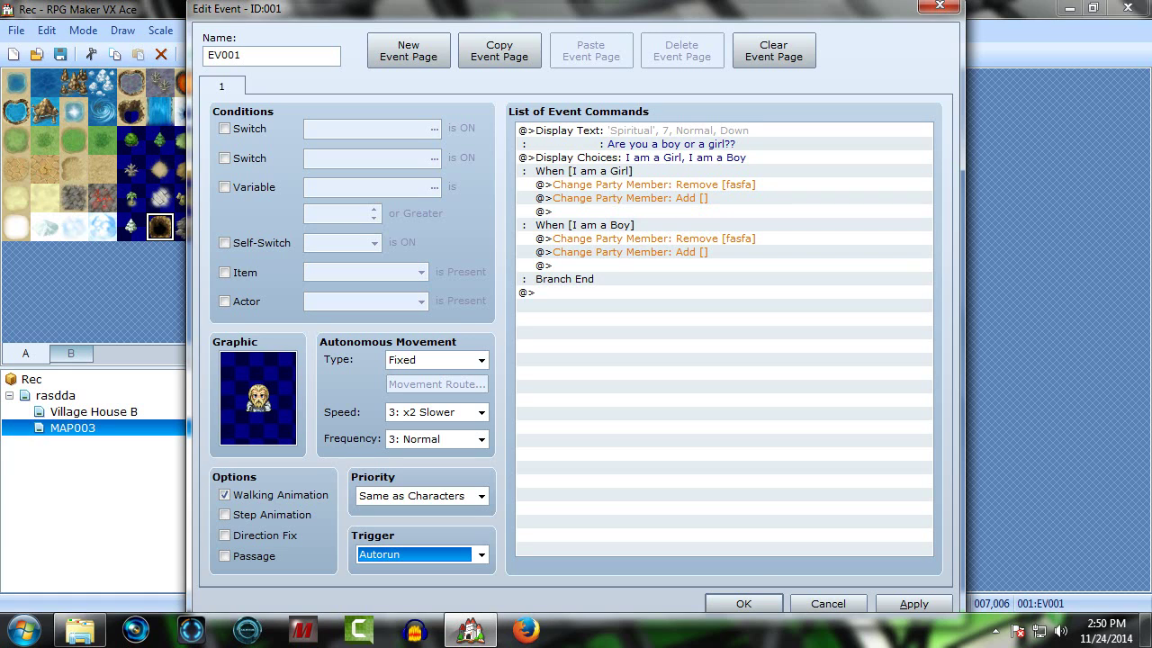
Step: Add a Name Input Processing command for actor 012 with a 6-character limit at the end of the "I am a Girl" branch
click(630, 212)
click(630, 266)
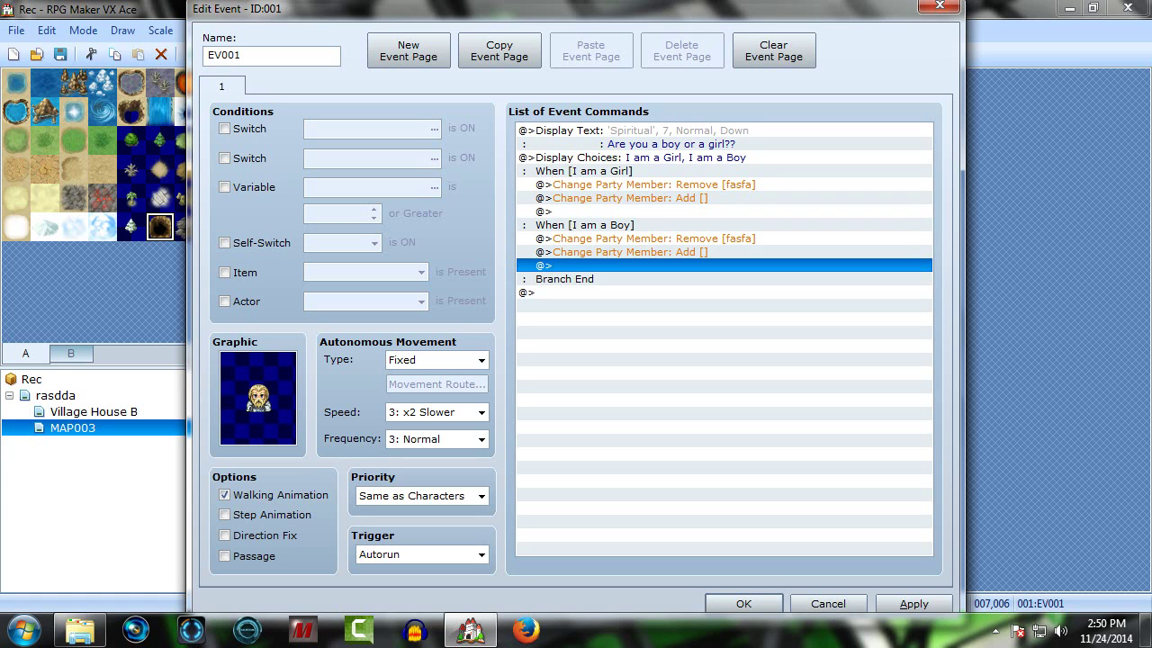
click(630, 211)
click(630, 265)
double_click(630, 212)
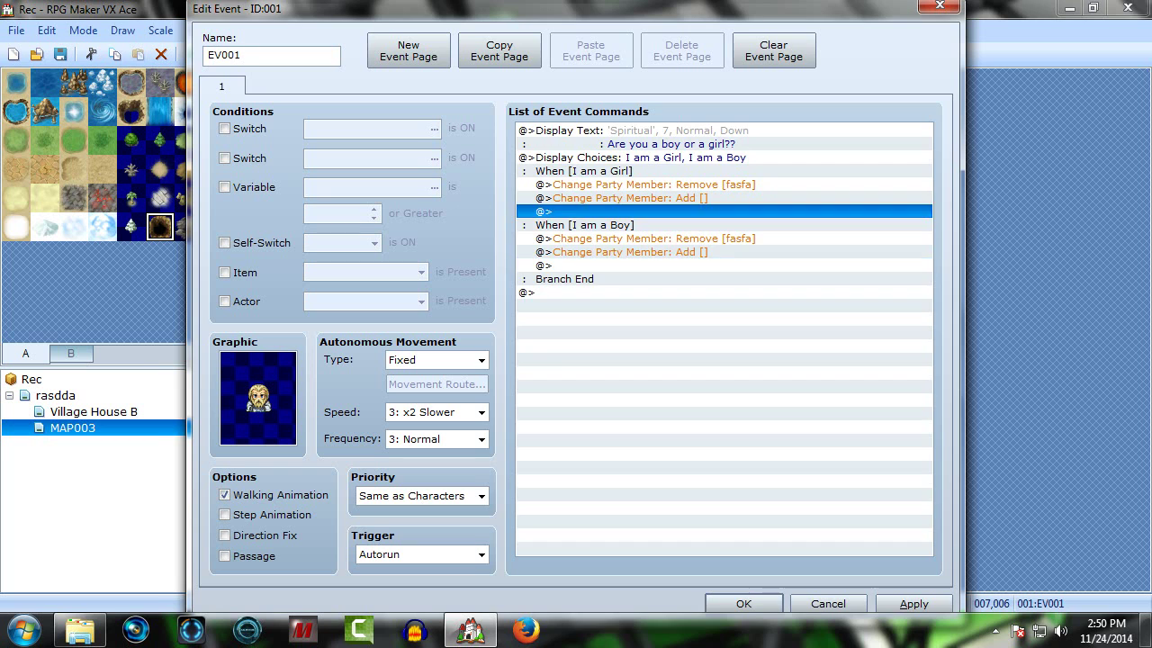
click(624, 98)
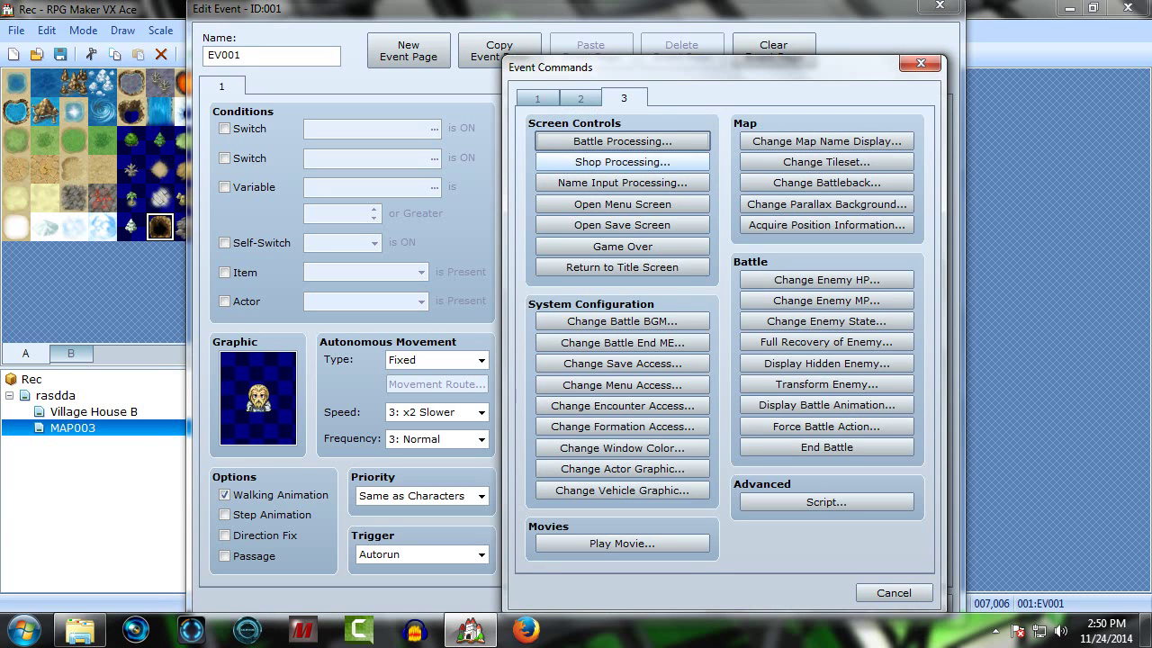
click(622, 183)
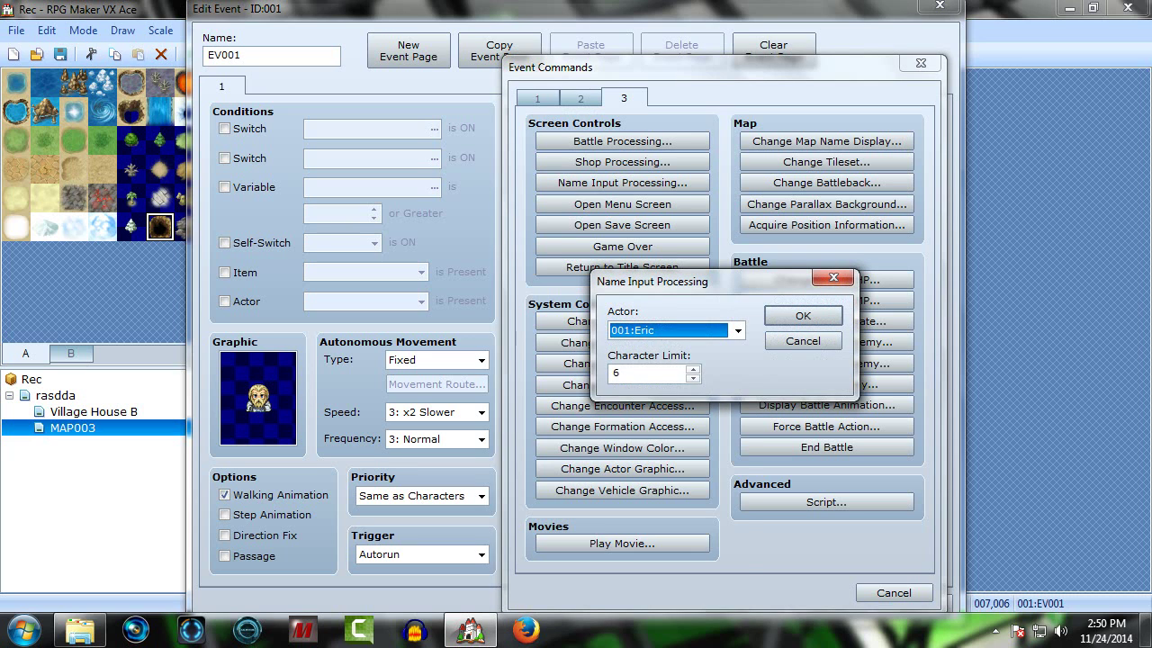
click(737, 330)
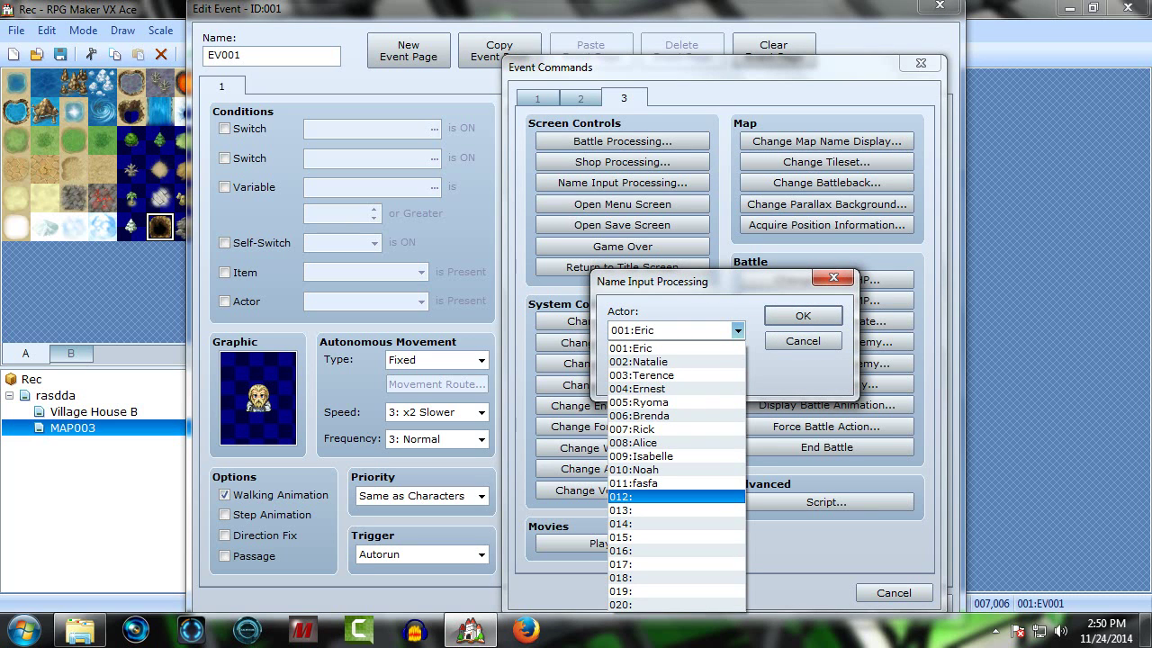
click(666, 497)
click(803, 316)
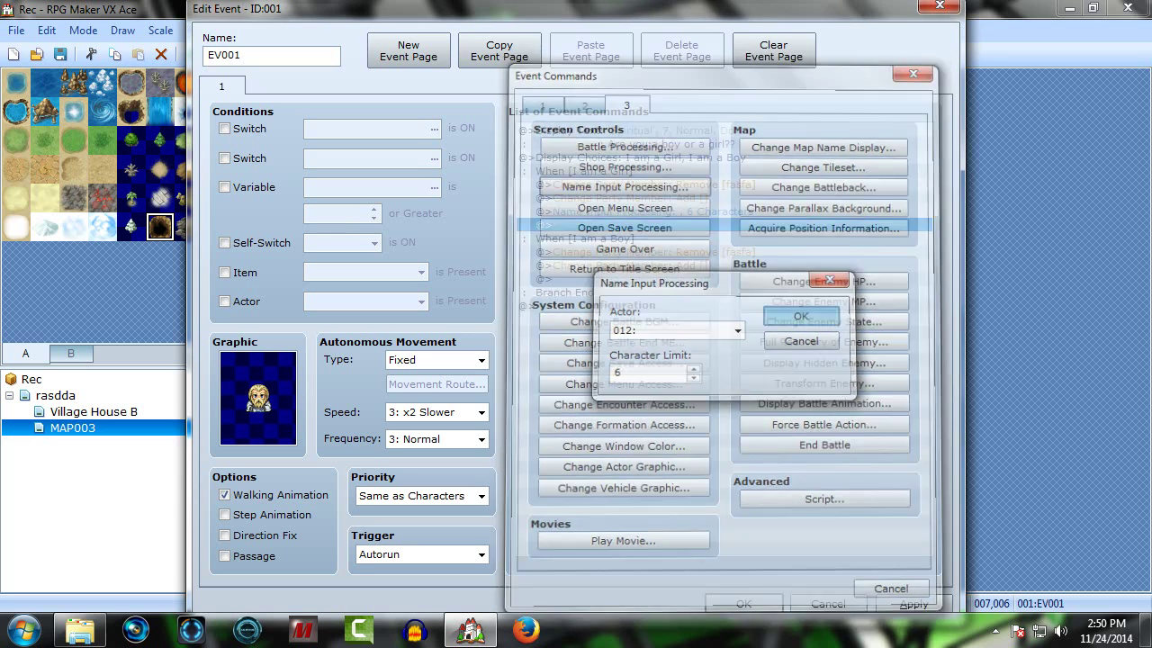
Step: Change the girl branch's Name Input Processing command to use actor 013
right_click(682, 212)
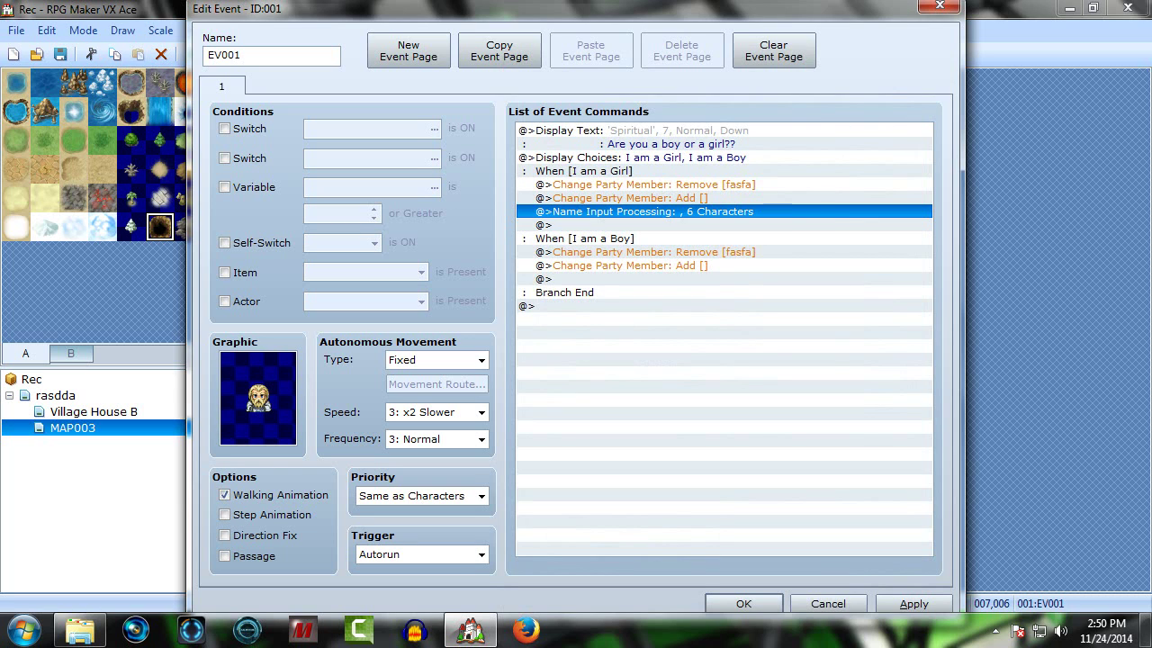
click(725, 246)
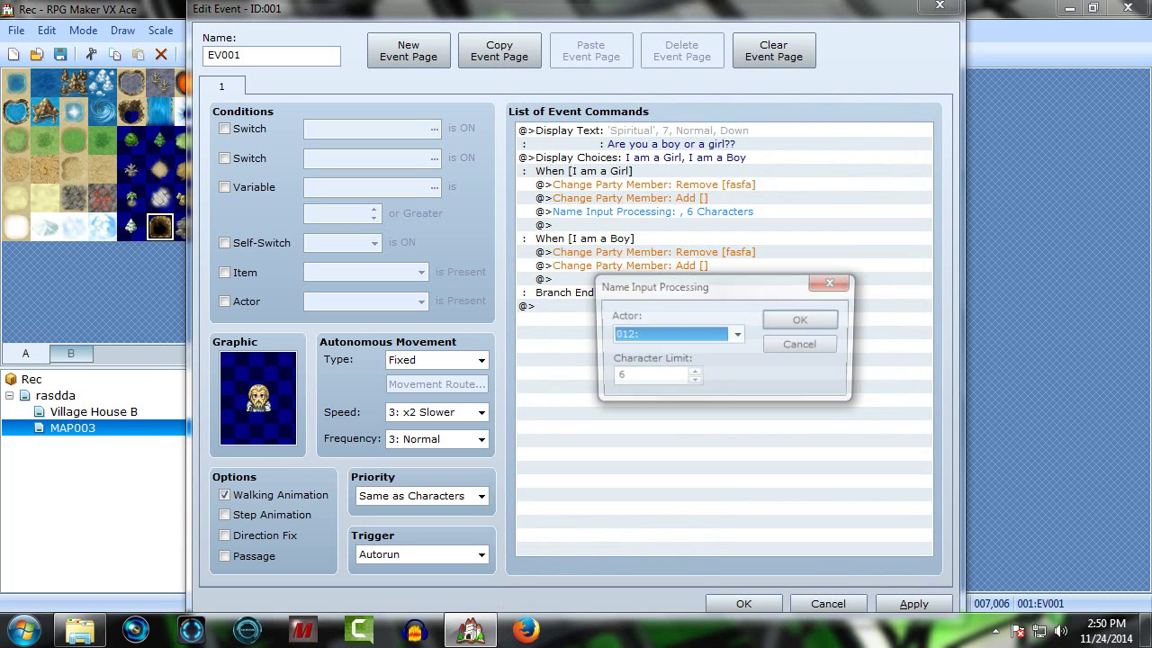
click(737, 334)
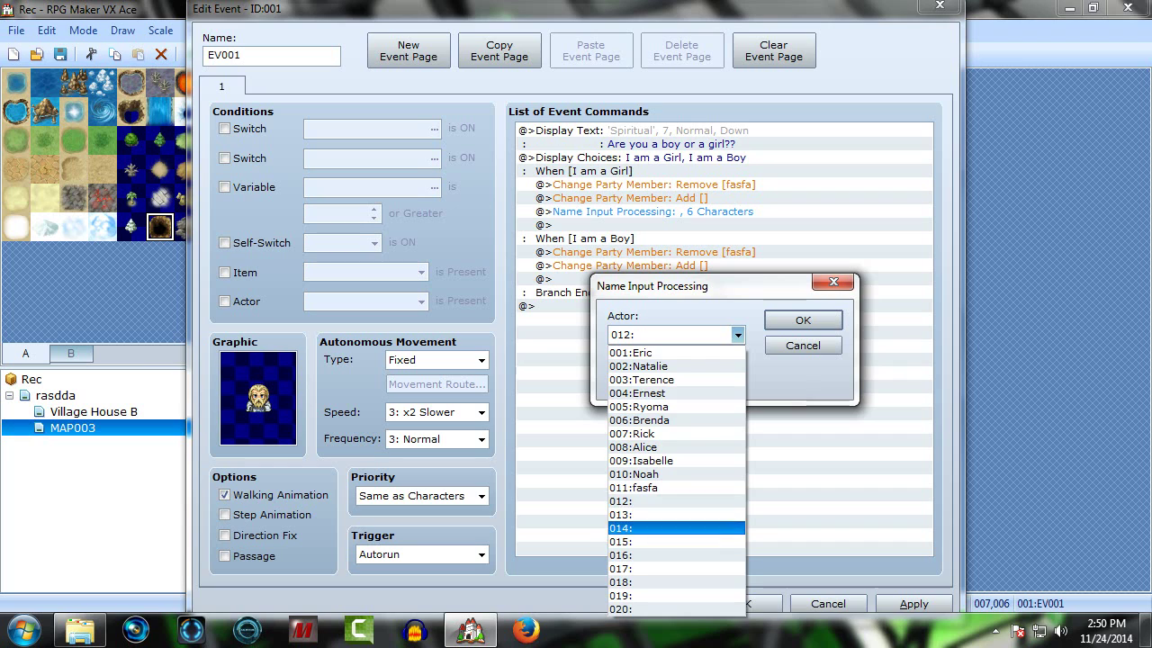
click(678, 514)
click(802, 321)
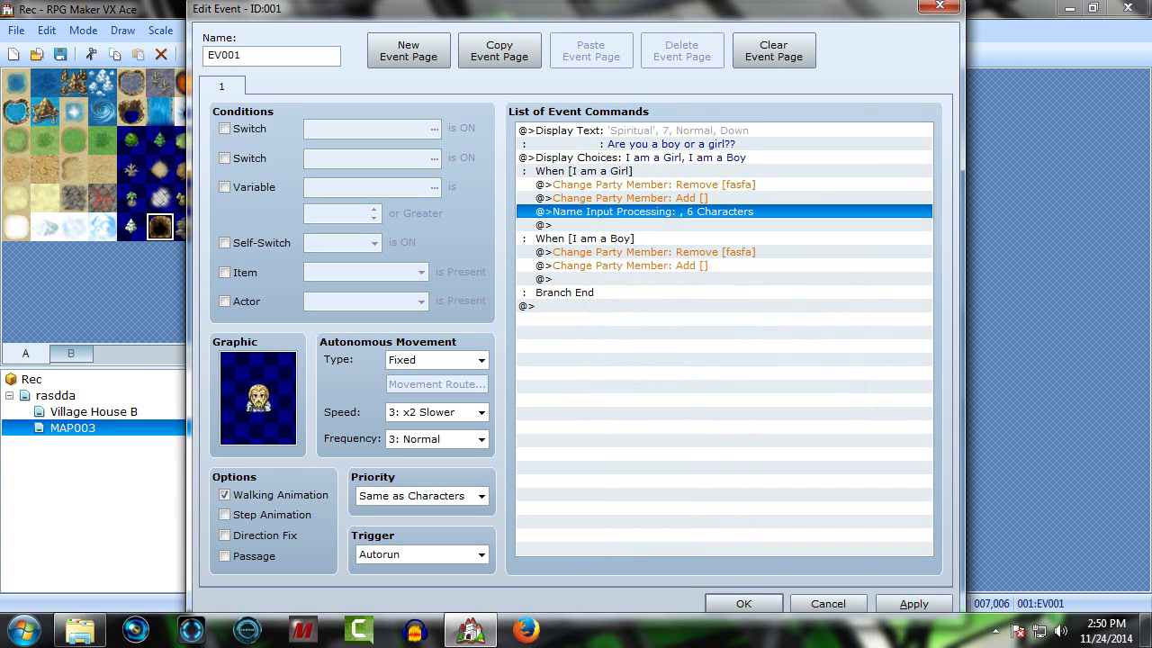
right_click(705, 213)
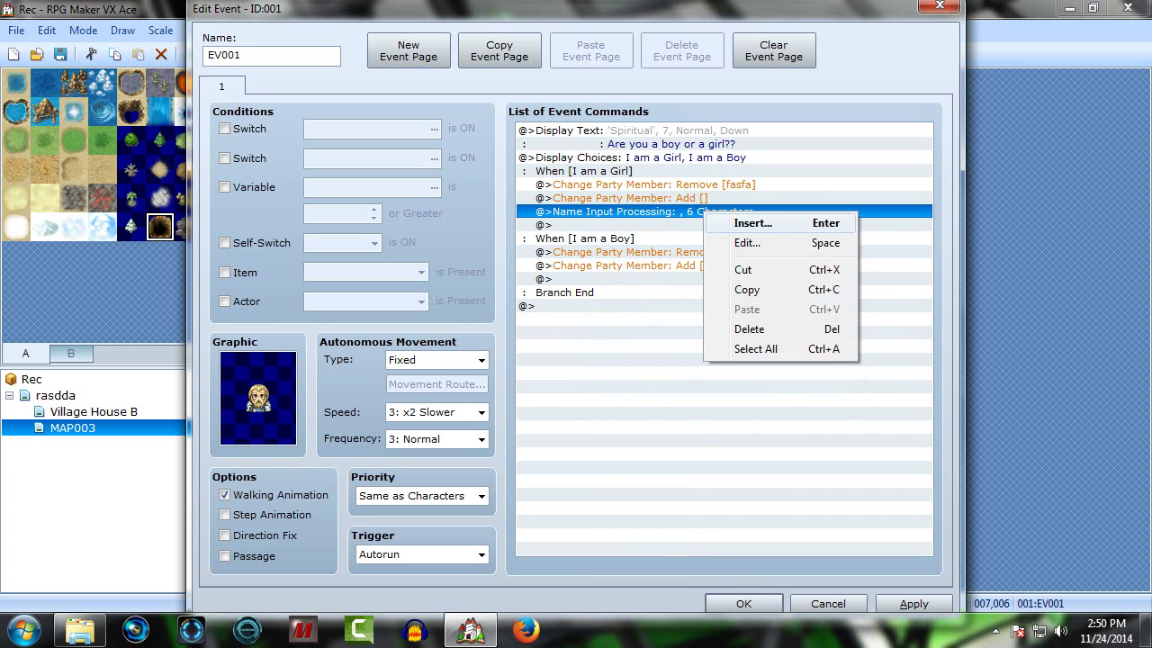
Step: Add a Name Input Processing command for actor 012 with a 6-character limit at the end of the "I am a Boy" branch
click(558, 279)
right_click(565, 280)
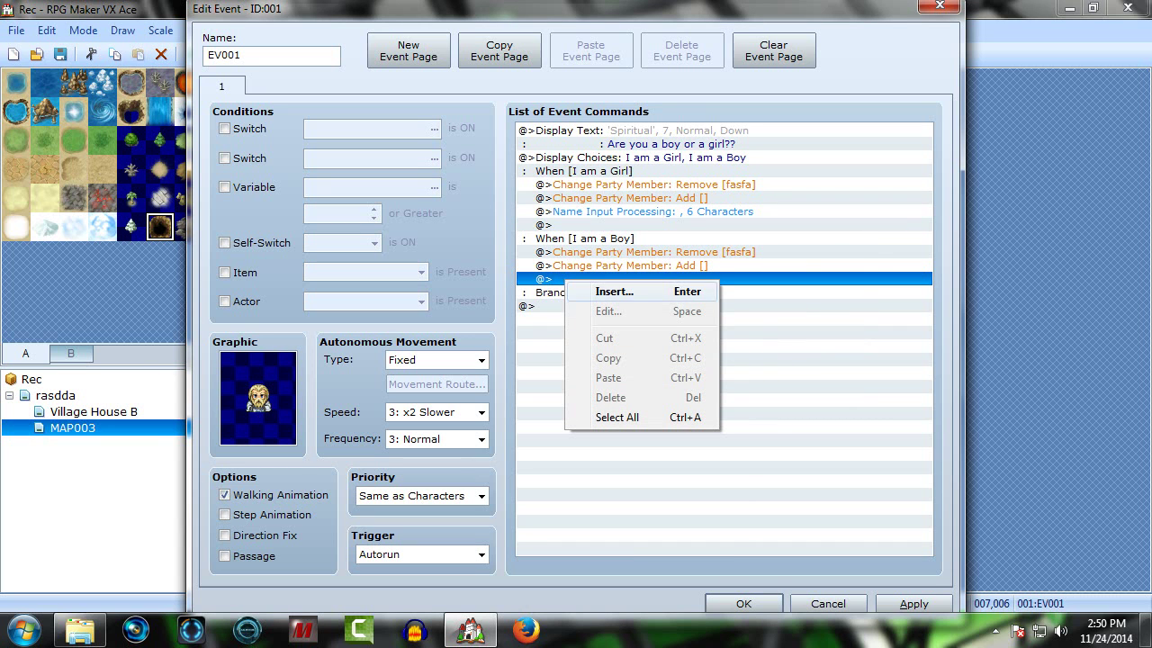
click(615, 291)
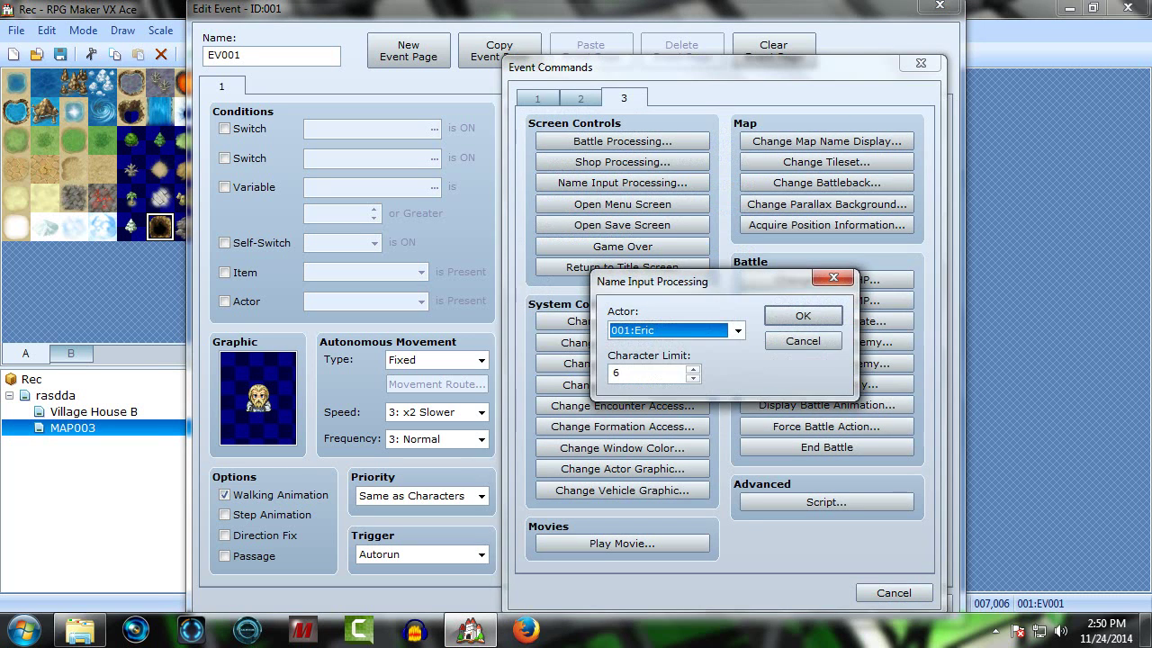
click(737, 330)
click(644, 496)
click(803, 316)
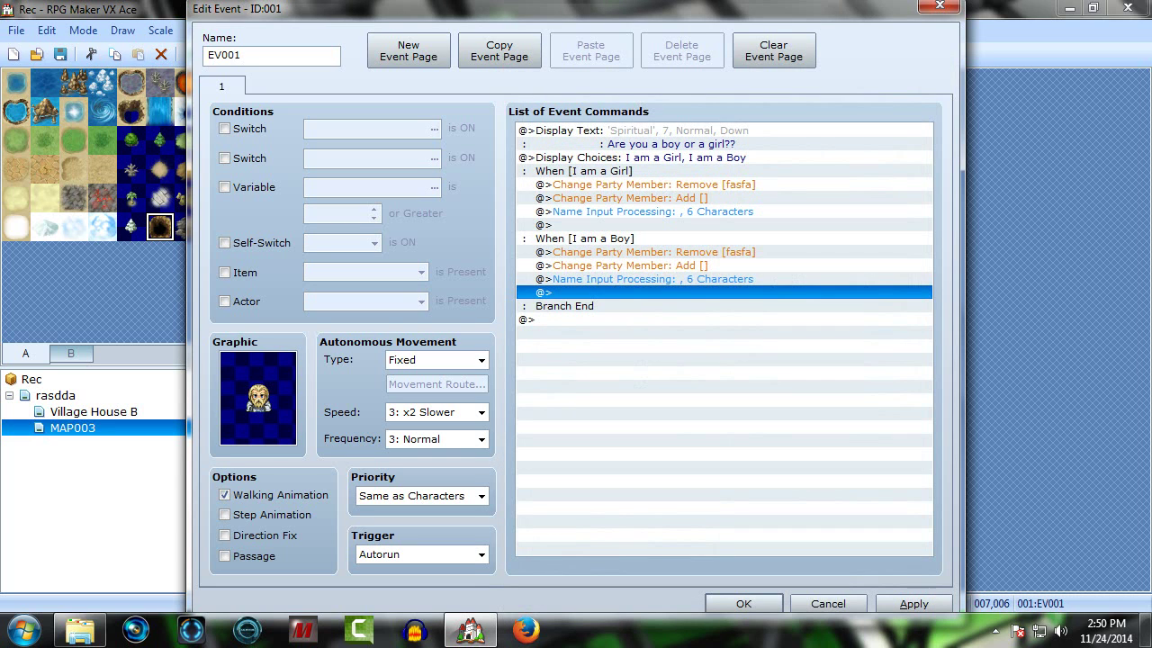
Step: Add the message "Welcome to the world" after the choice branches, using the bearded old man's face from the Spiritual set
double_click(621, 319)
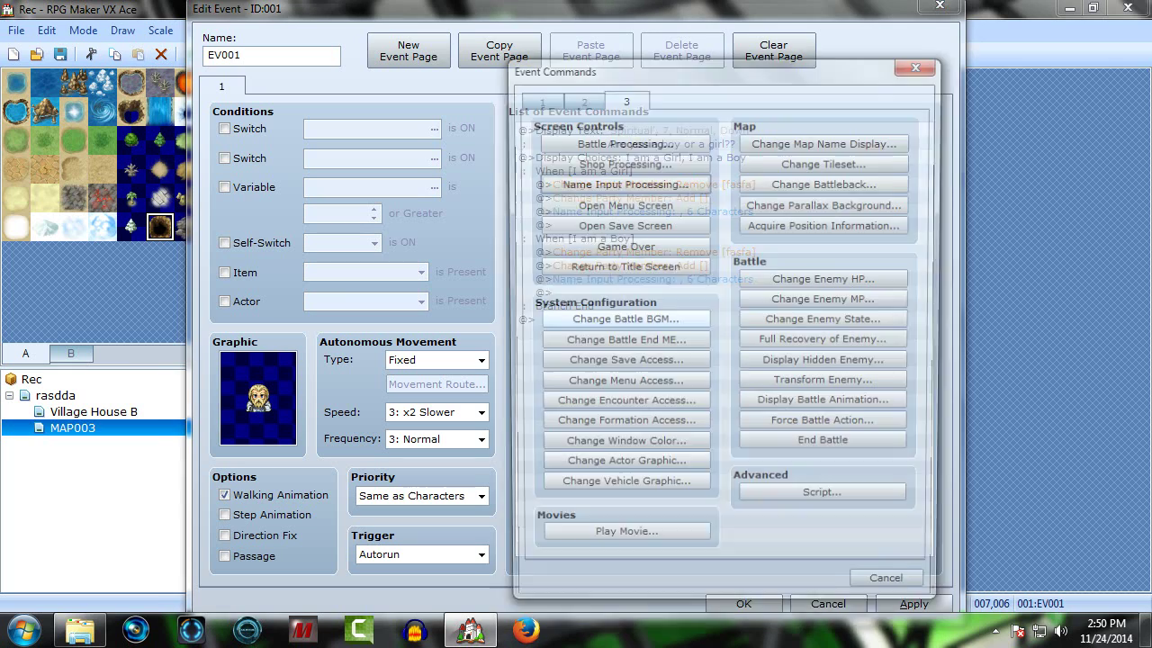
click(537, 98)
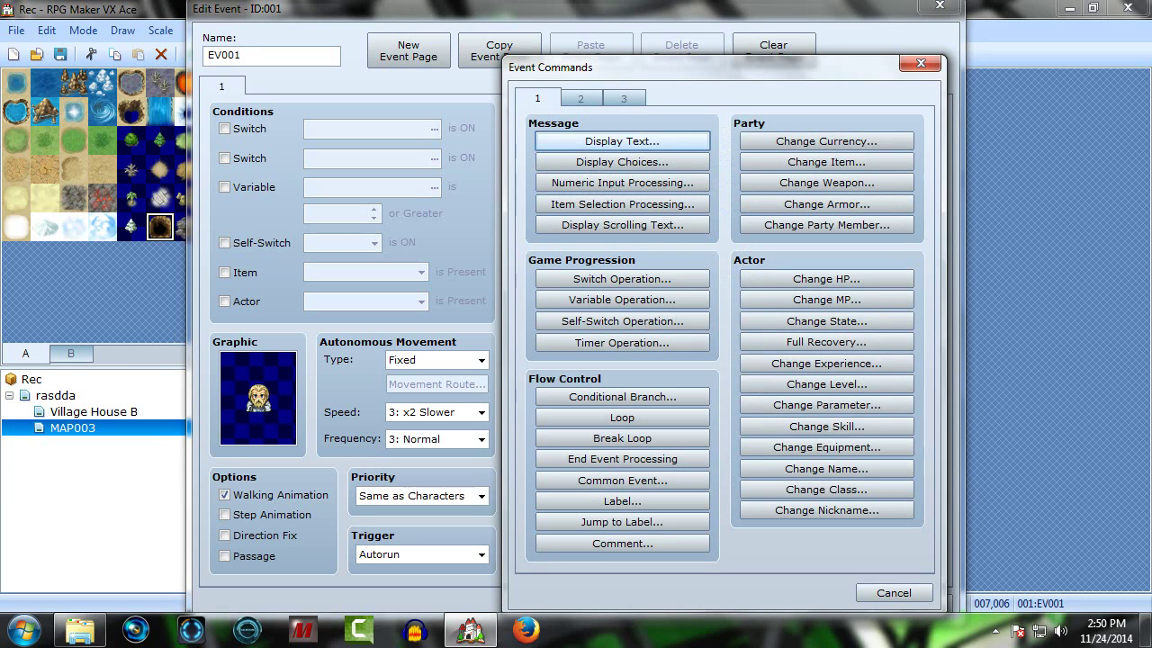
click(621, 141)
double_click(540, 322)
click(495, 355)
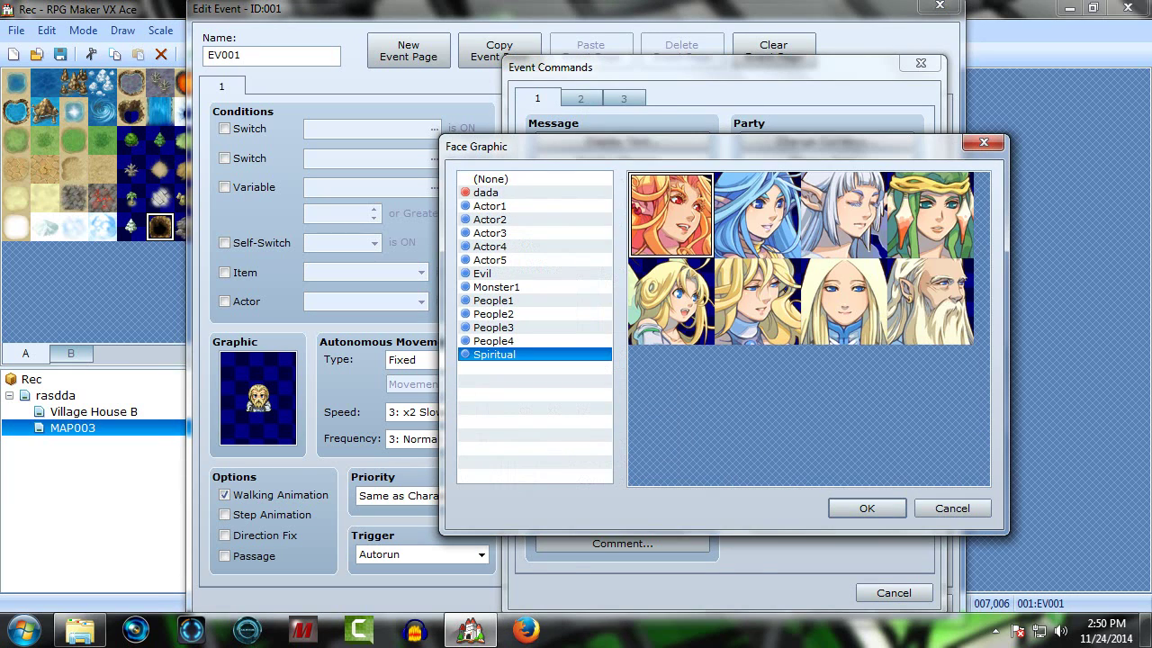
double_click(930, 302)
click(900, 304)
text(WE)
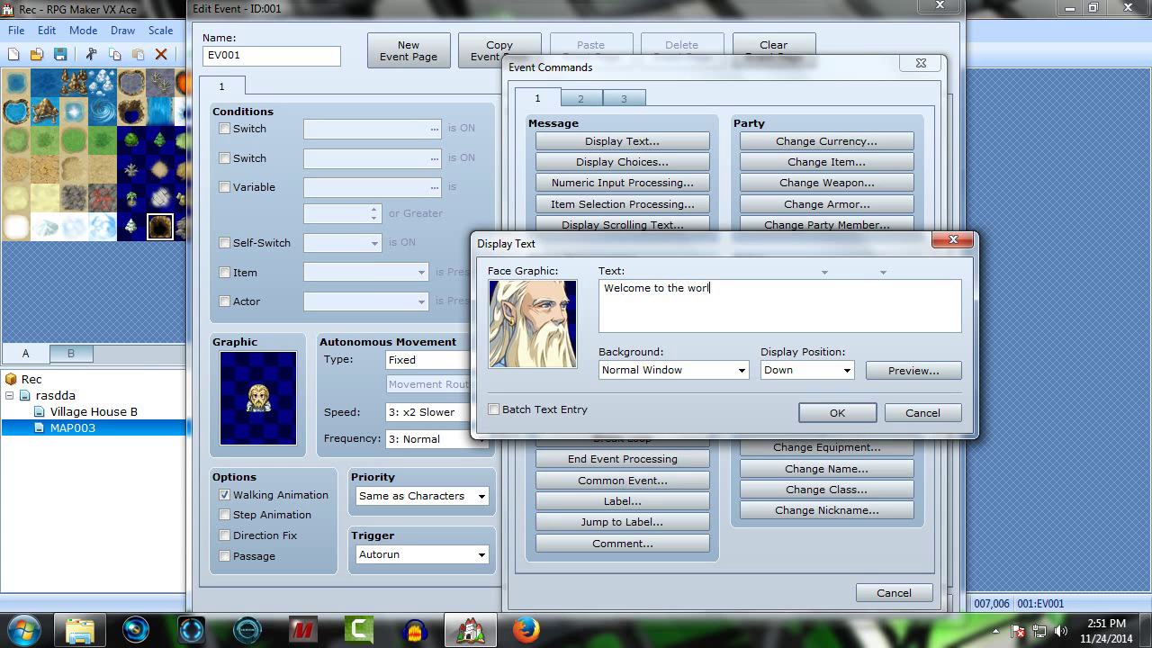
click(837, 413)
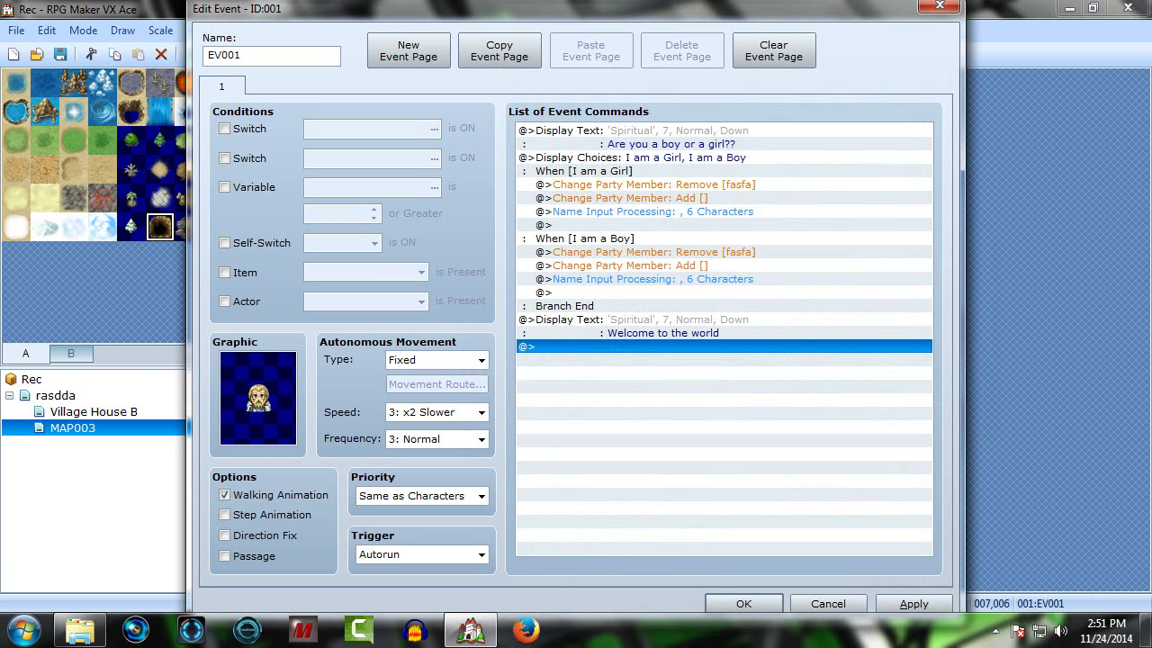
Step: Cut the Name Input Processing command from the "I am a Boy" branch
click(630, 266)
click(630, 279)
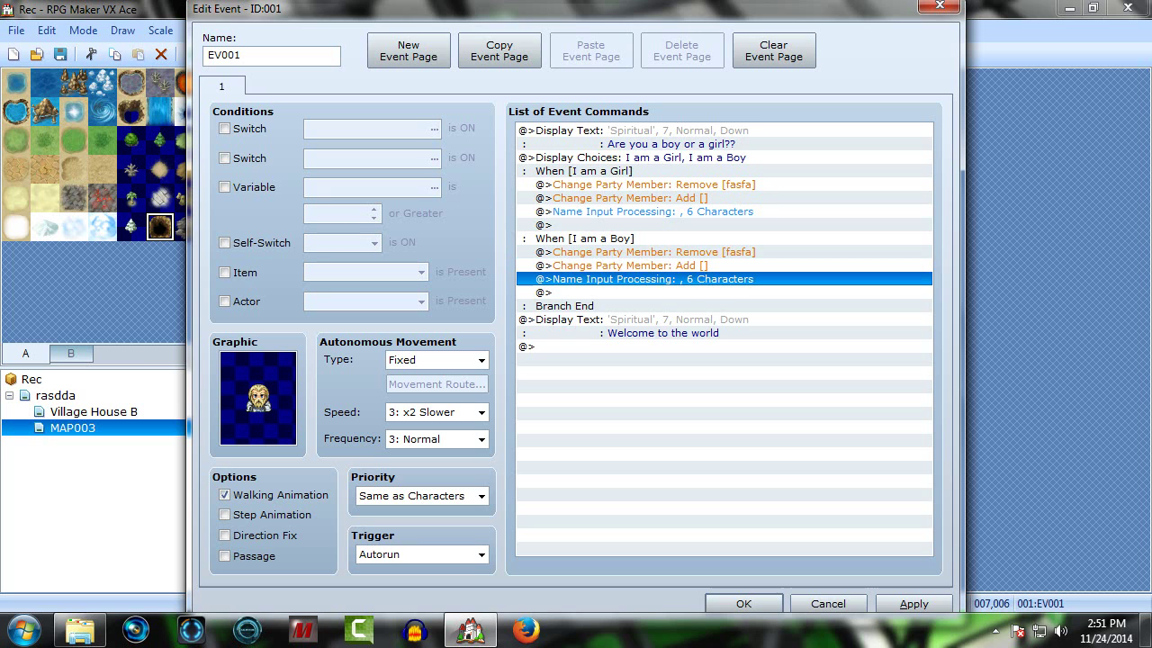
key(Delete)
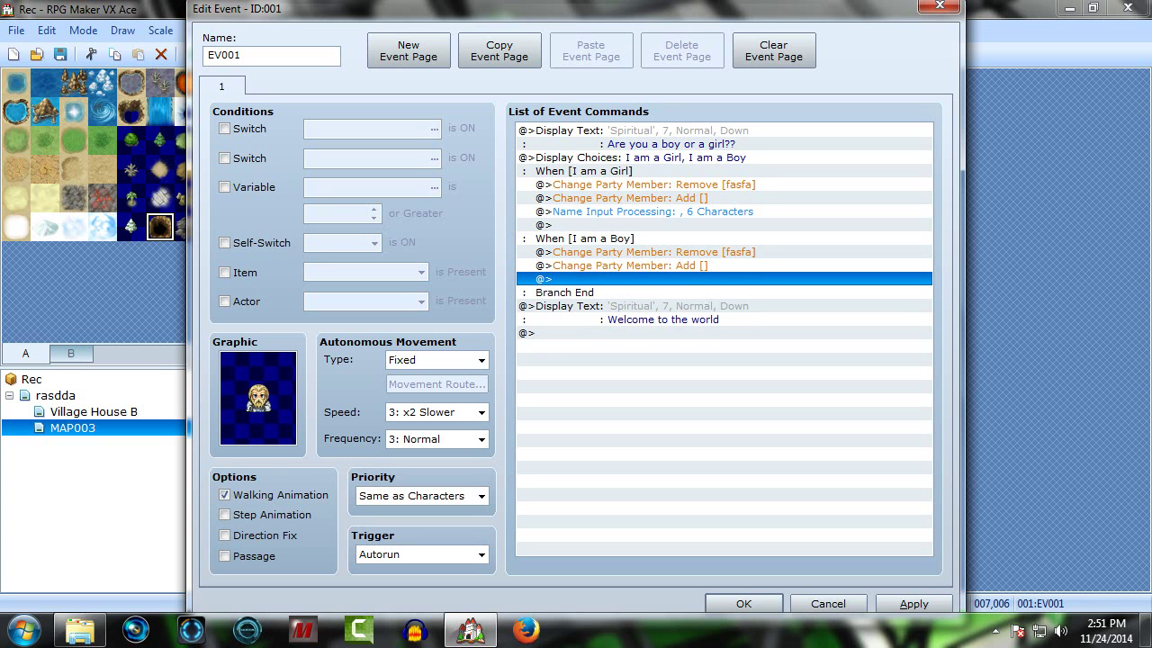
Step: Add the message "What is yor name??" with the old man's Spiritual face to the boy branch and paste the name input command after it
double_click(622, 279)
click(622, 141)
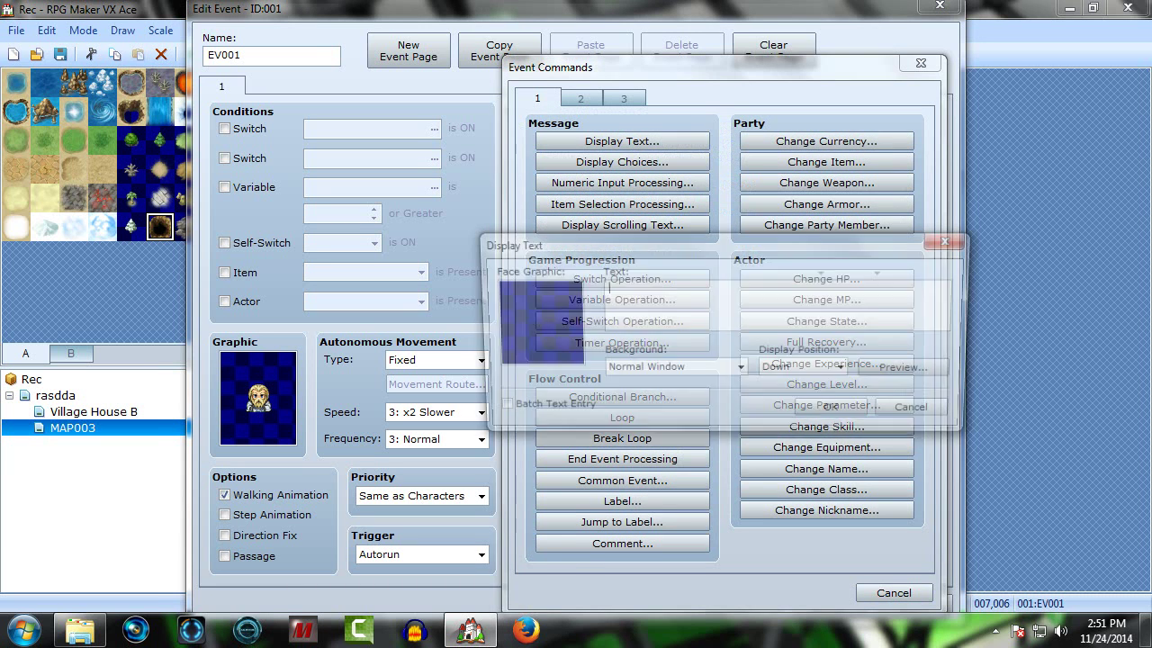
text(What is yor name)
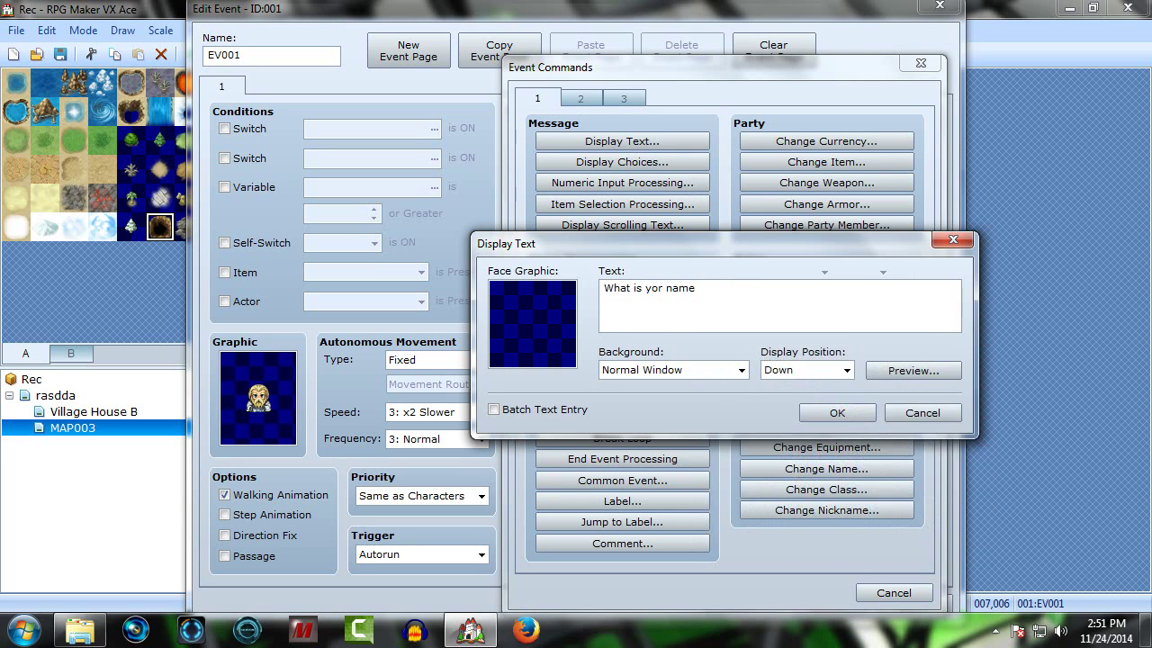
double_click(532, 324)
click(494, 354)
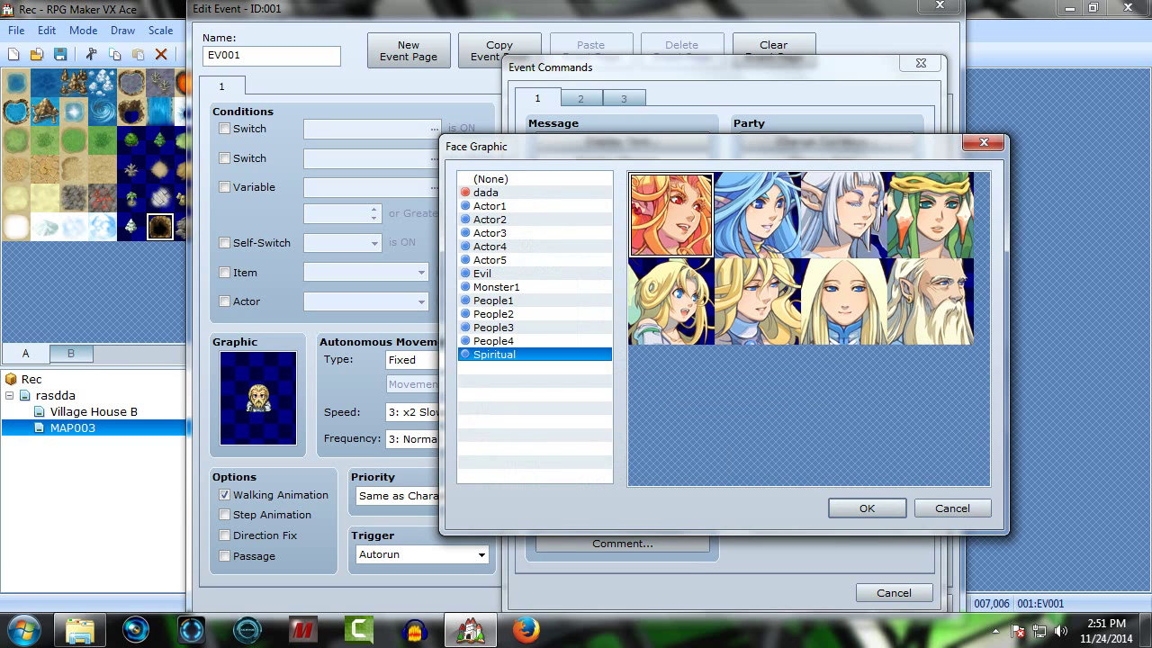
double_click(930, 301)
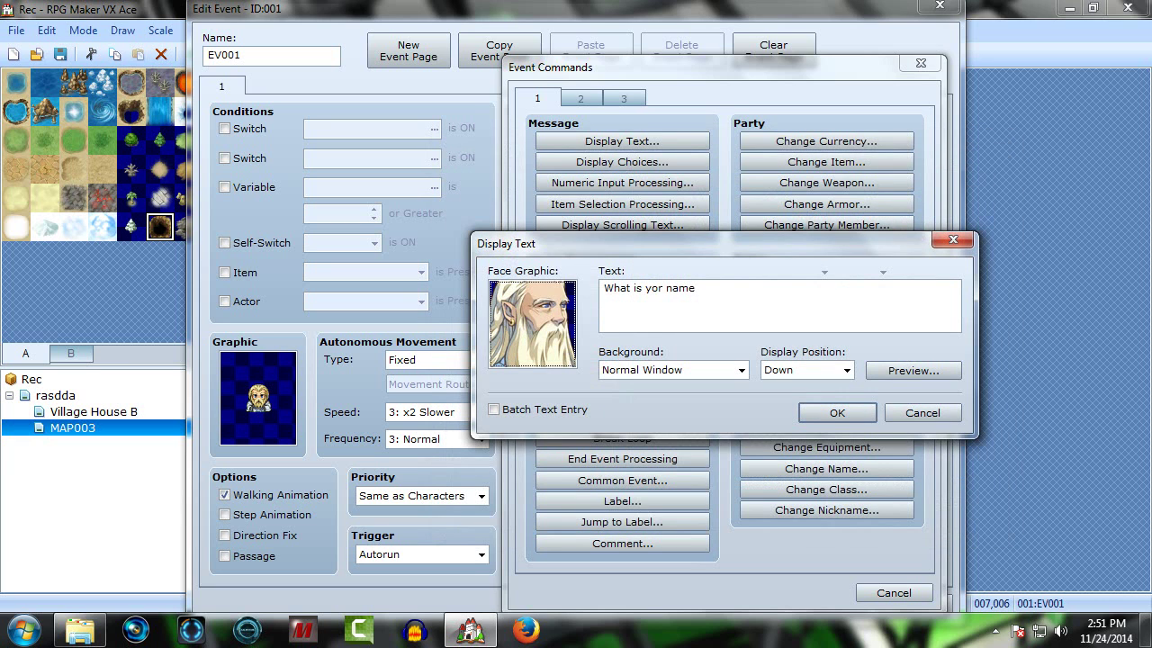
text(>)
text(?)
click(837, 412)
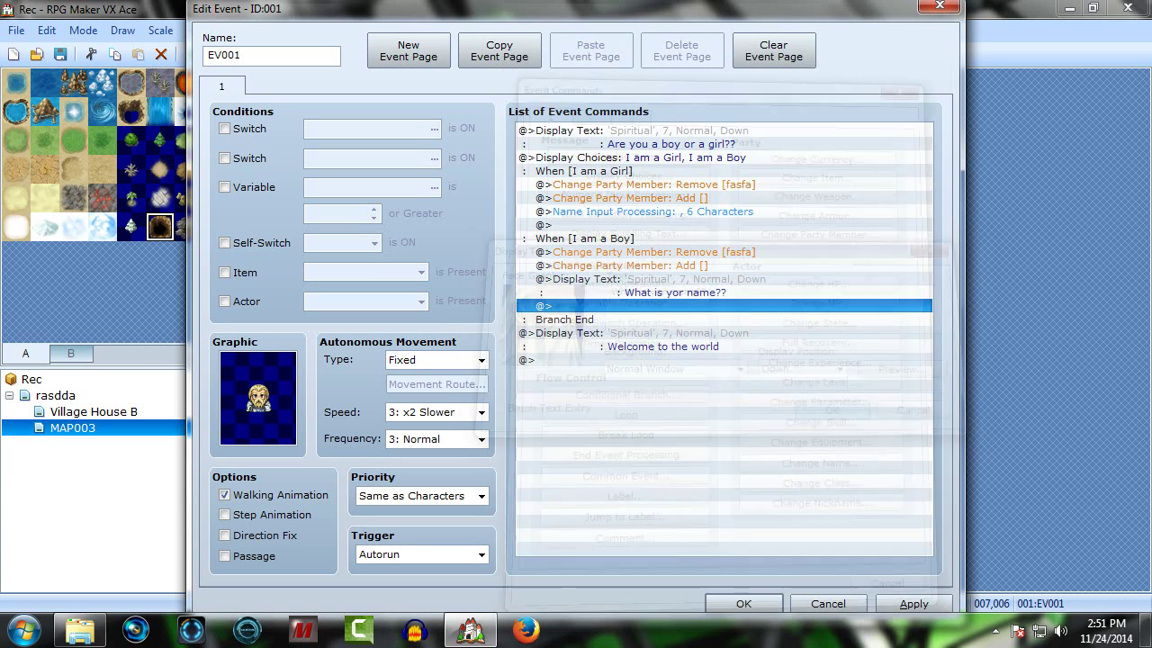
key(ctrl+v)
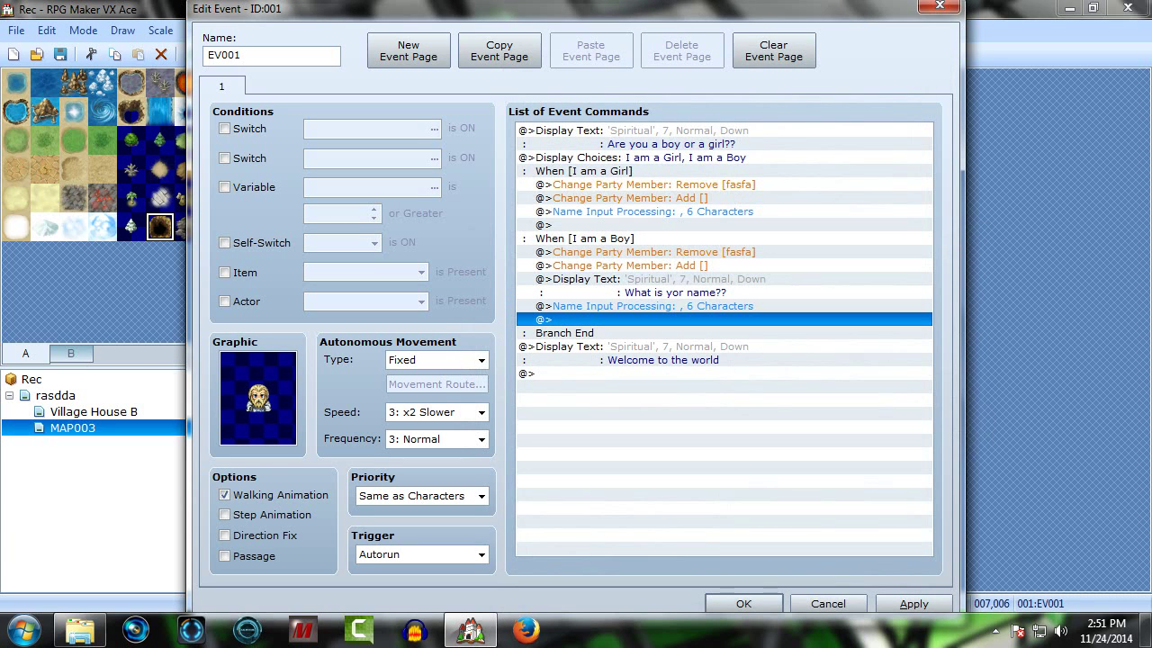
Step: Cut the Name Input Processing command from the "I am a Girl" branch
click(666, 360)
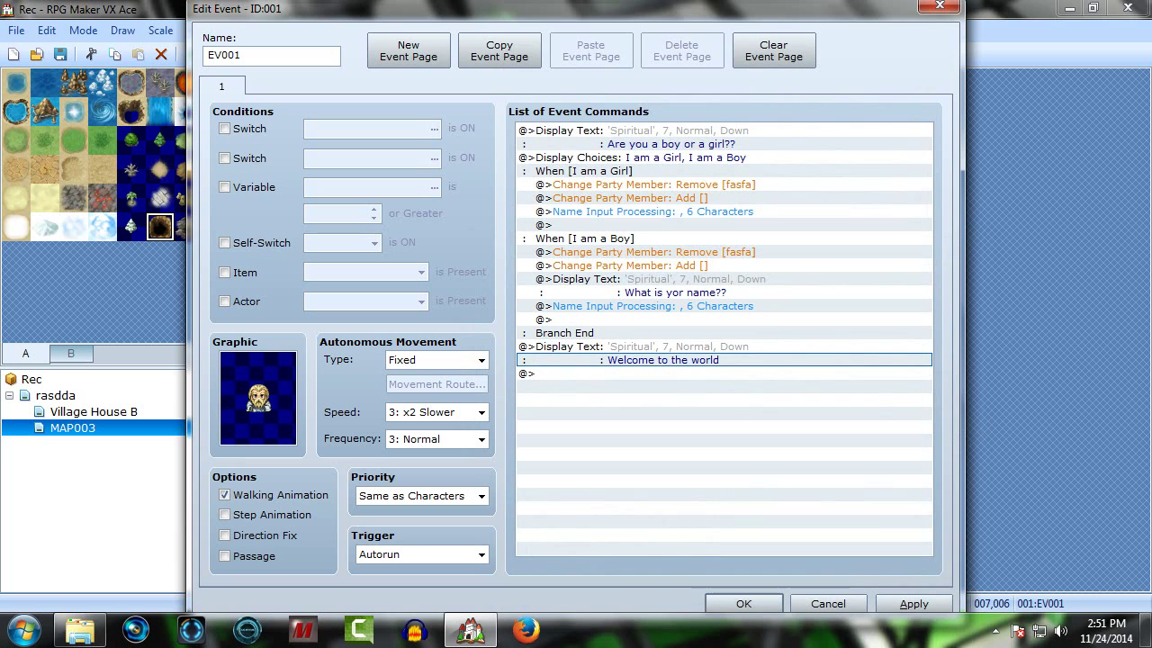
click(666, 211)
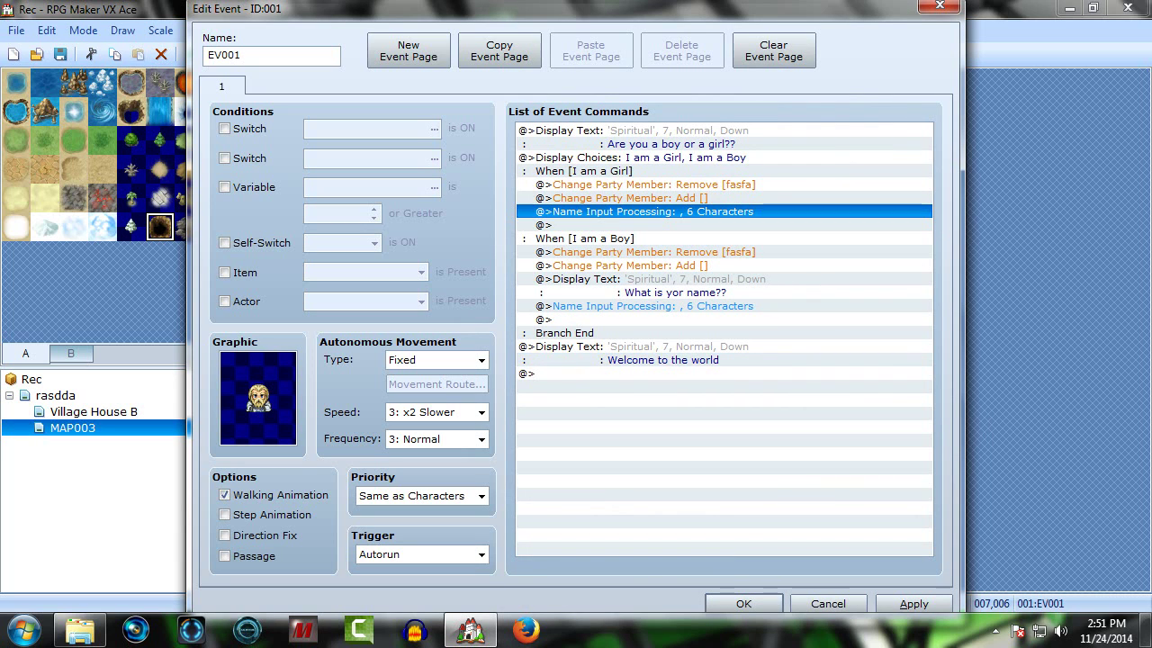
key(Delete)
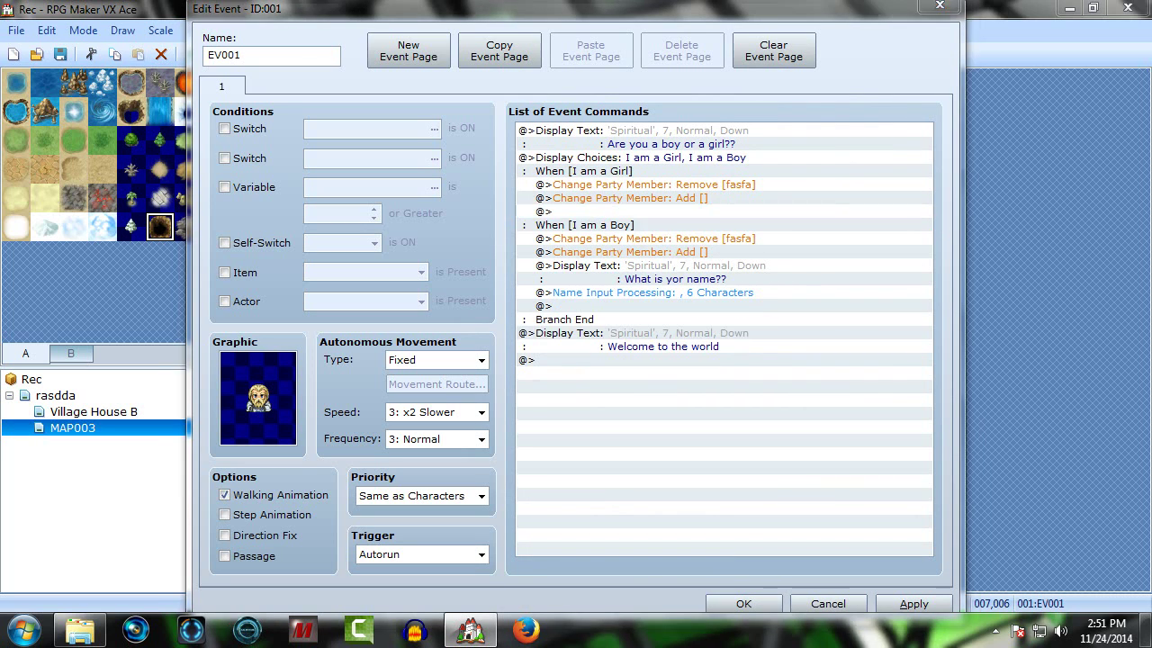
Step: Add the message "What is your name??" with the old man's Spiritual face to the girl branch and paste the name input command after it
double_click(666, 211)
click(622, 141)
double_click(535, 324)
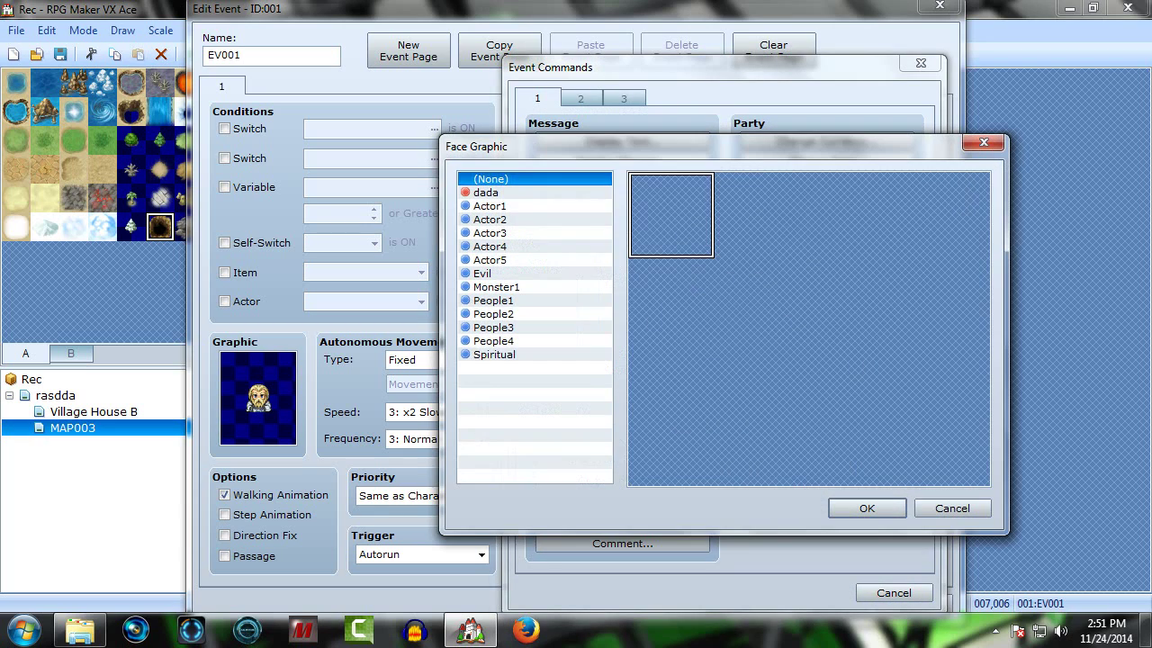
double_click(930, 302)
click(810, 306)
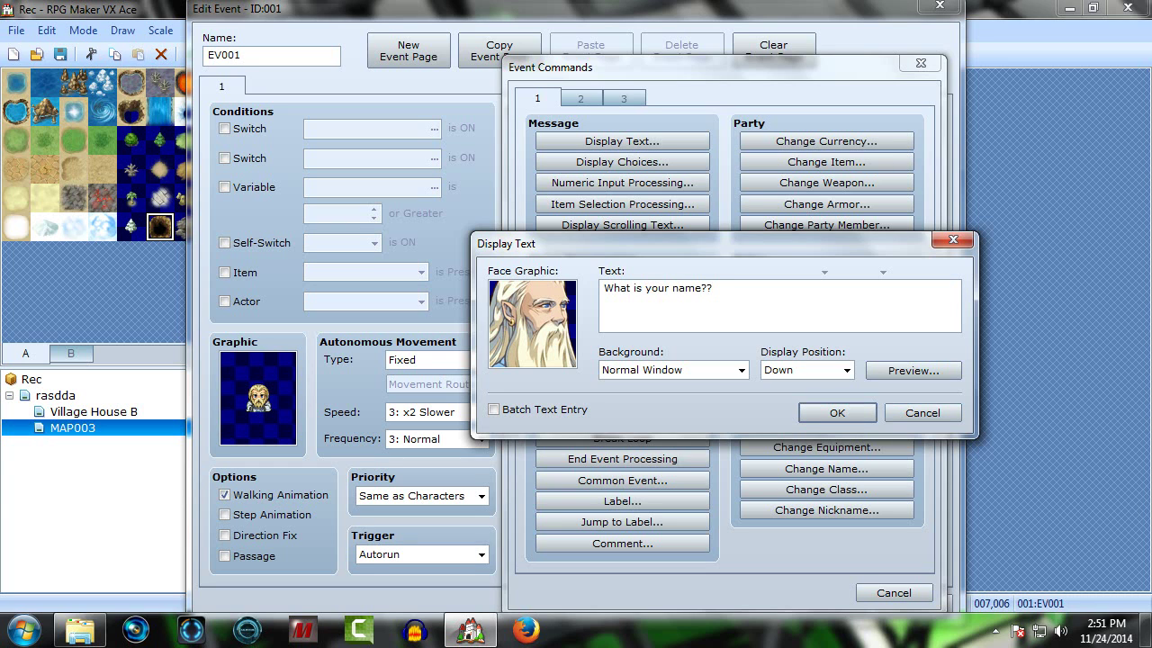
click(837, 412)
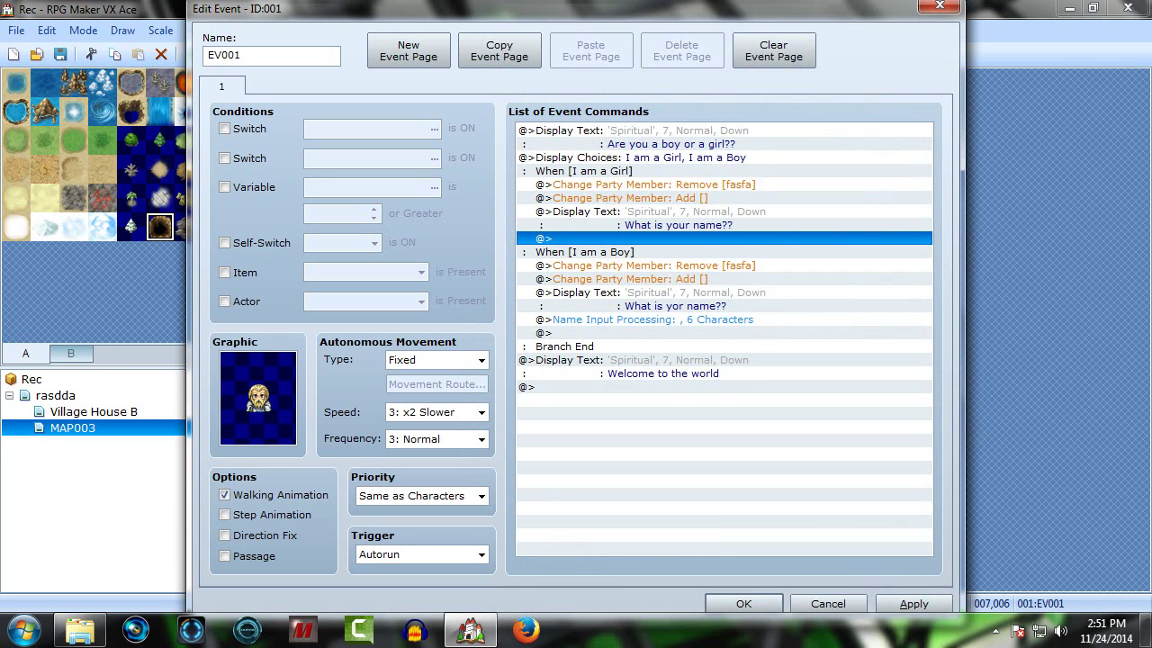
key(ctrl+v)
Step: Add a Teleport command to map rasdda at (008,009) after the "Welcome to the world" message and accept the event changes
click(662, 387)
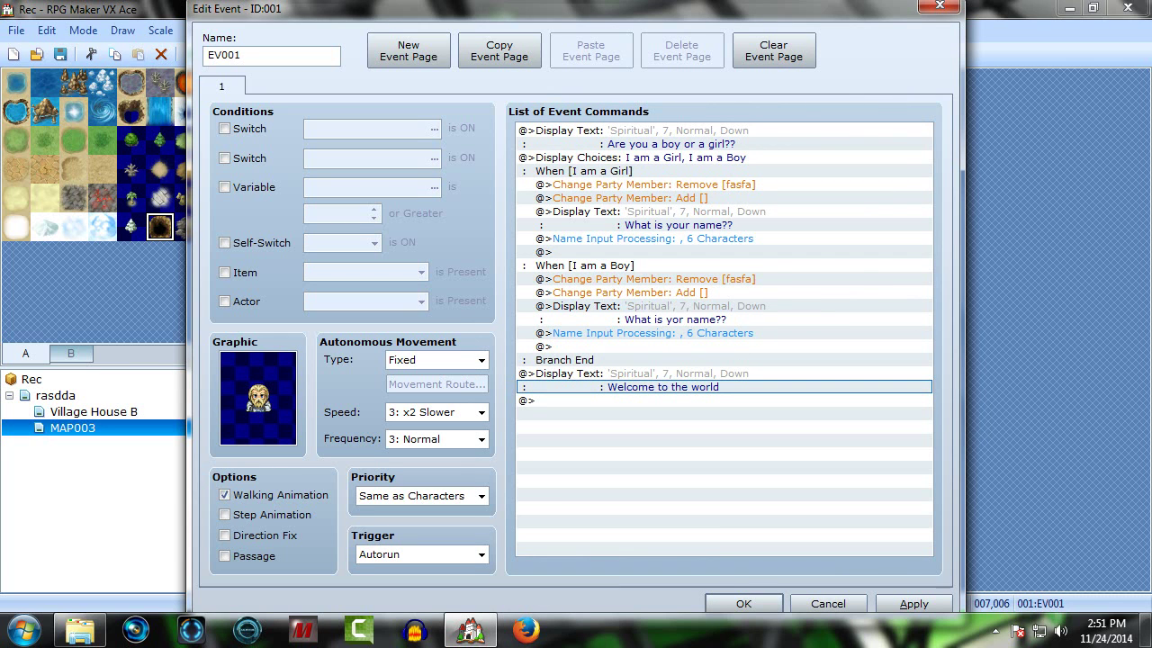
double_click(650, 401)
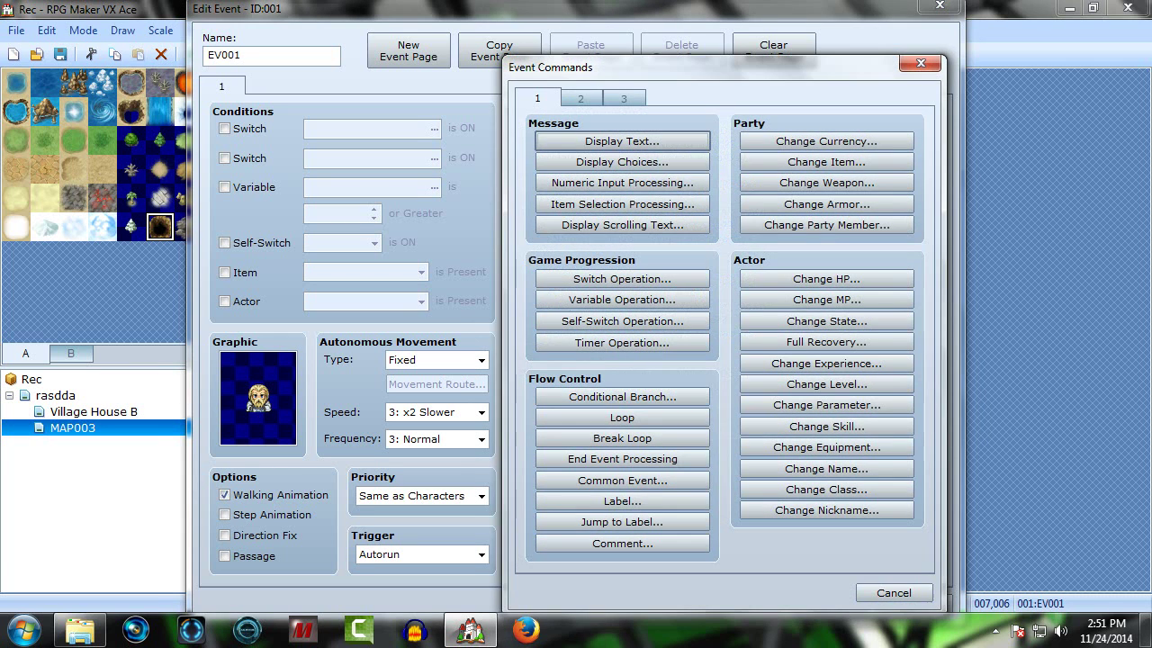
click(580, 98)
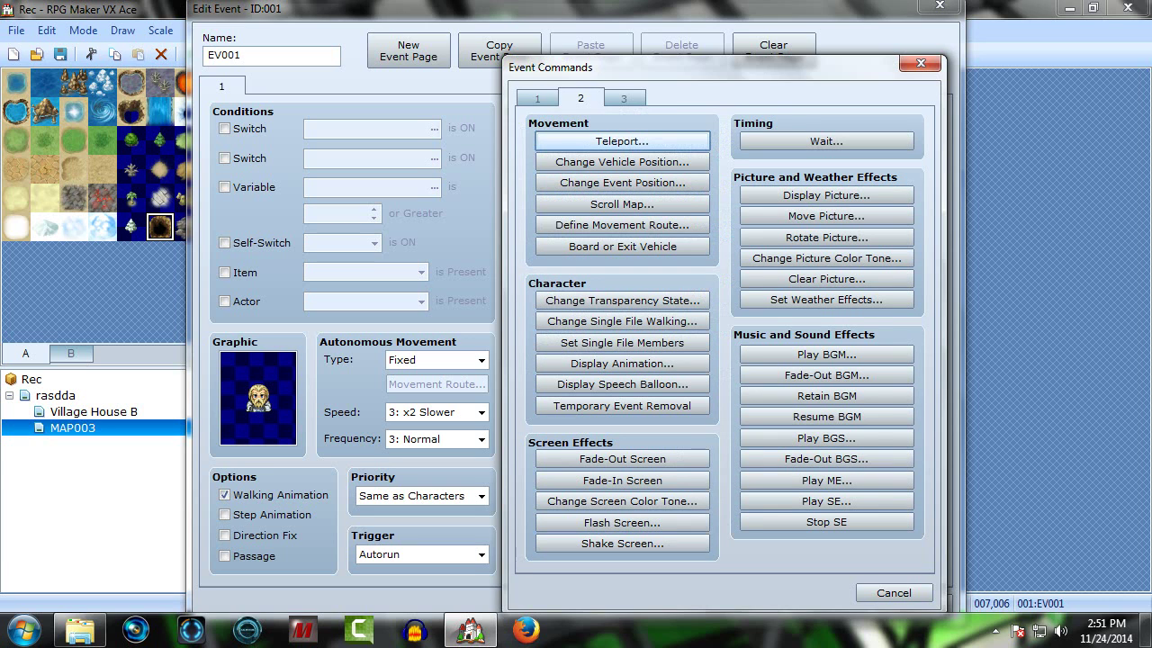
click(622, 142)
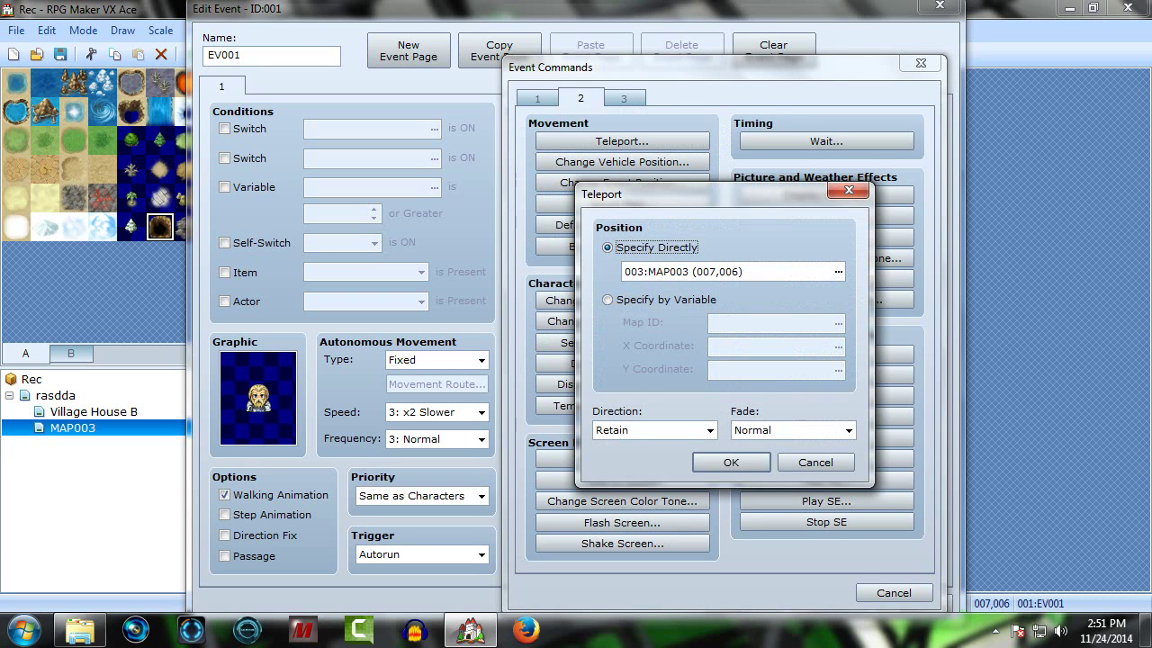
click(837, 272)
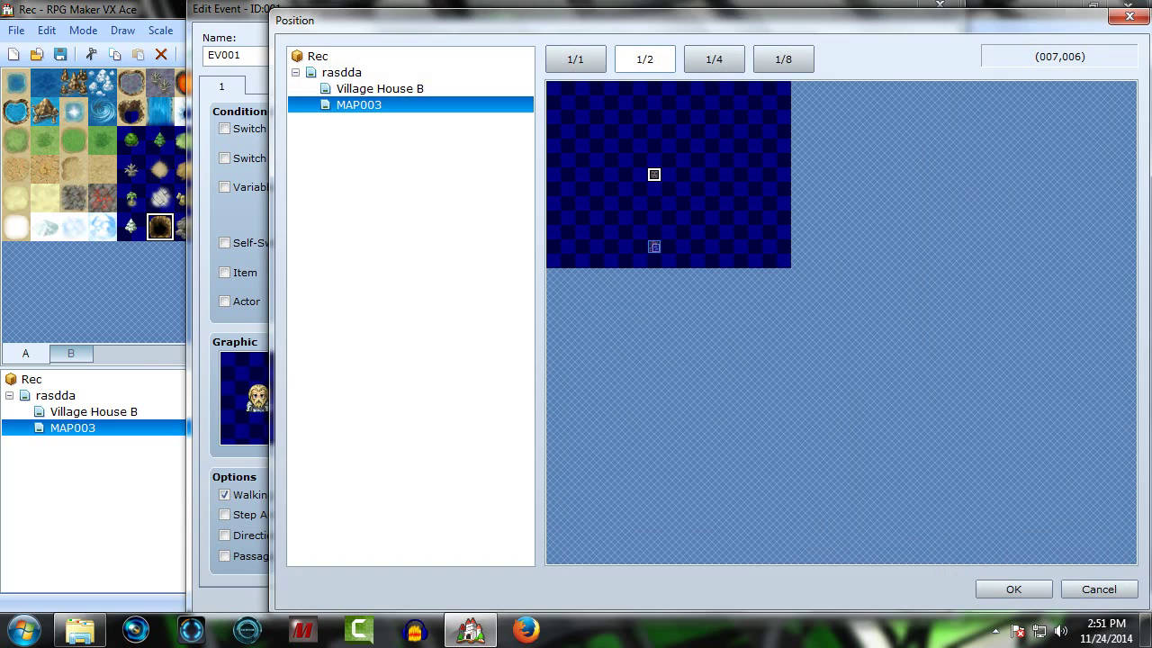
click(342, 73)
click(668, 217)
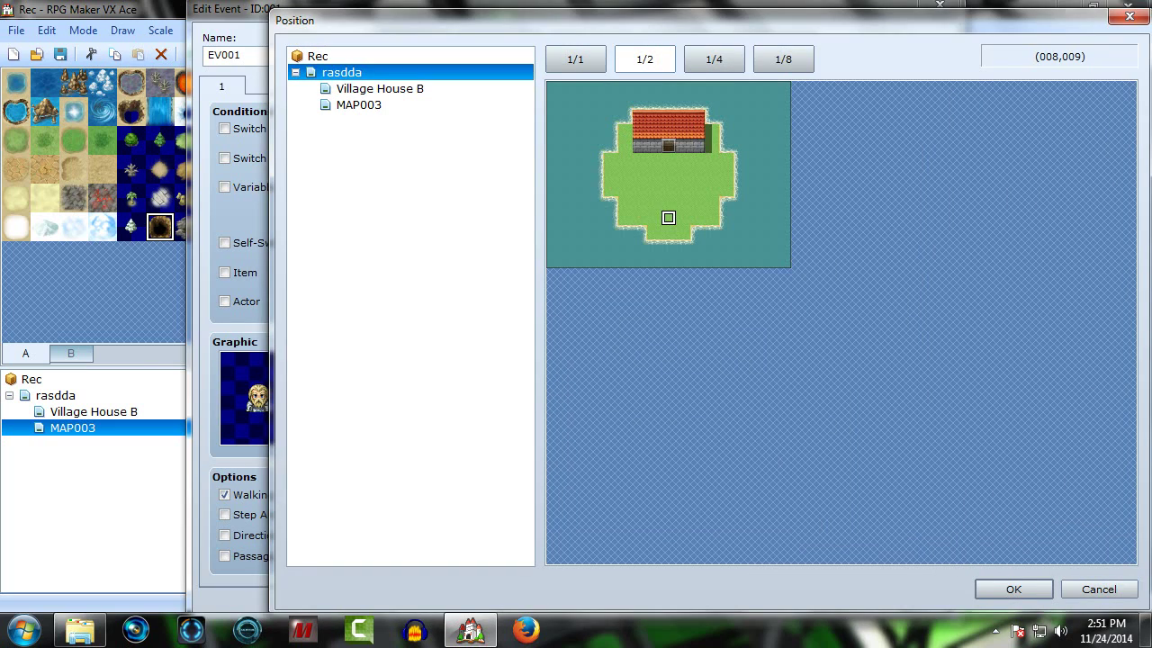
click(1013, 588)
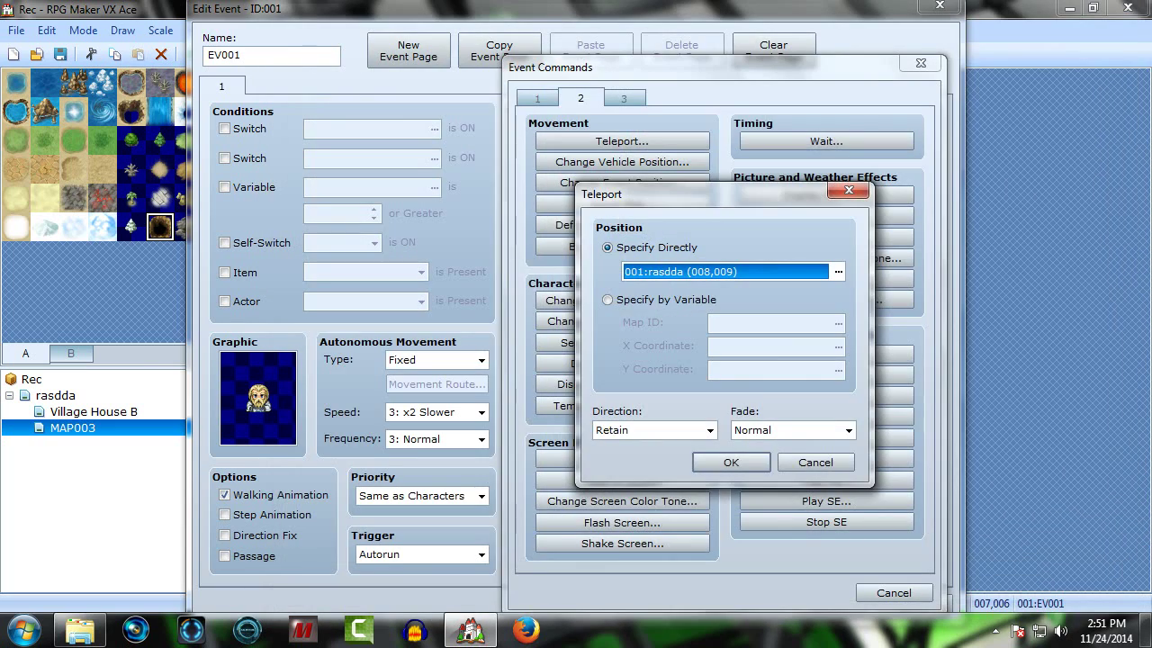
click(731, 462)
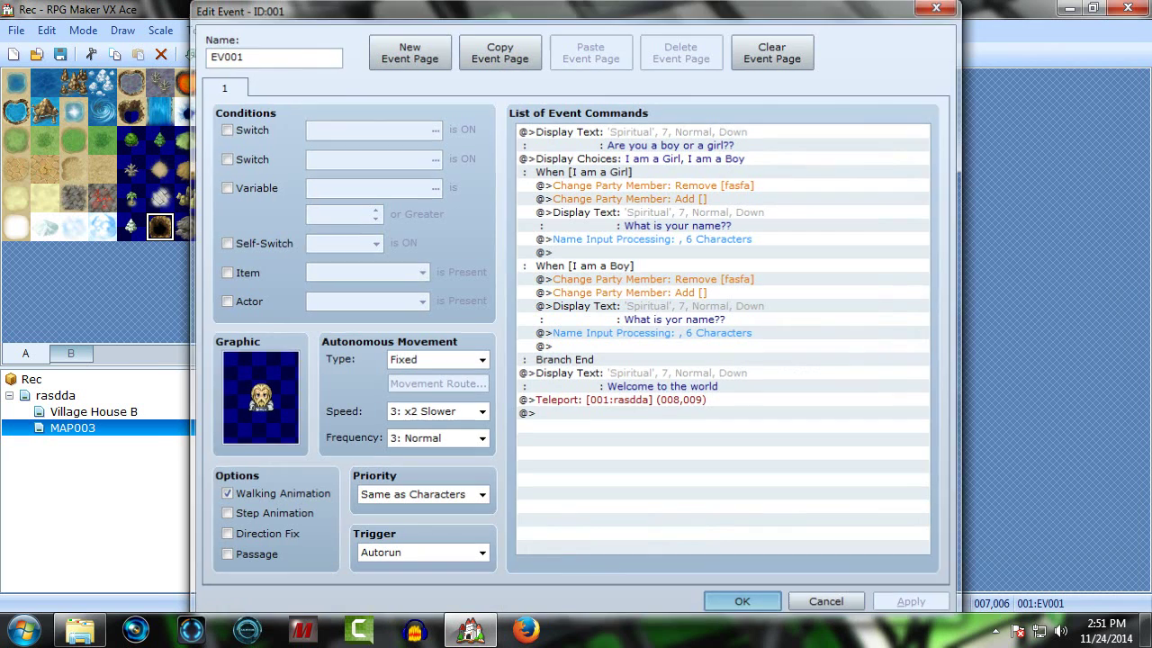
key(Return)
Step: Start a playtest with a new game and answer the old man's gender question with "I am a Boy"
click(649, 54)
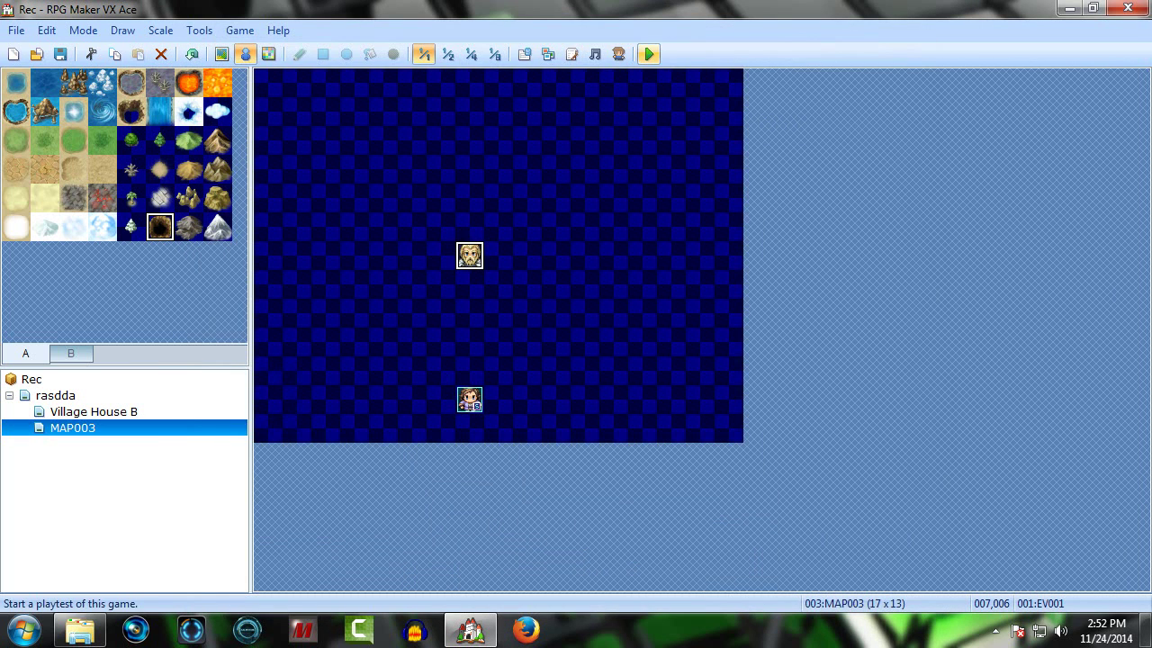
key(Return)
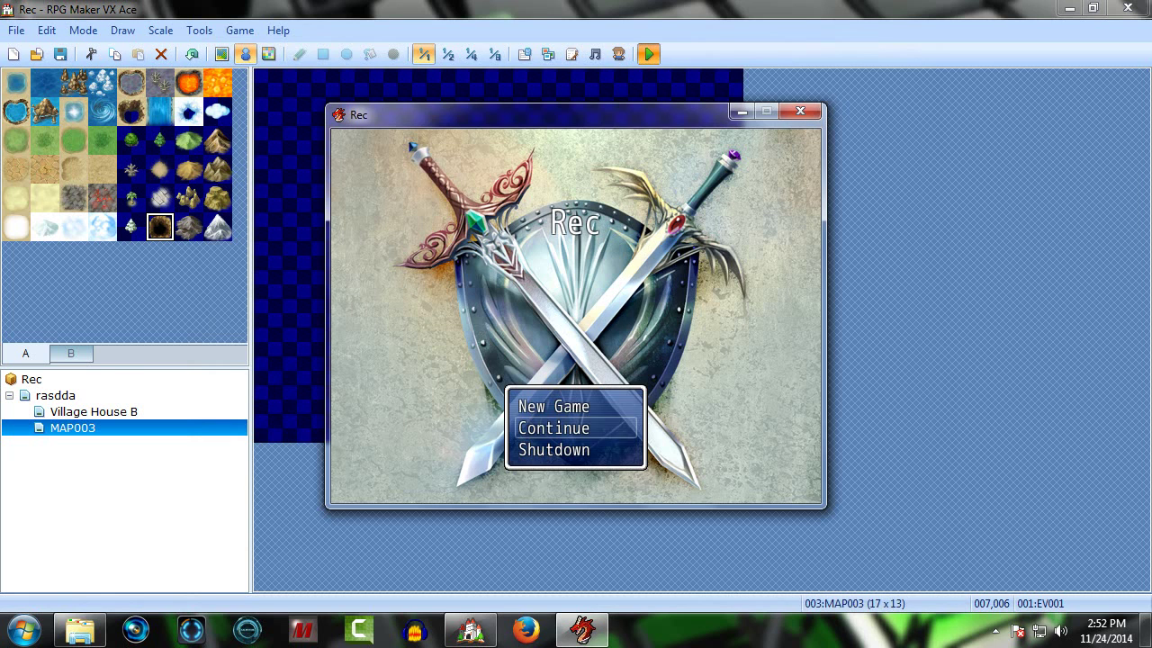
key(Return)
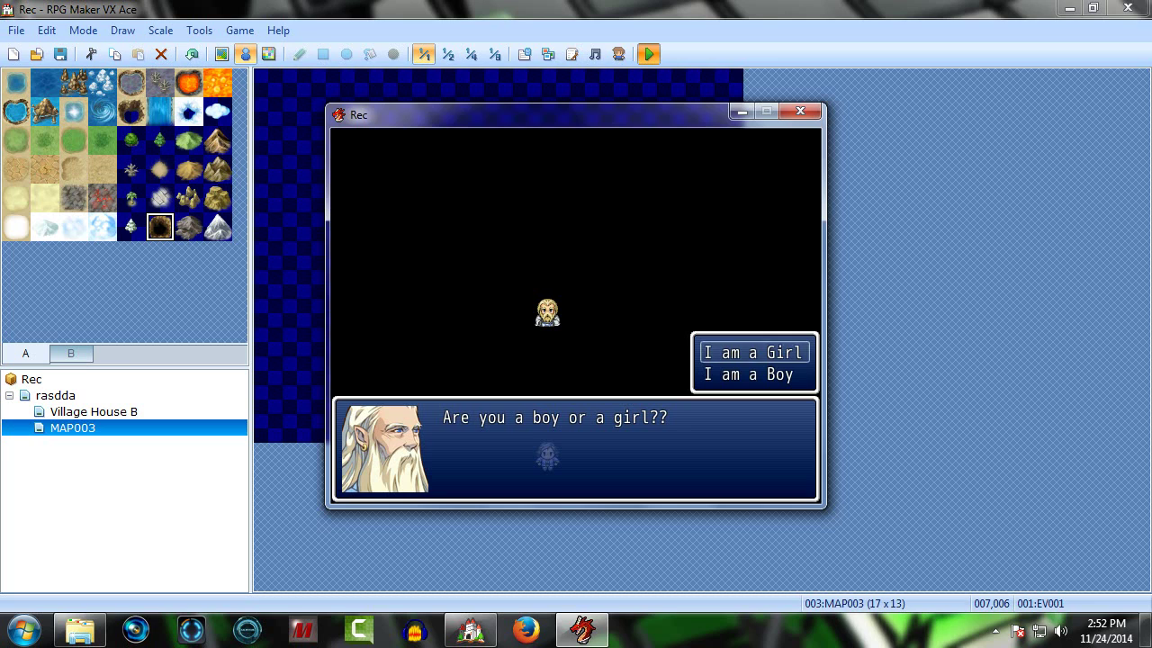
key(Down)
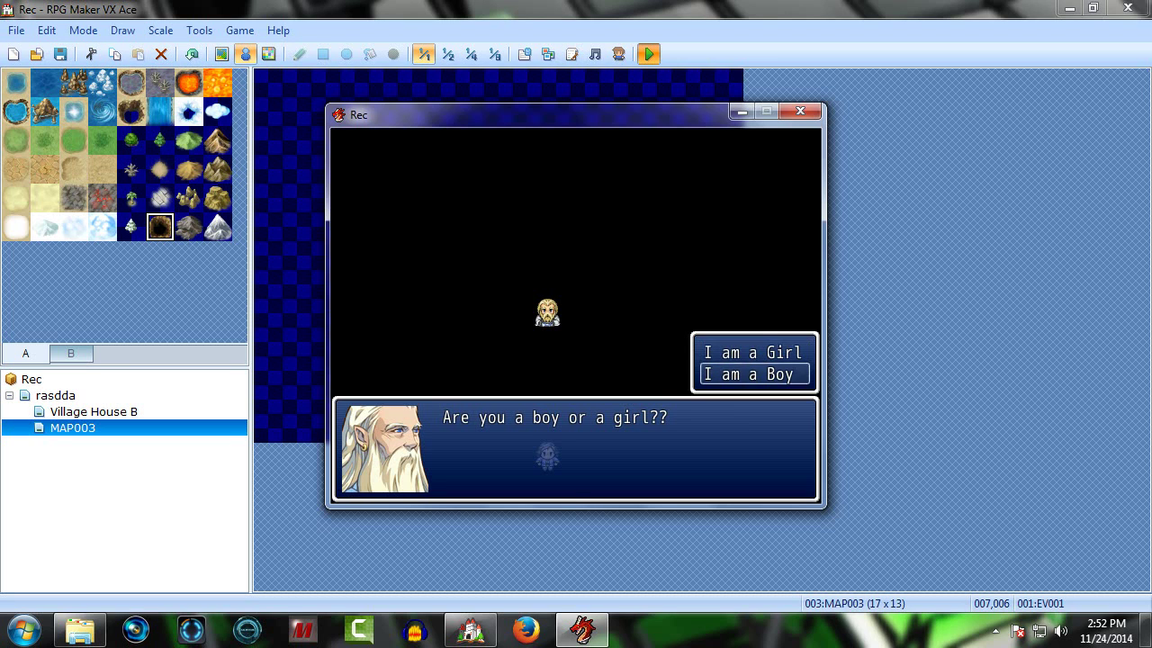
key(Return)
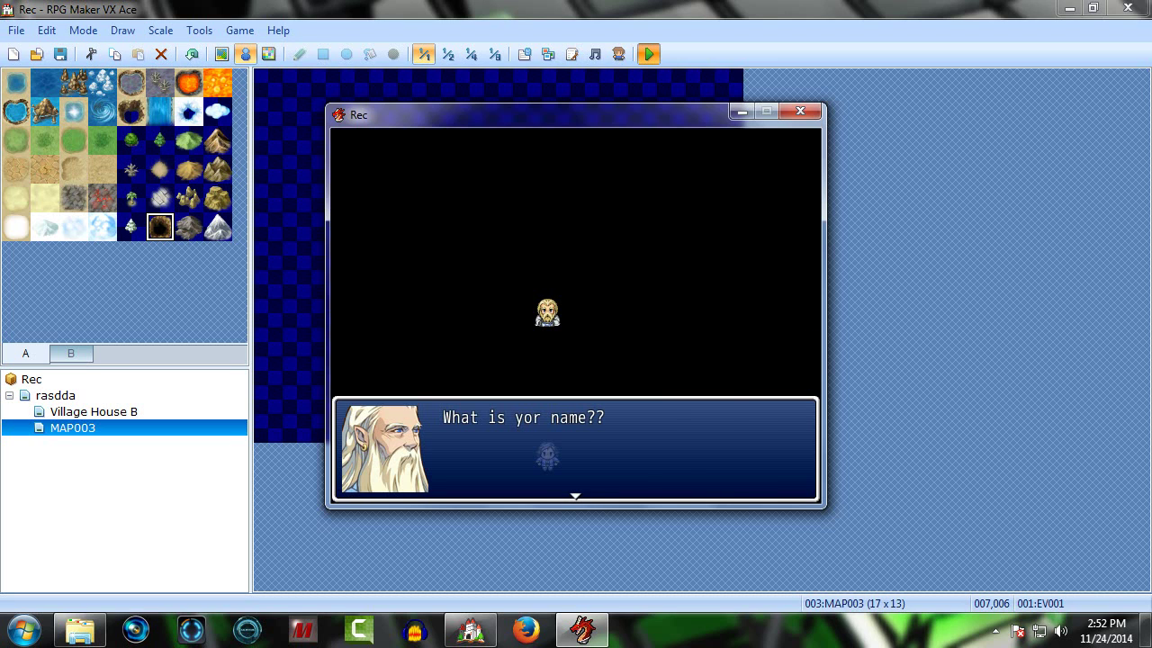
Step: Continue past the name question, enter the character name GHIJfg in the name input grid and confirm it
key(Return)
key(Right)
key(Down)
key(Right)
key(Down)
key(Left)
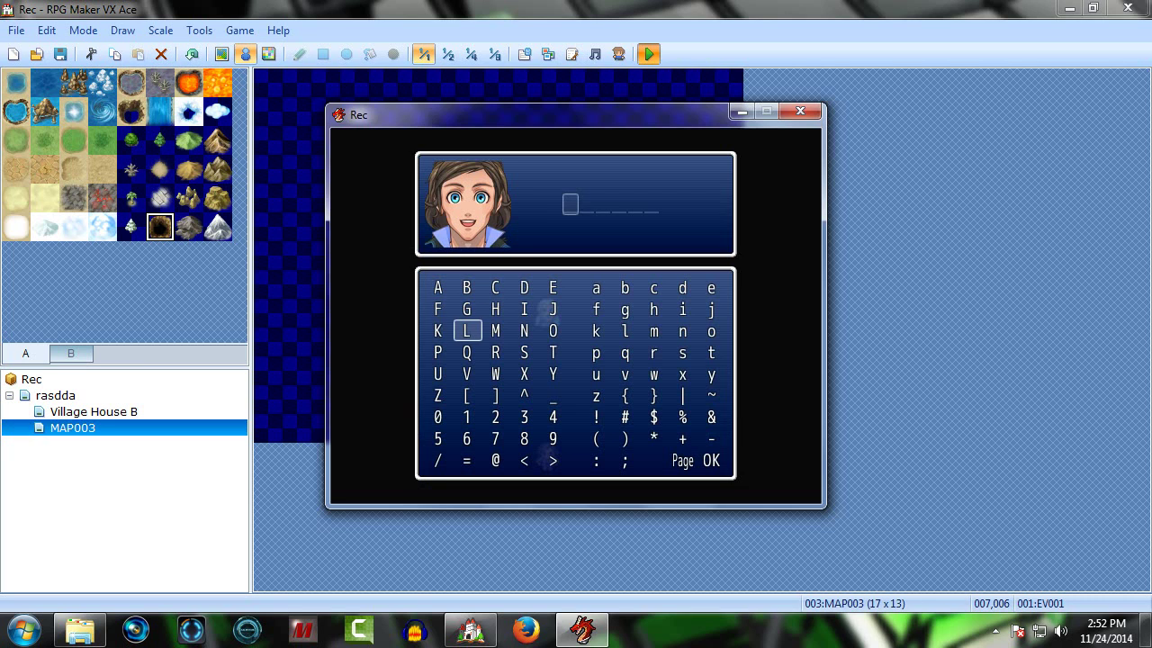
key(Left)
key(Up)
key(Right)
key(Return)
key(Right)
key(Return)
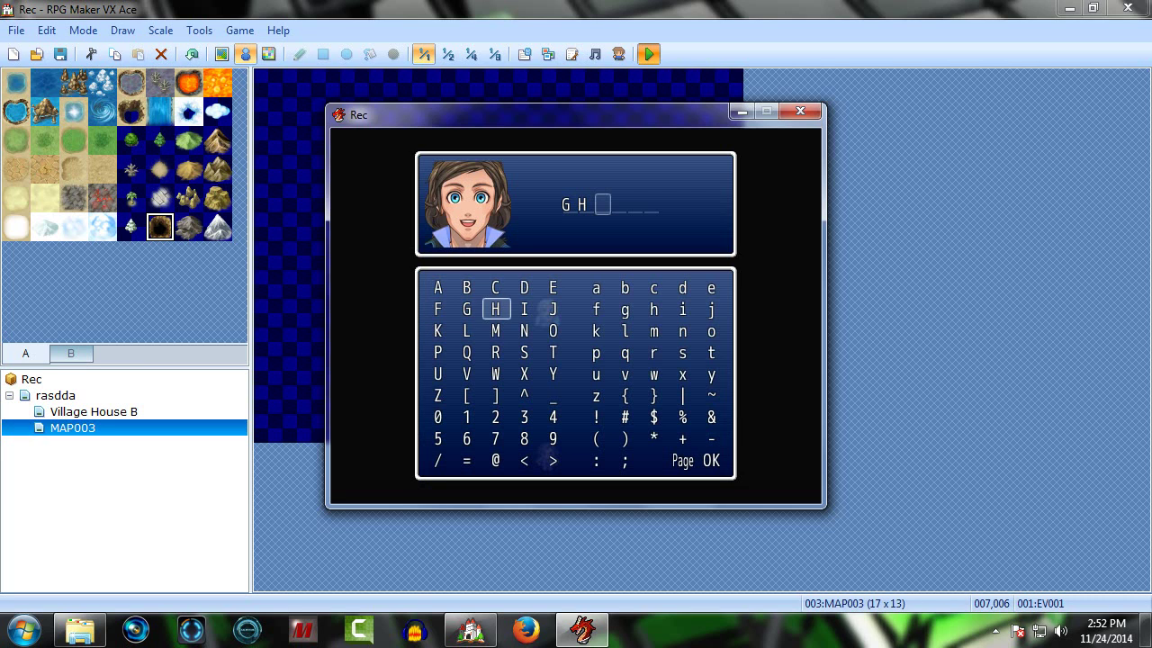
key(Right)
key(Return)
key(Right)
key(Return)
key(Right)
key(Return)
key(Right)
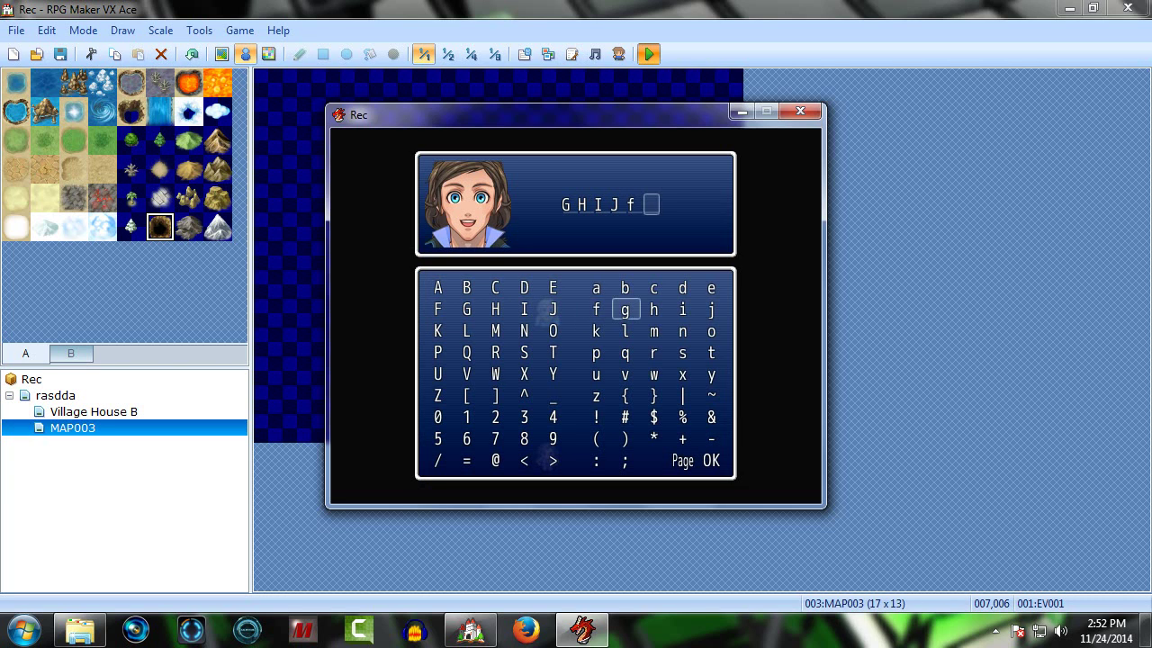
key(Return)
key(Right)
key(Right)
key(Right)
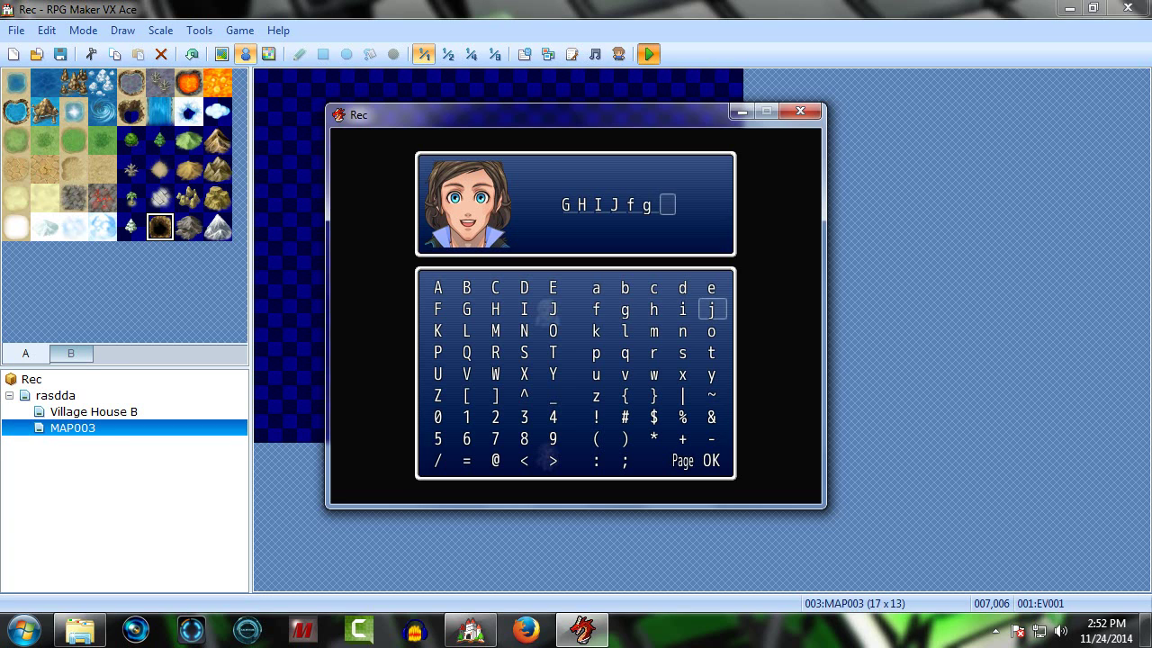
key(Down)
key(Down)
key(Down)
key(Down)
key(Down)
key(Down)
key(Down)
key(Return)
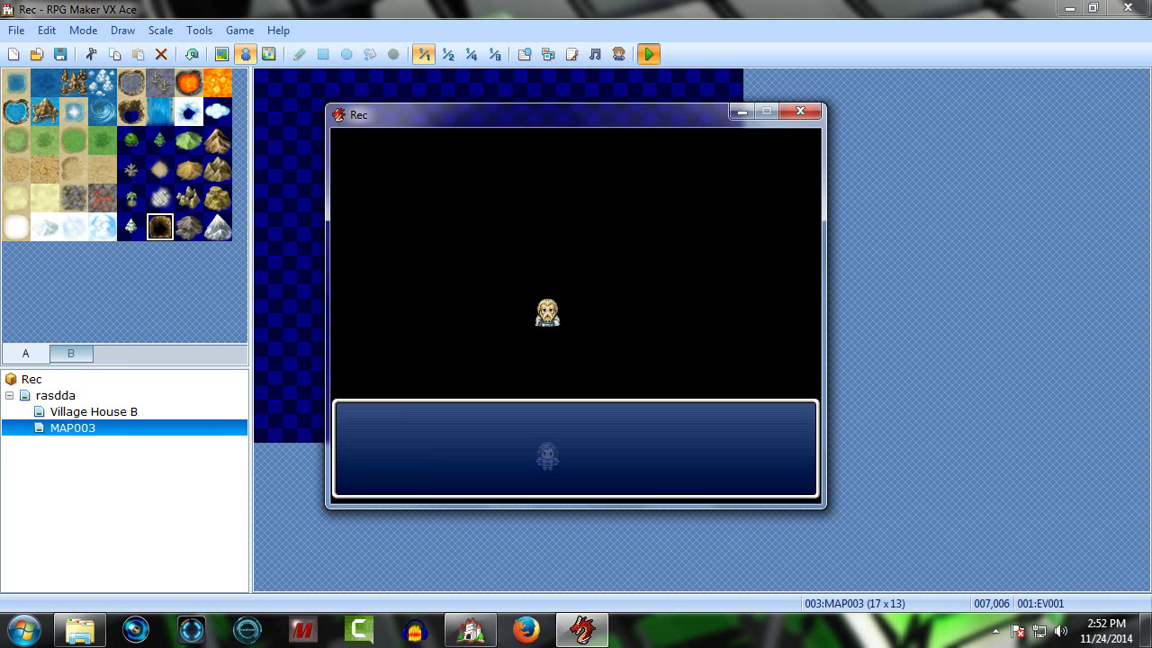
Step: Dismiss the welcome message, walk the character from the island into the house and talk to the pink-haired girl
key(Return)
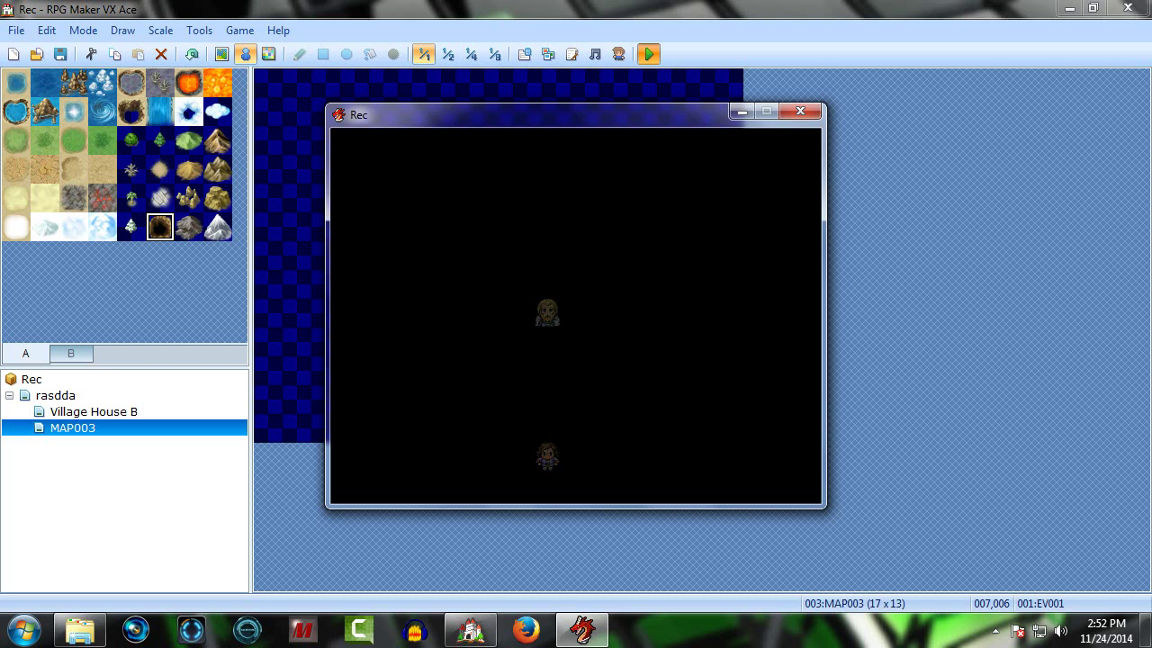
key(Up)
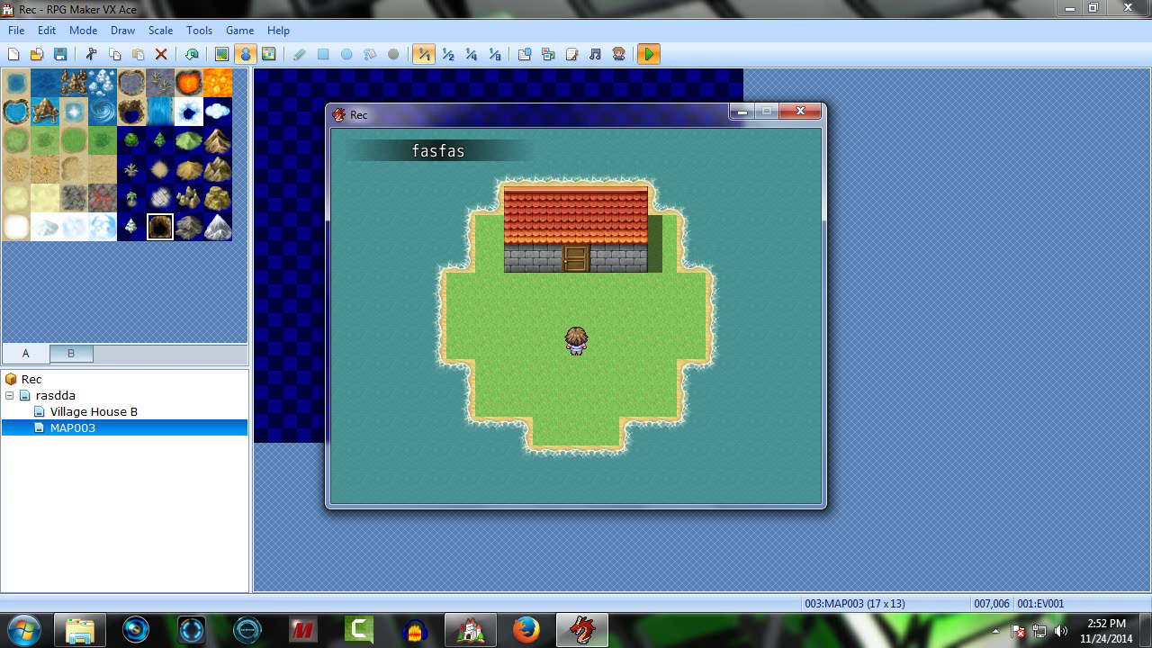
key(Down)
key(Up)
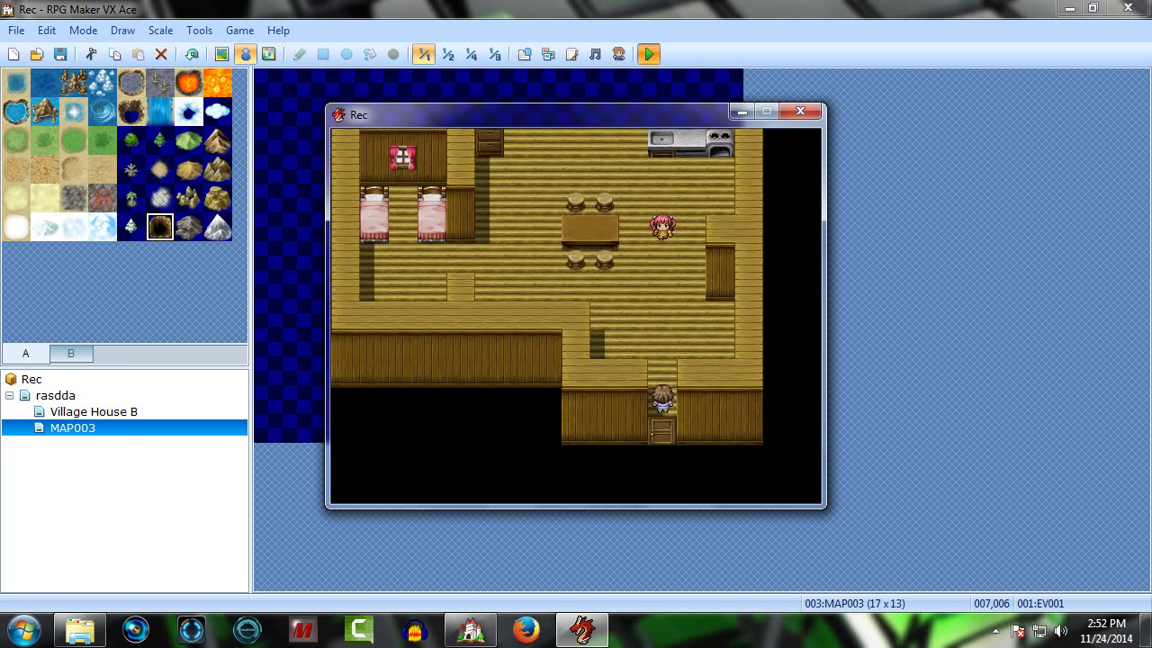
key(Up)
key(Return)
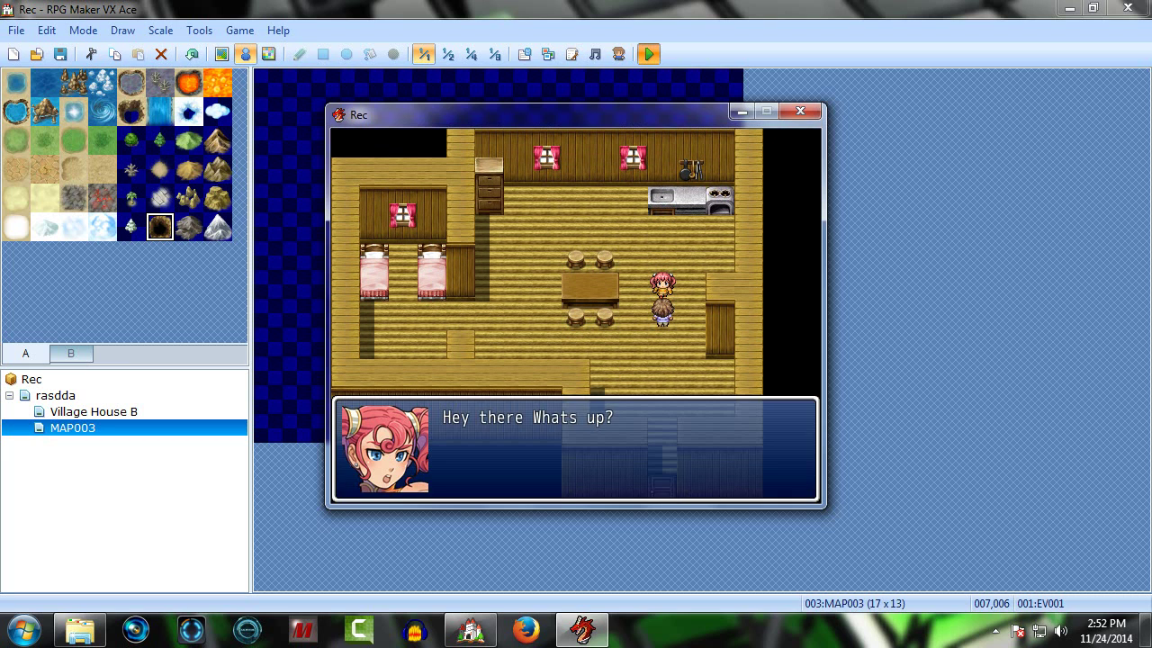